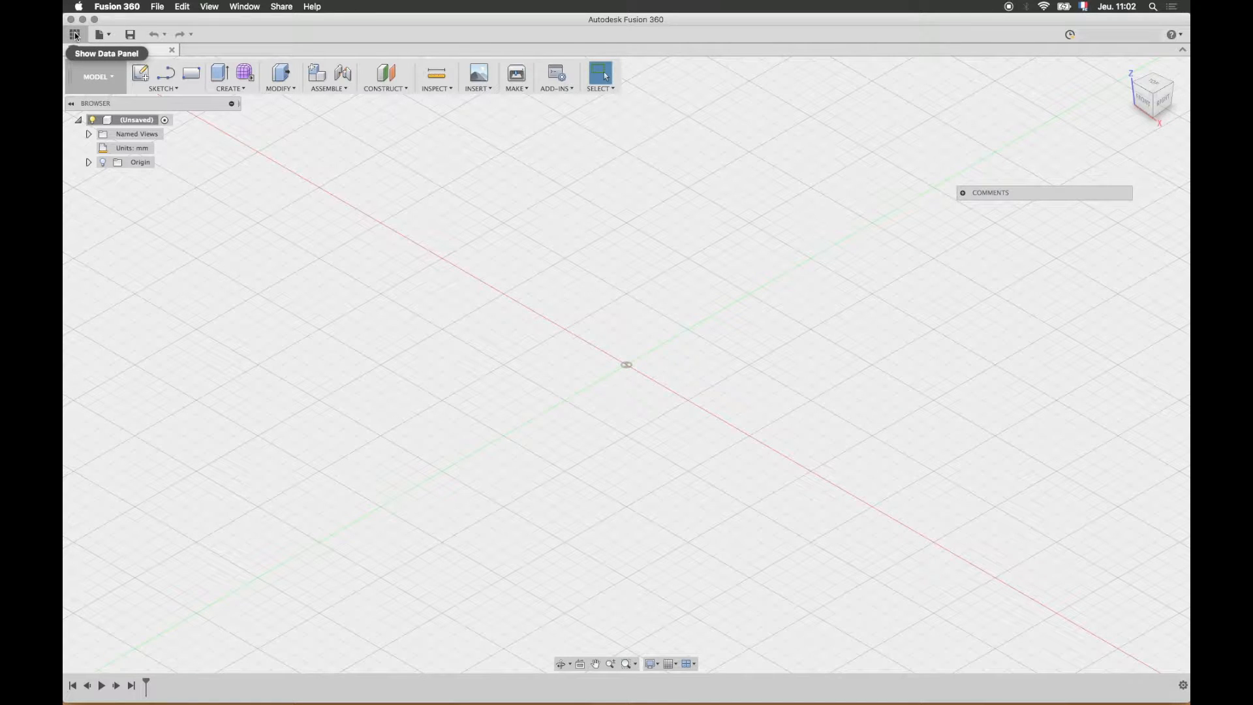
# Step: Open the Pot de fleur tripode V2 design from the project's Pot de fleurs folder
pyautogui.click(76, 35)
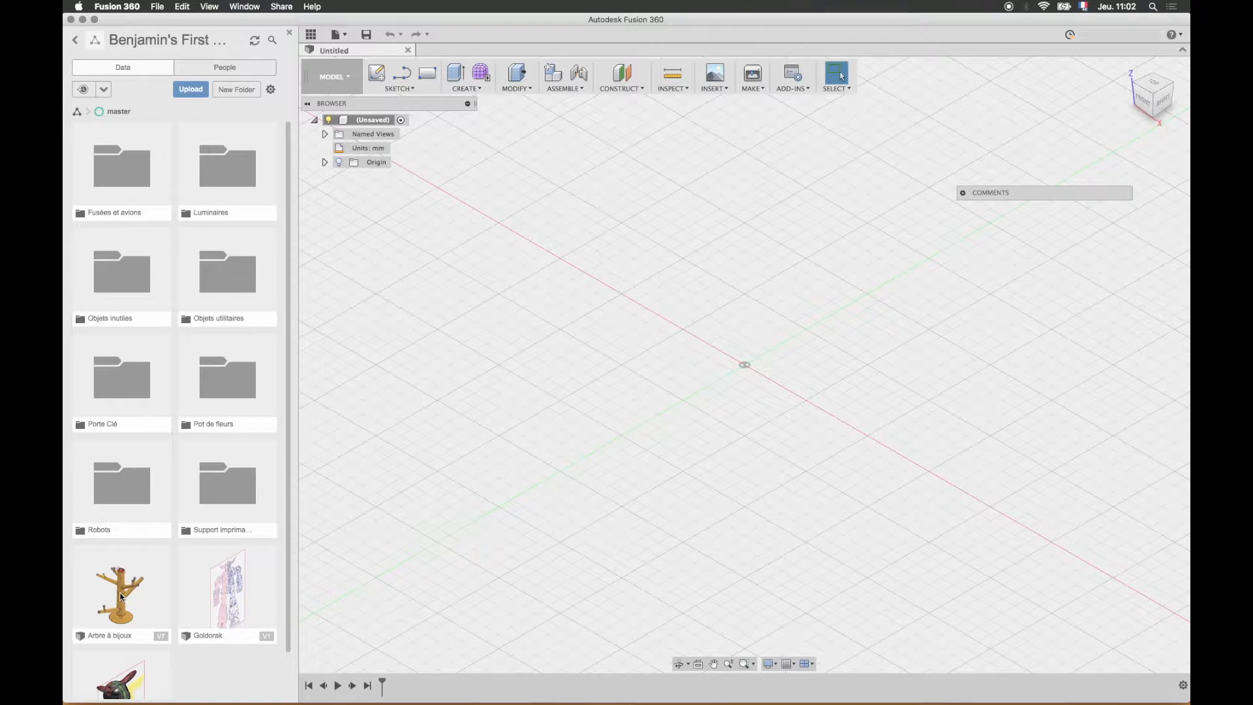
pyautogui.click(217, 371)
pyautogui.doubleClick(241, 153)
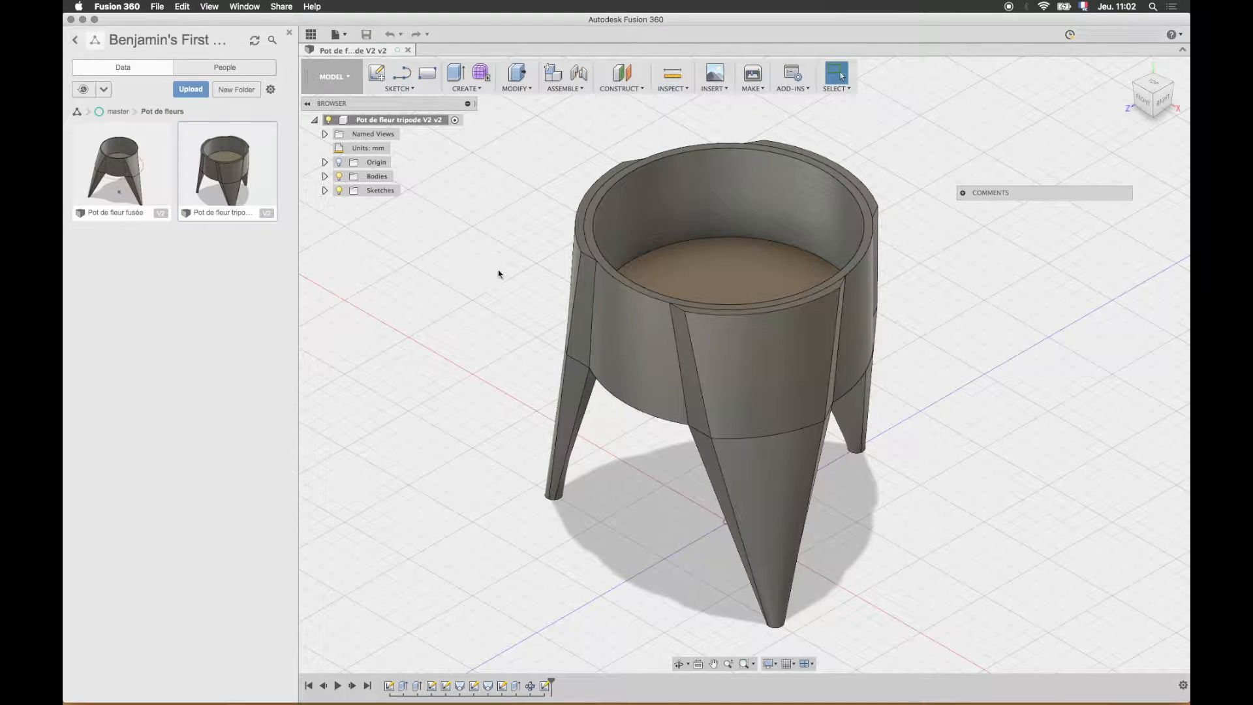
# Step: Create a new design and save it as Test in the project's master folder
pyautogui.click(342, 36)
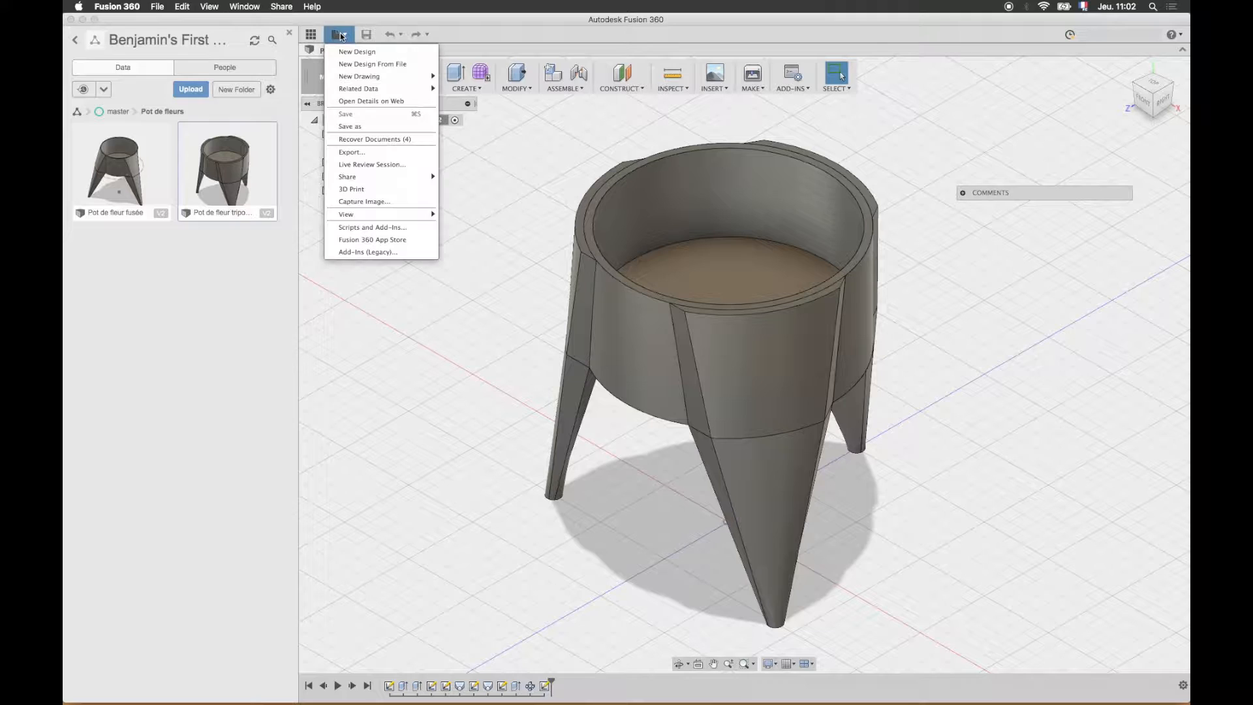
pyautogui.click(394, 52)
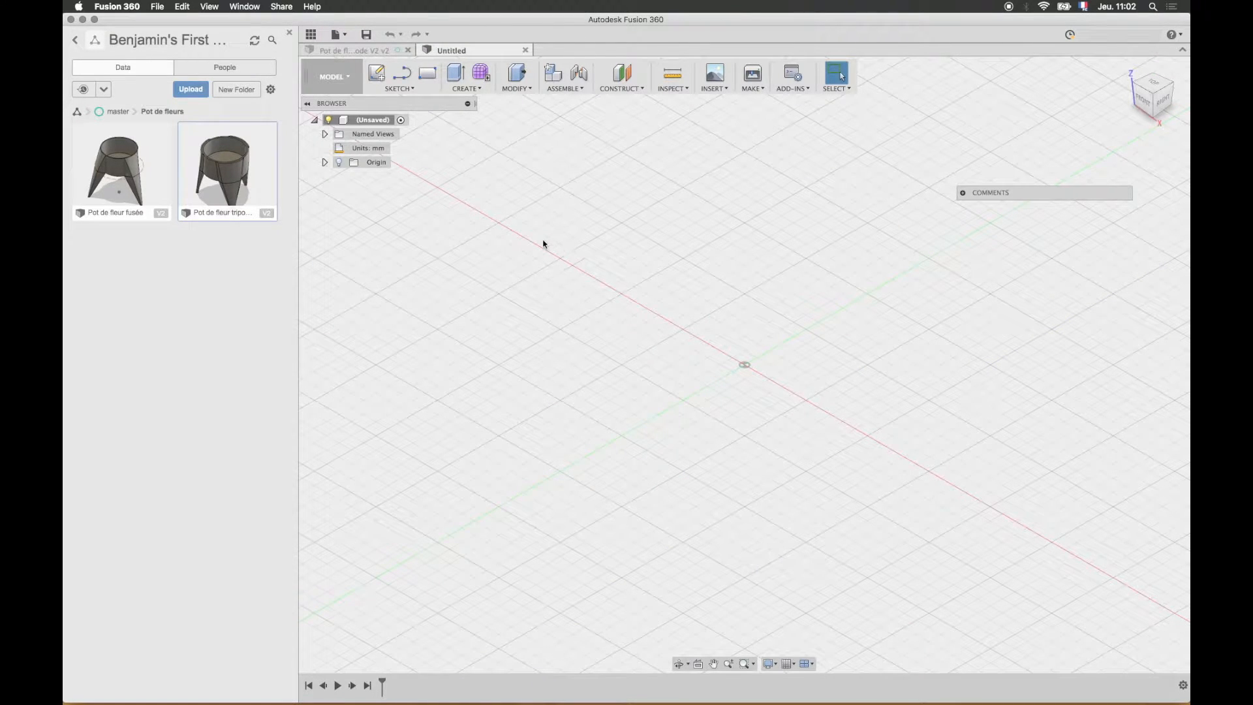
pyautogui.click(366, 35)
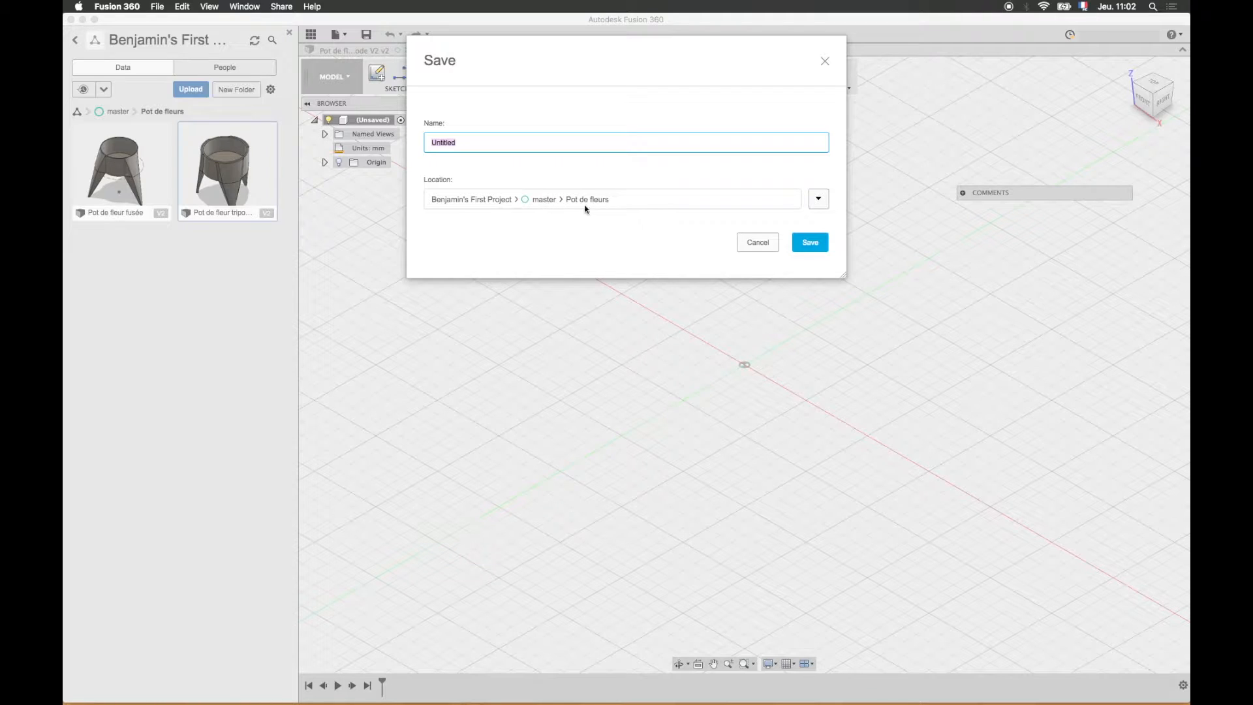
pyautogui.click(819, 200)
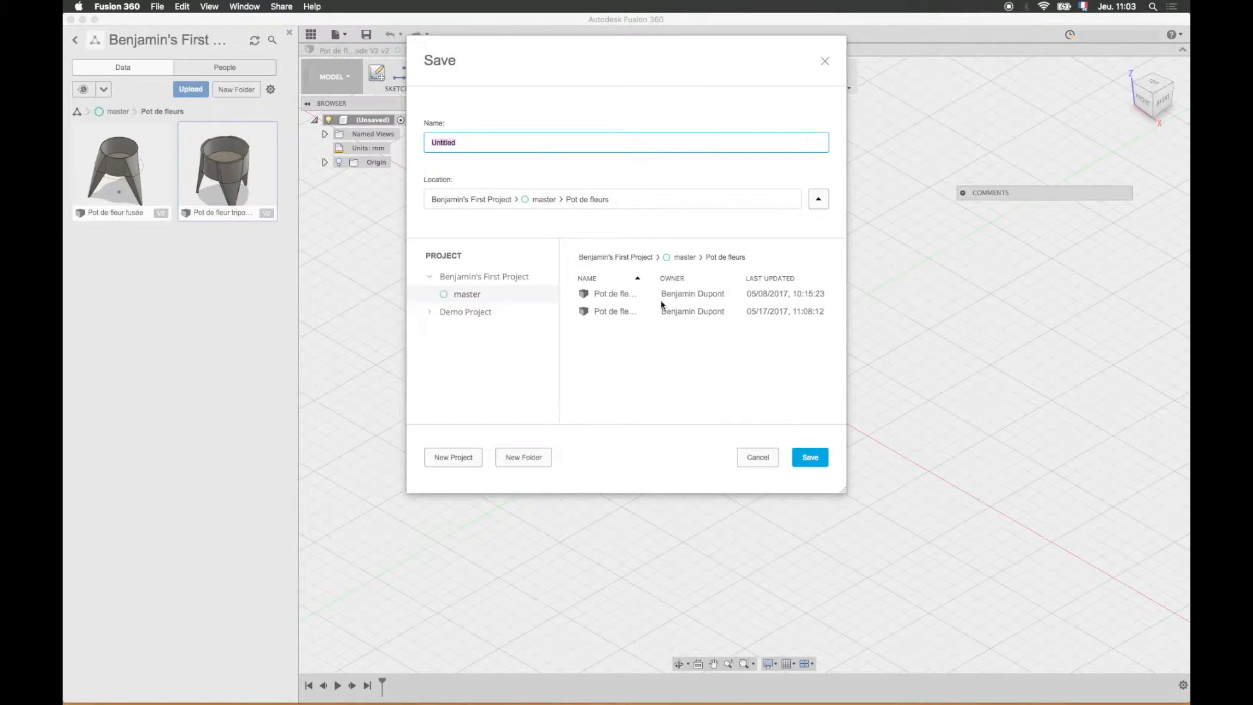
pyautogui.click(471, 295)
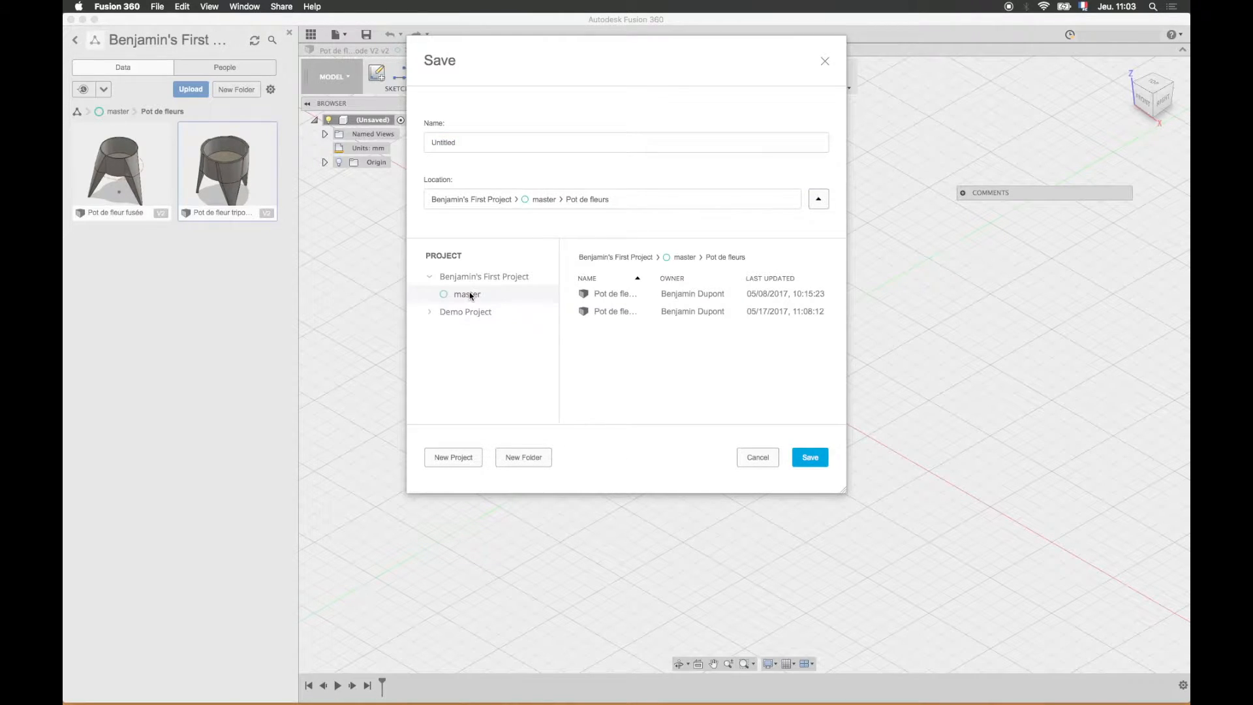
pyautogui.click(686, 259)
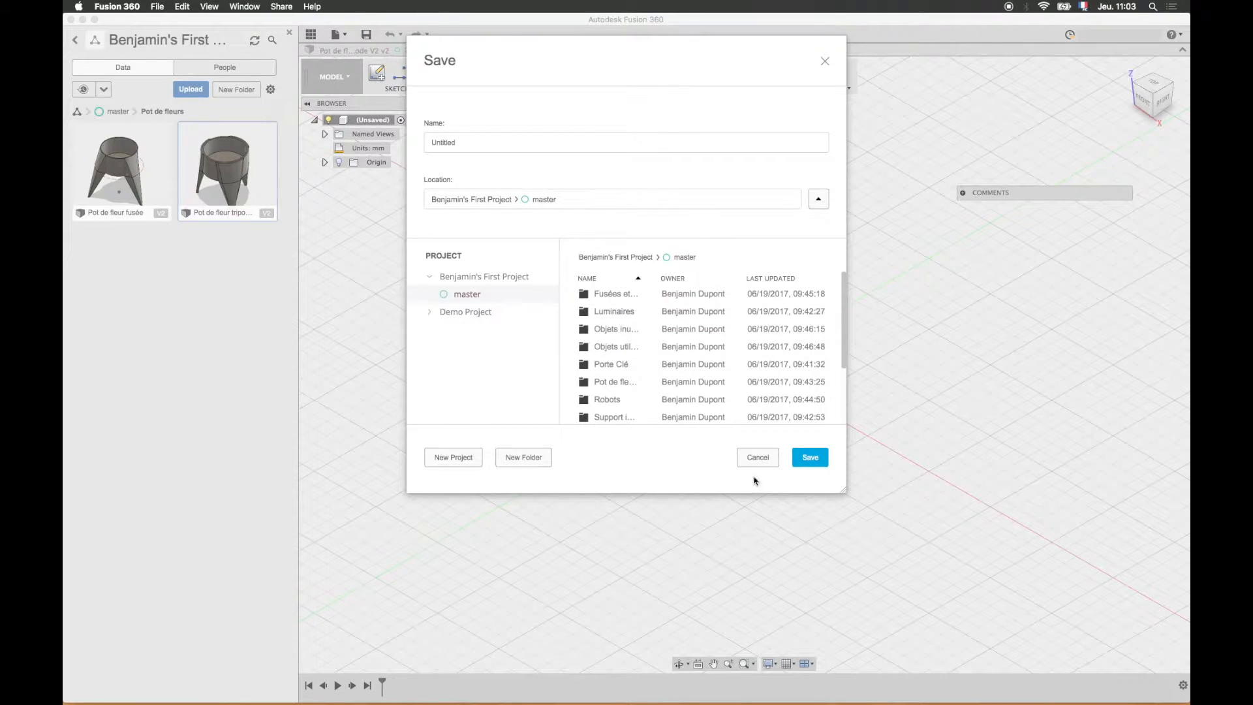
pyautogui.doubleClick(424, 142)
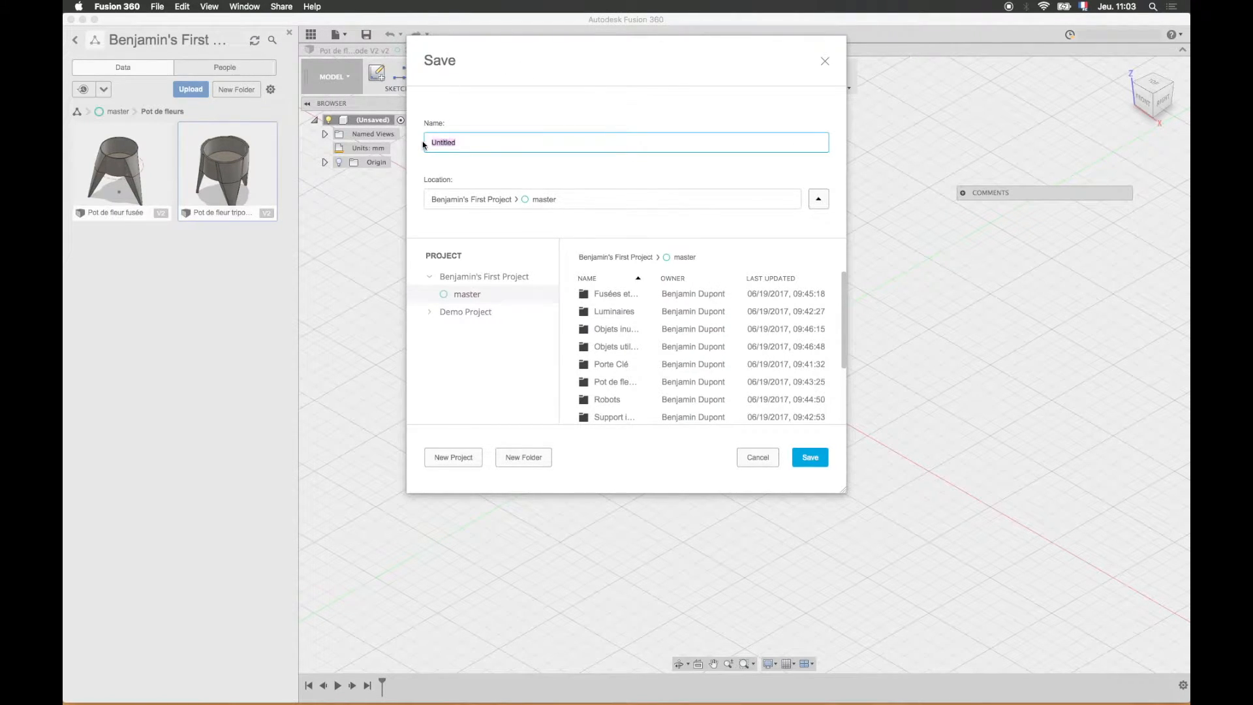
pyautogui.write('Test')
pyautogui.click(815, 458)
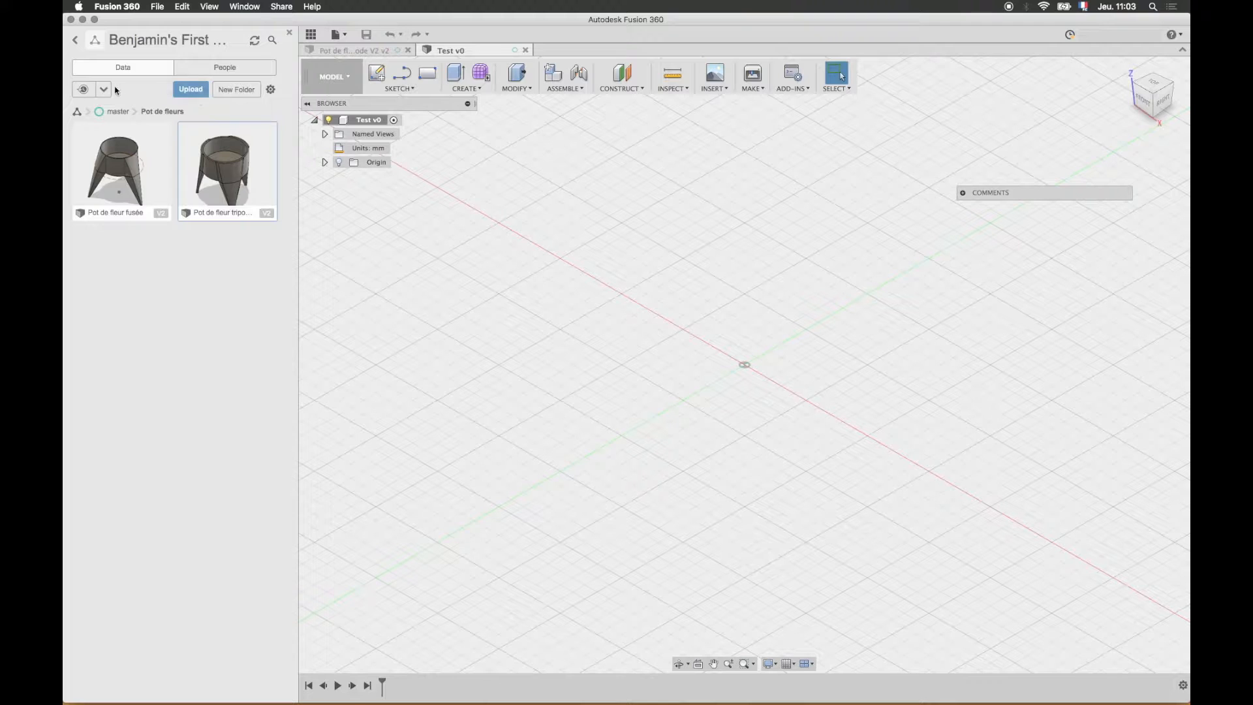
# Step: Look for the saved Test design in the project's master folder and close the project file browser
pyautogui.click(118, 111)
pyautogui.scroll(-2, 251, 346)
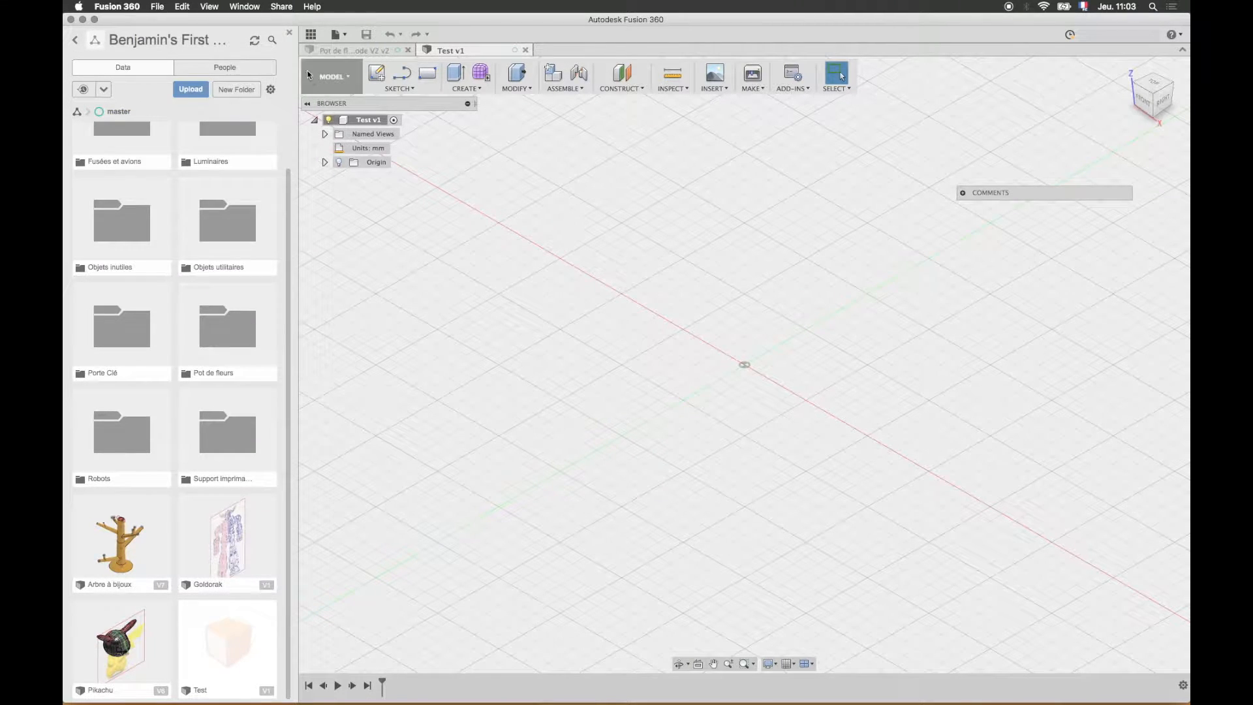
pyautogui.click(289, 32)
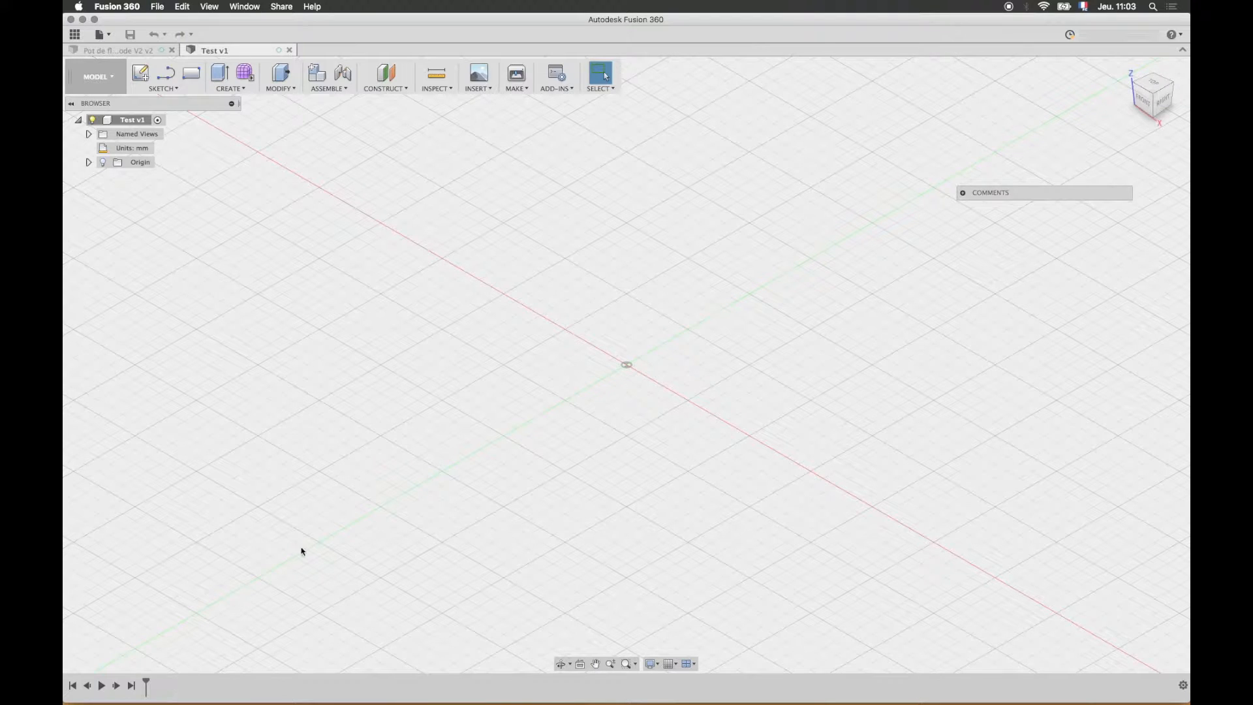
pyautogui.click(112, 76)
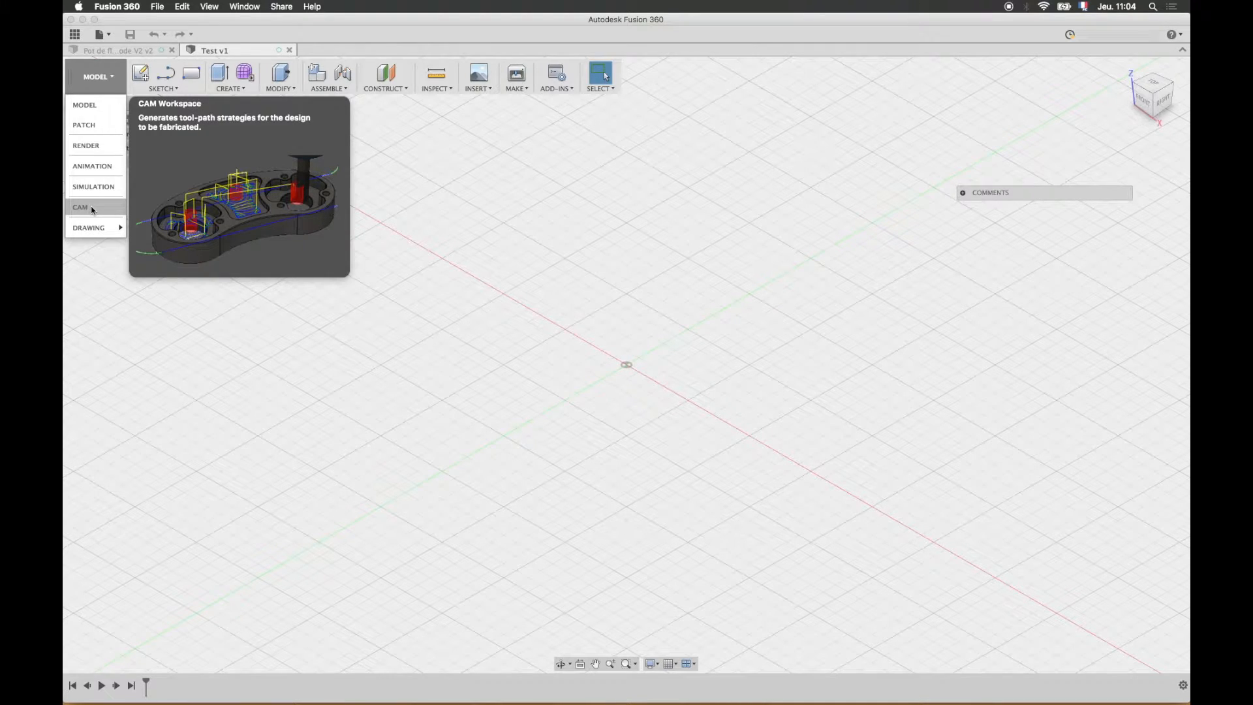
pyautogui.moveTo(90, 229)
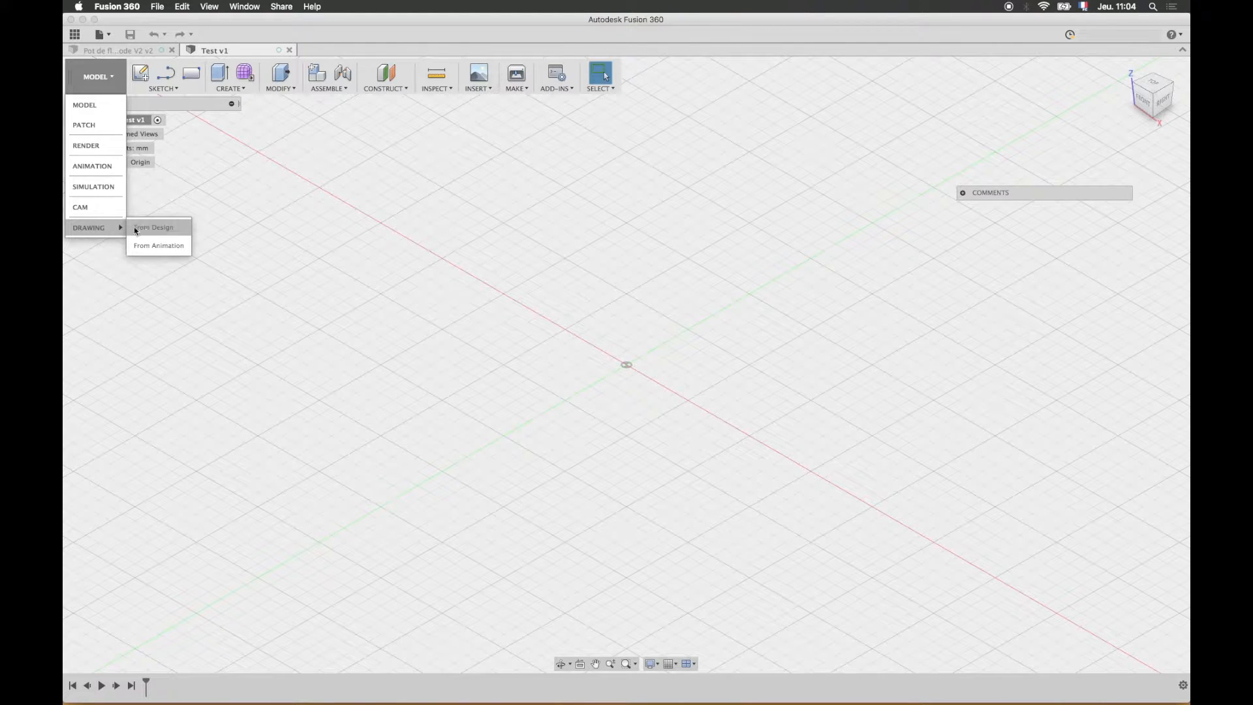
pyautogui.click(107, 74)
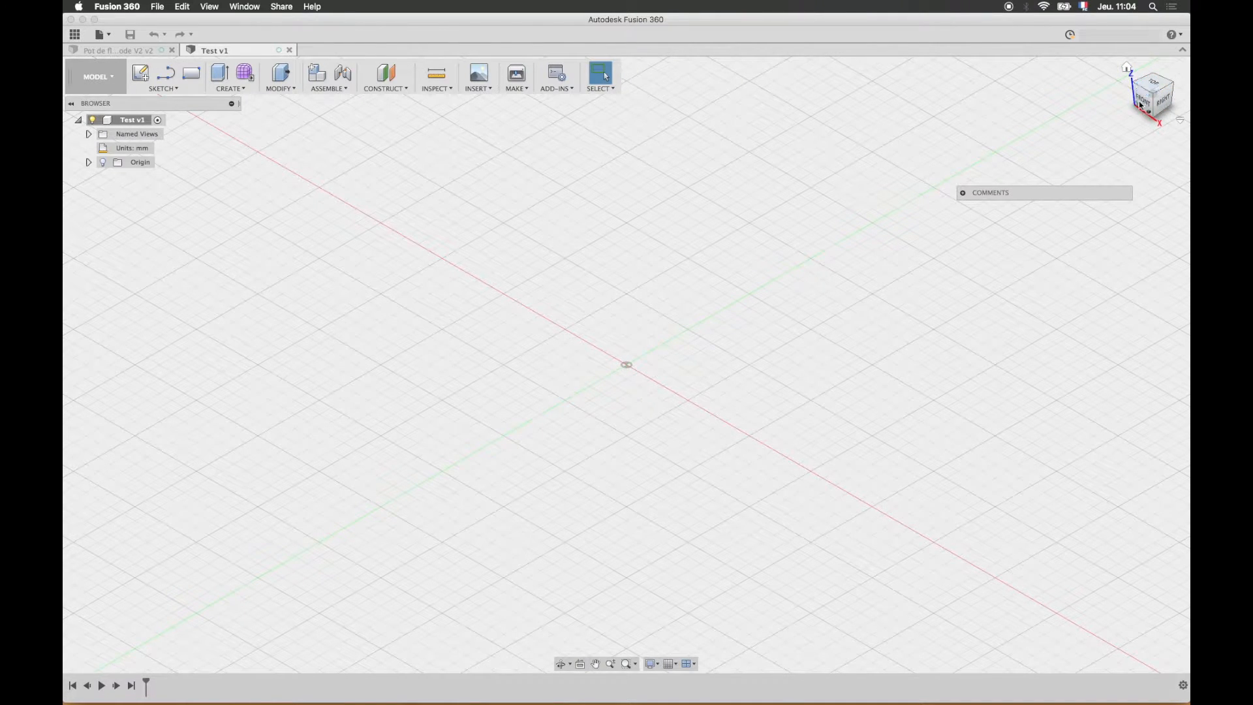
# Step: Examine the empty workspace from the right view and from several angles and zoom levels around the origin
pyautogui.click(1165, 103)
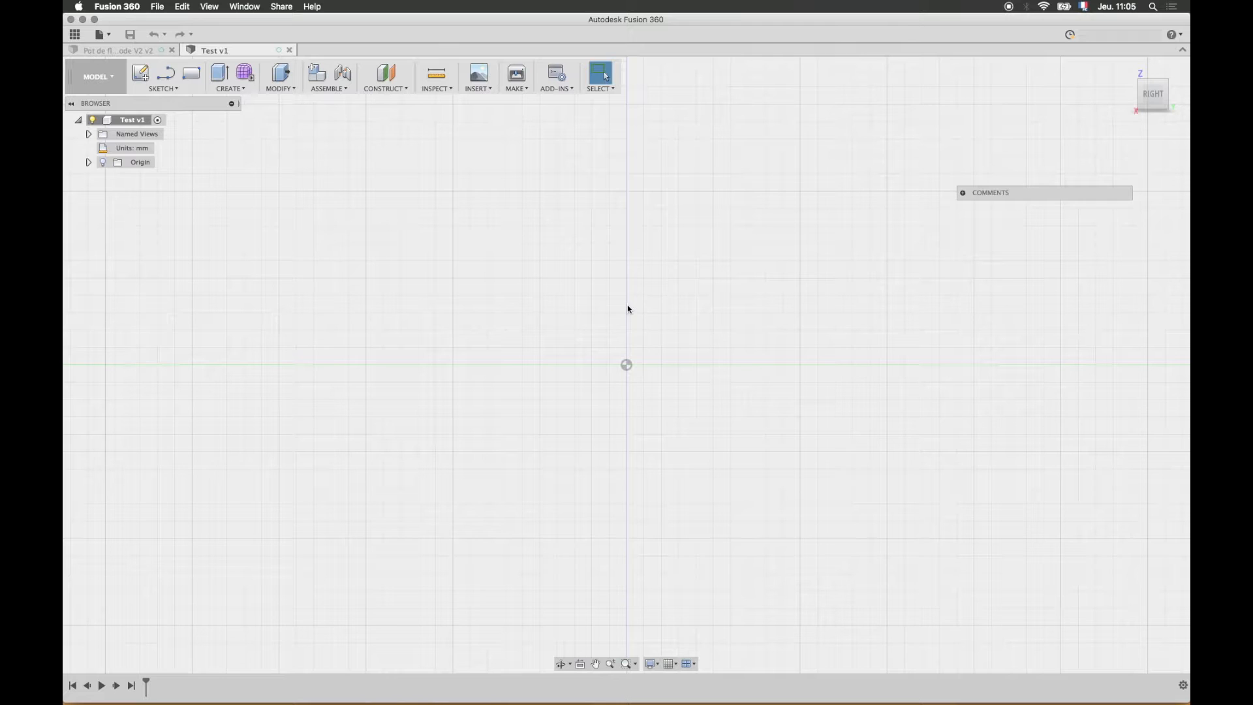
pyautogui.moveTo(579, 297); pyautogui.dragTo(755, 350, button='middle')
pyautogui.scroll(3, 689, 354)
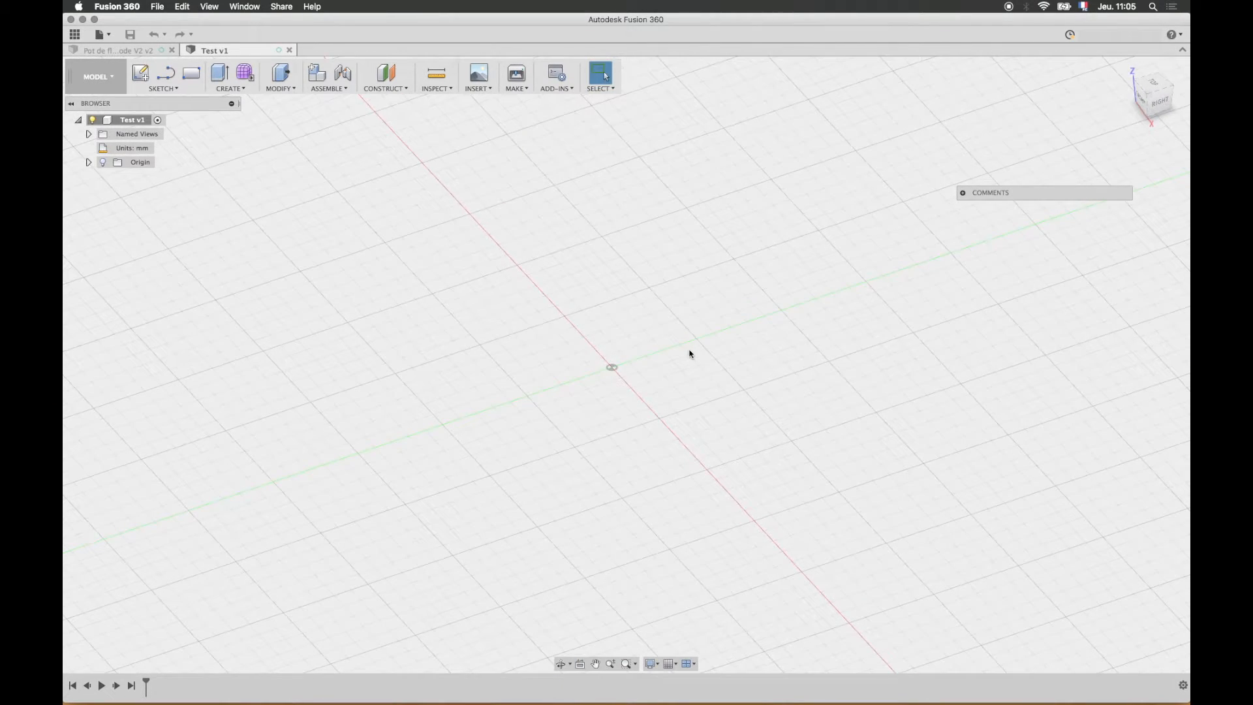
pyautogui.scroll(-5, 623, 344)
pyautogui.scroll(10, 625, 344)
pyautogui.scroll(-6, 621, 468)
pyautogui.moveTo(640, 462); pyautogui.dragTo(628, 382, button='middle')
pyautogui.scroll(-2, 616, 373)
pyautogui.scroll(5, 616, 373)
pyautogui.scroll(2, 616, 376)
pyautogui.click(674, 665)
pyautogui.click(674, 665)
pyautogui.moveTo(556, 404); pyautogui.dragTo(631, 342, button='middle')
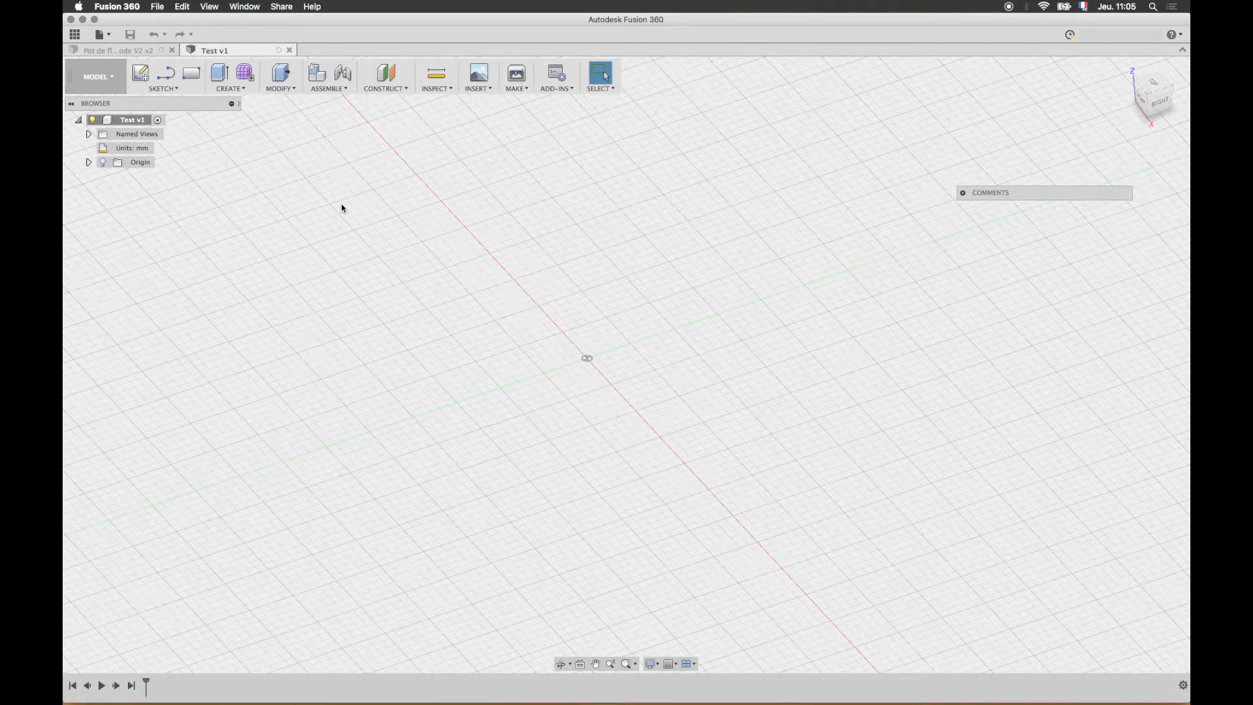
pyautogui.click(174, 88)
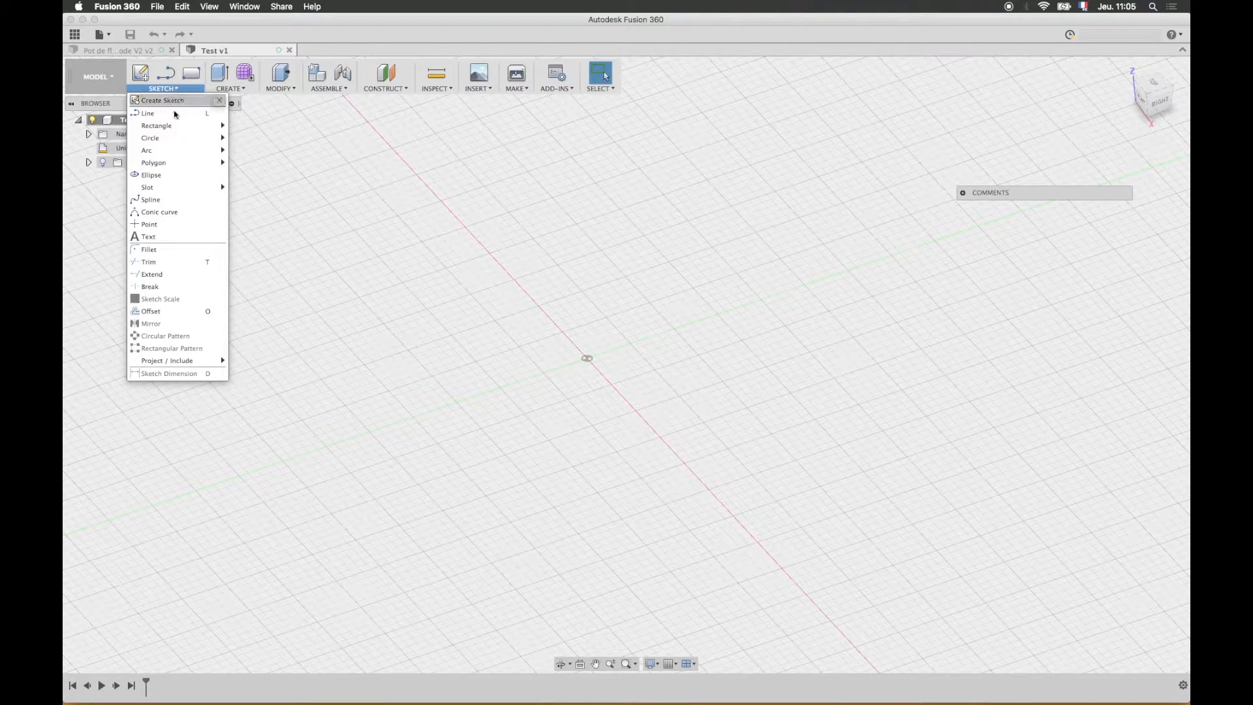
pyautogui.moveTo(175, 364)
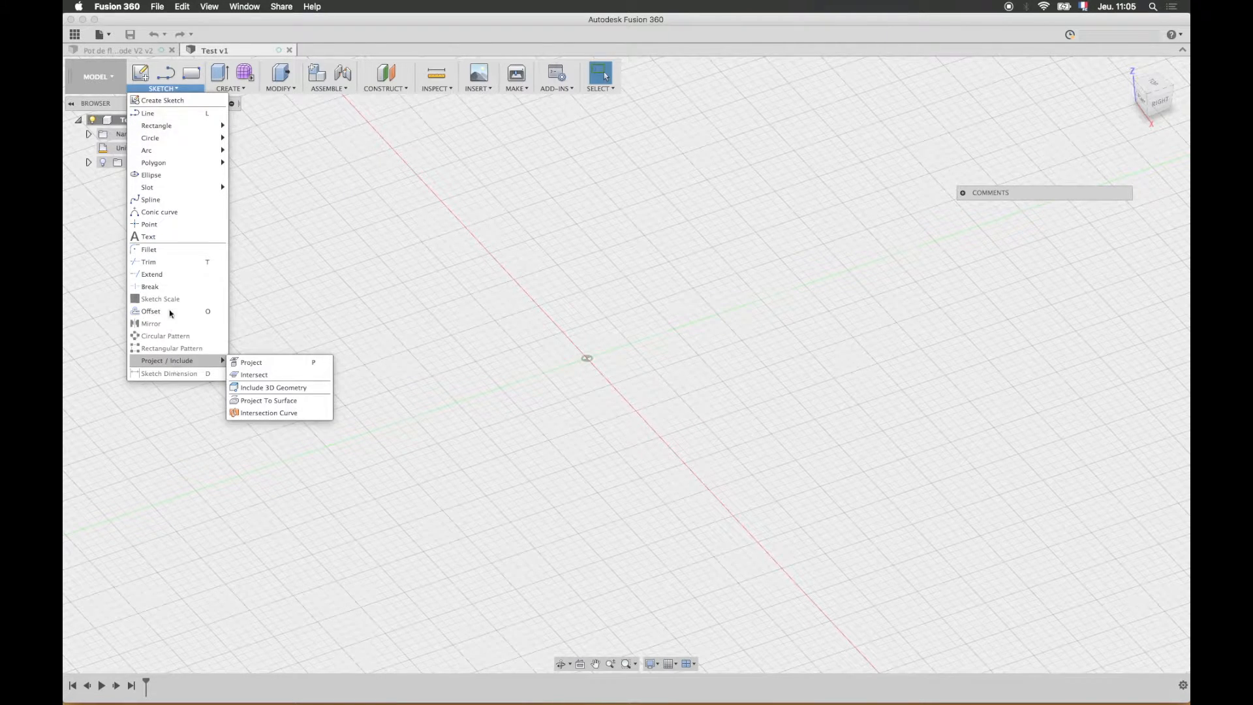
pyautogui.click(233, 89)
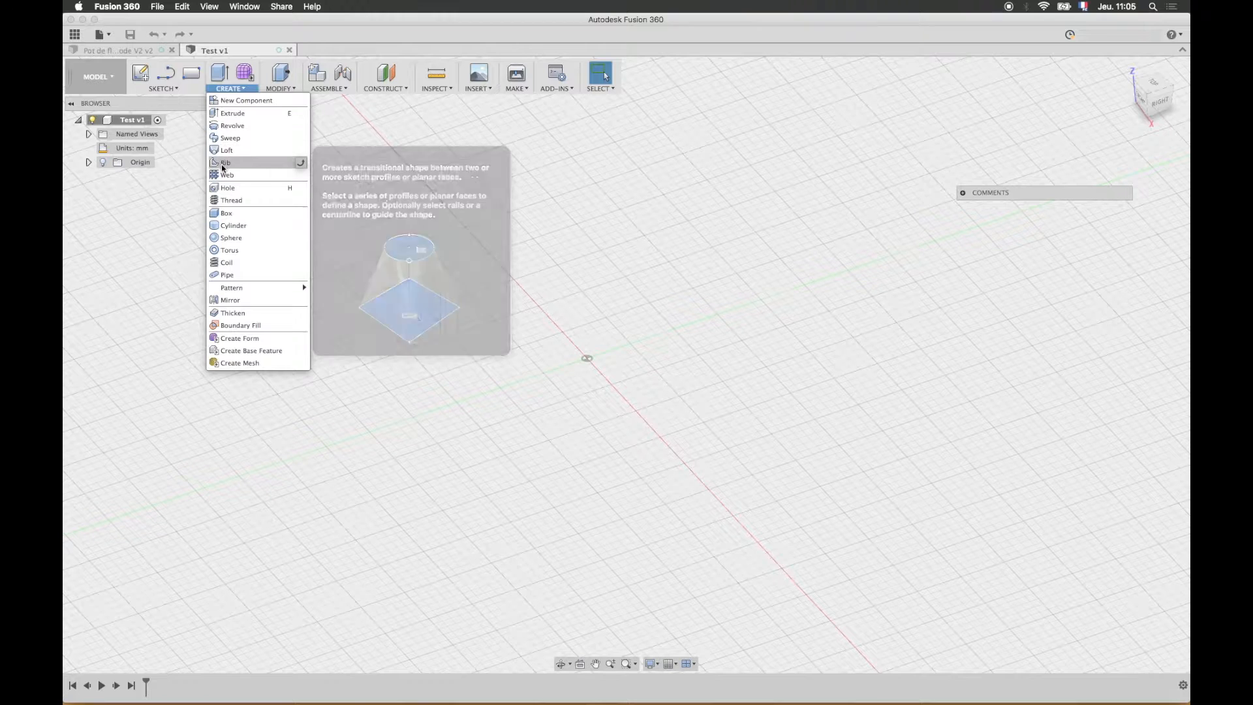
pyautogui.moveTo(240, 280)
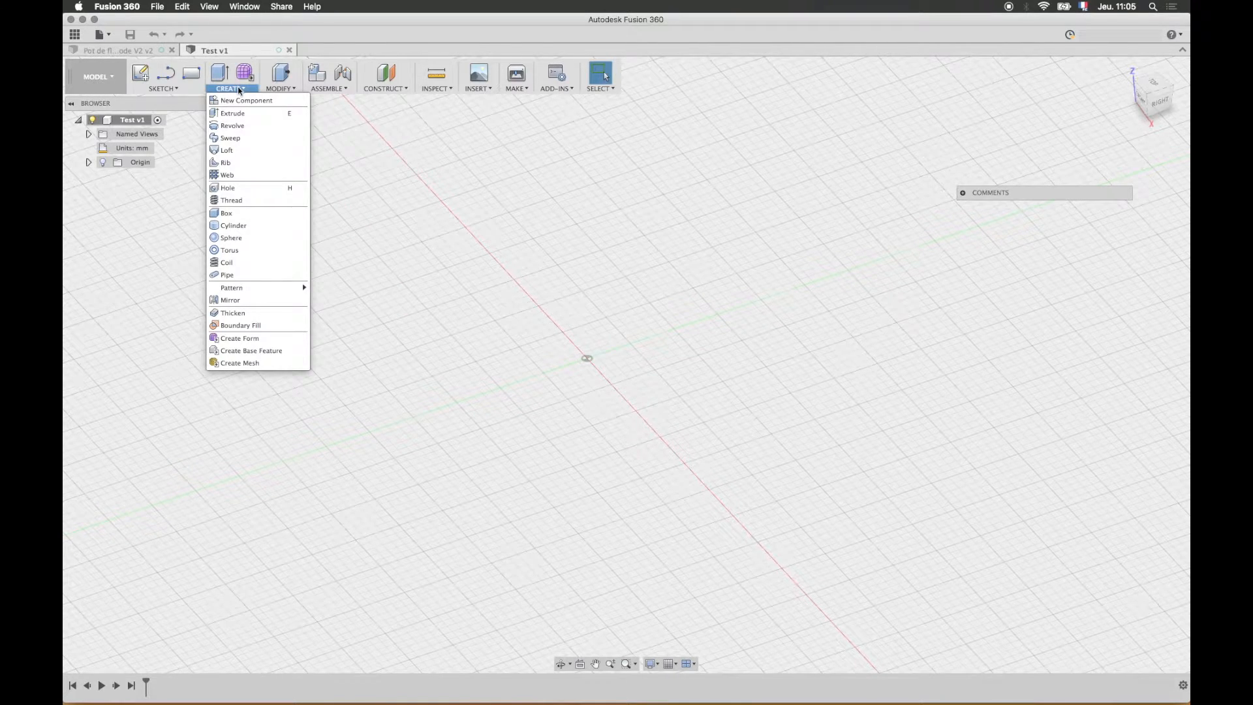
pyautogui.click(291, 90)
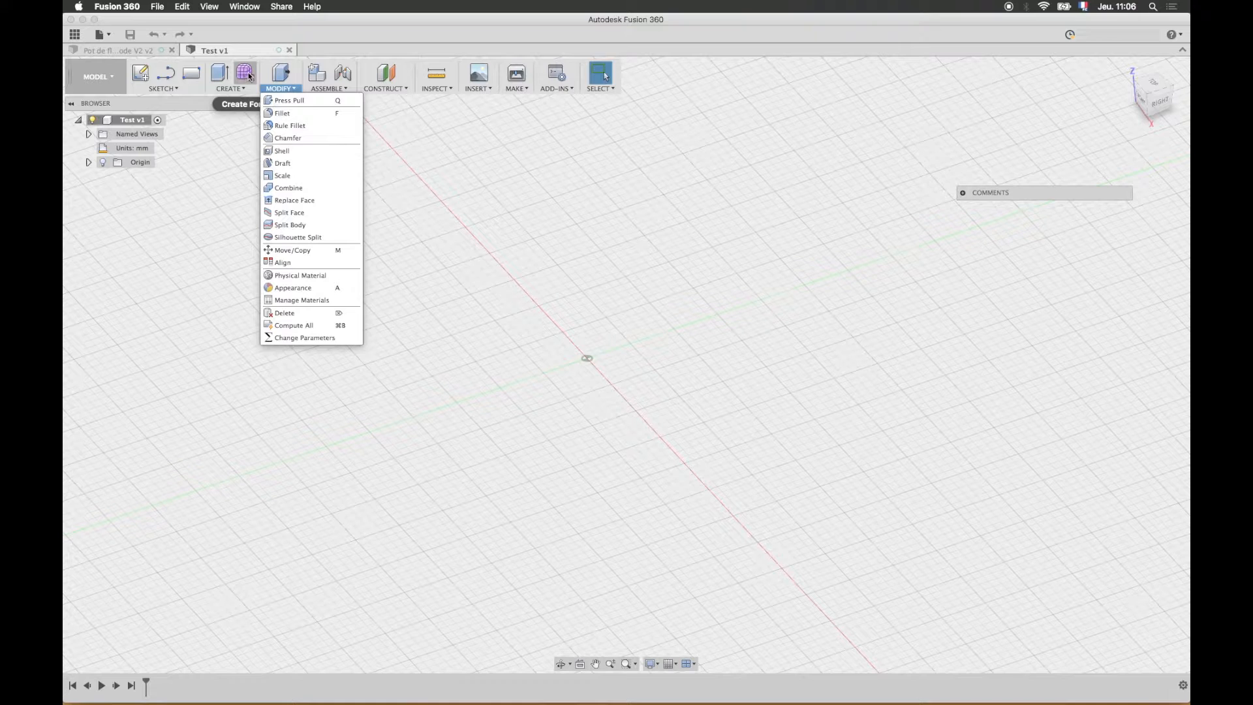
pyautogui.click(236, 89)
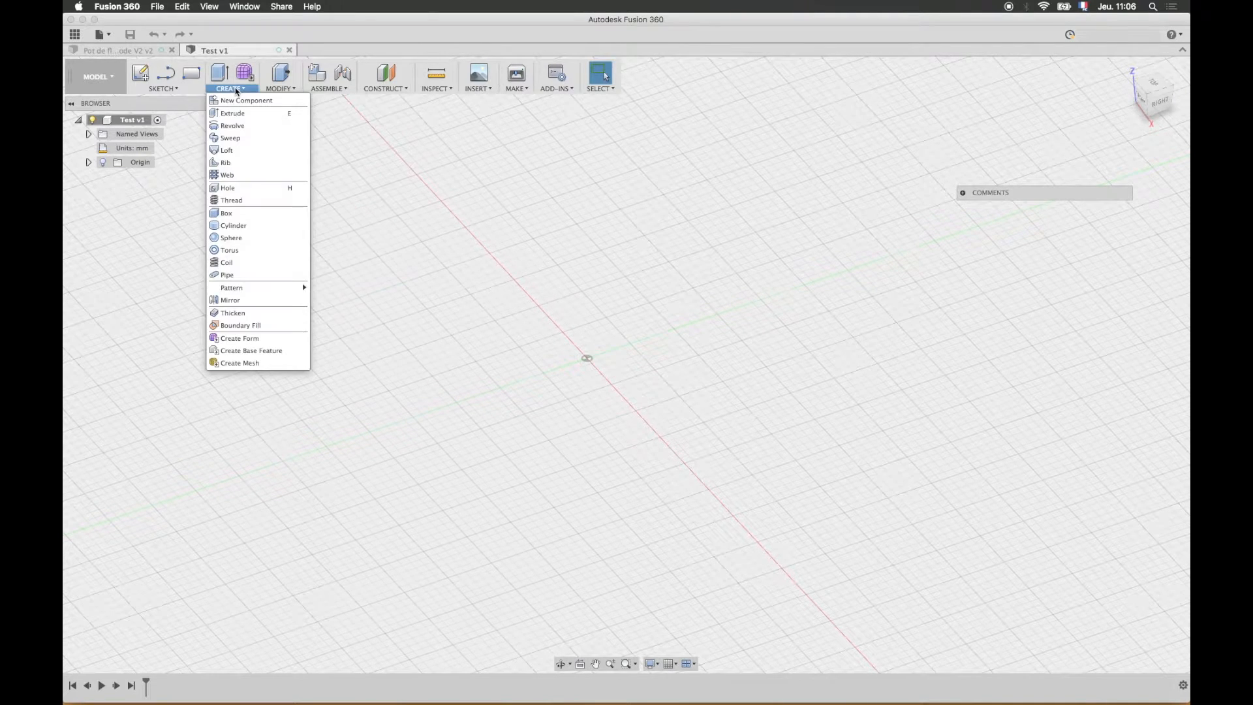
pyautogui.click(286, 89)
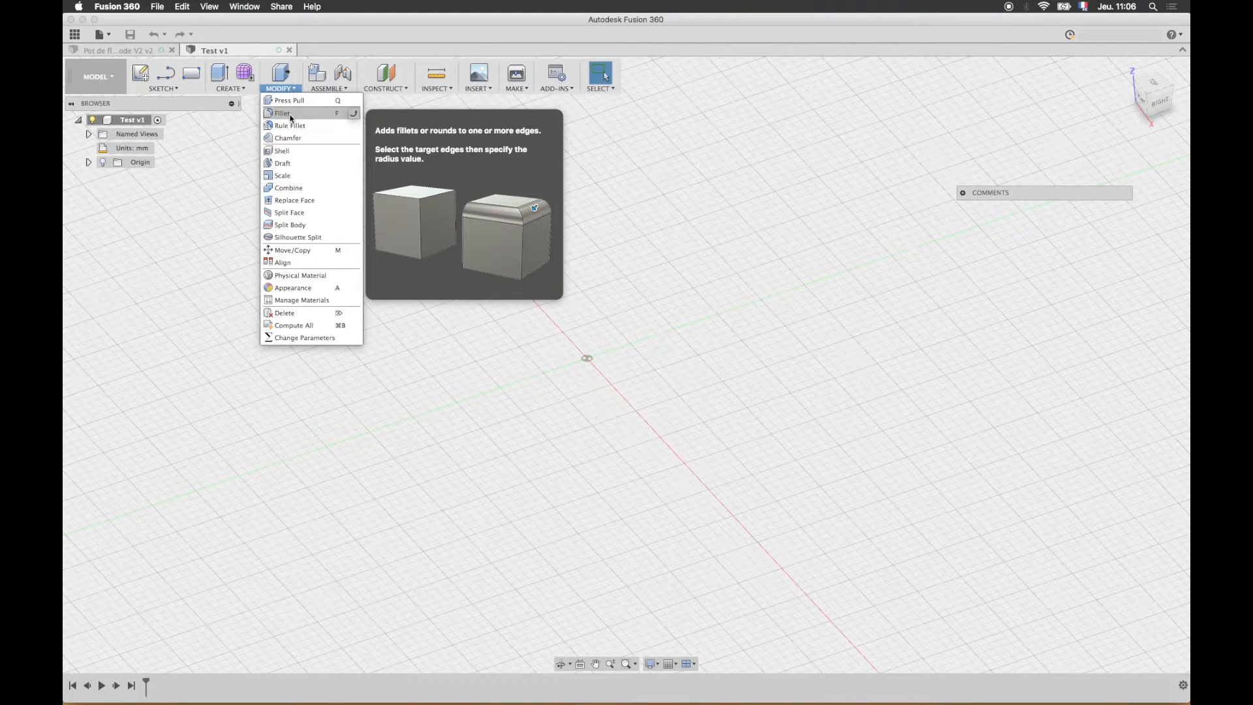
pyautogui.moveTo(322, 91)
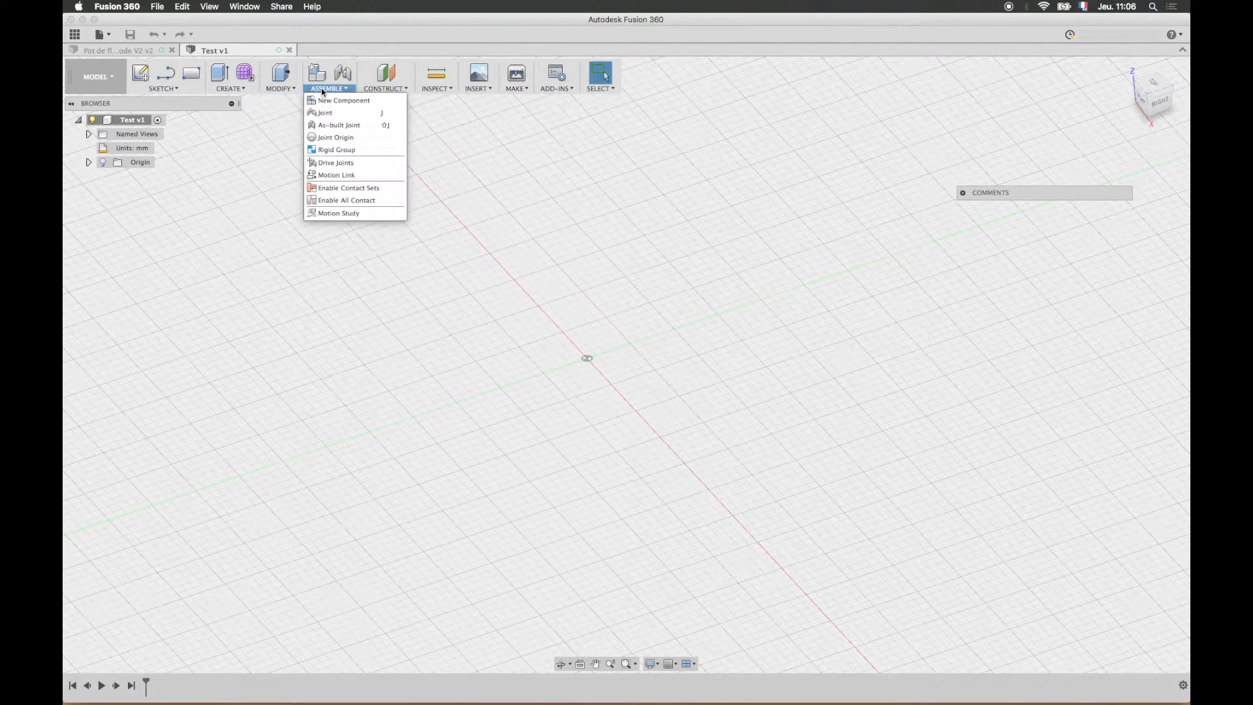
pyautogui.moveTo(384, 91)
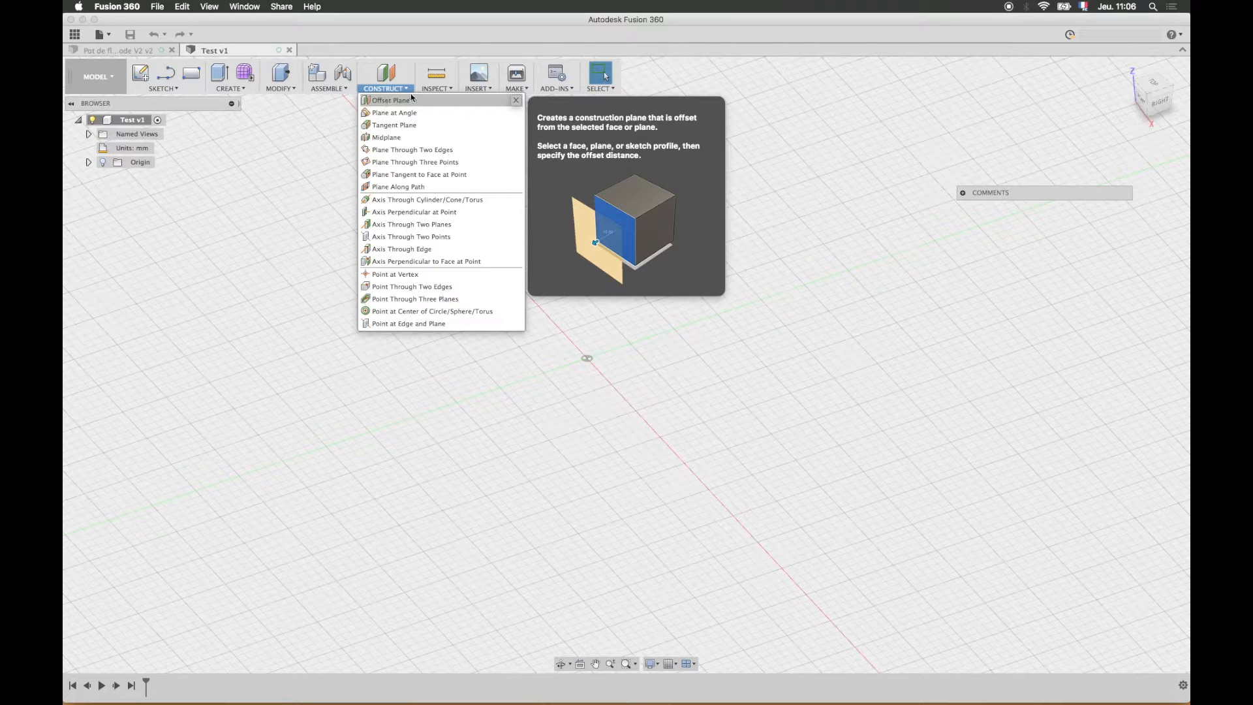
pyautogui.click(434, 90)
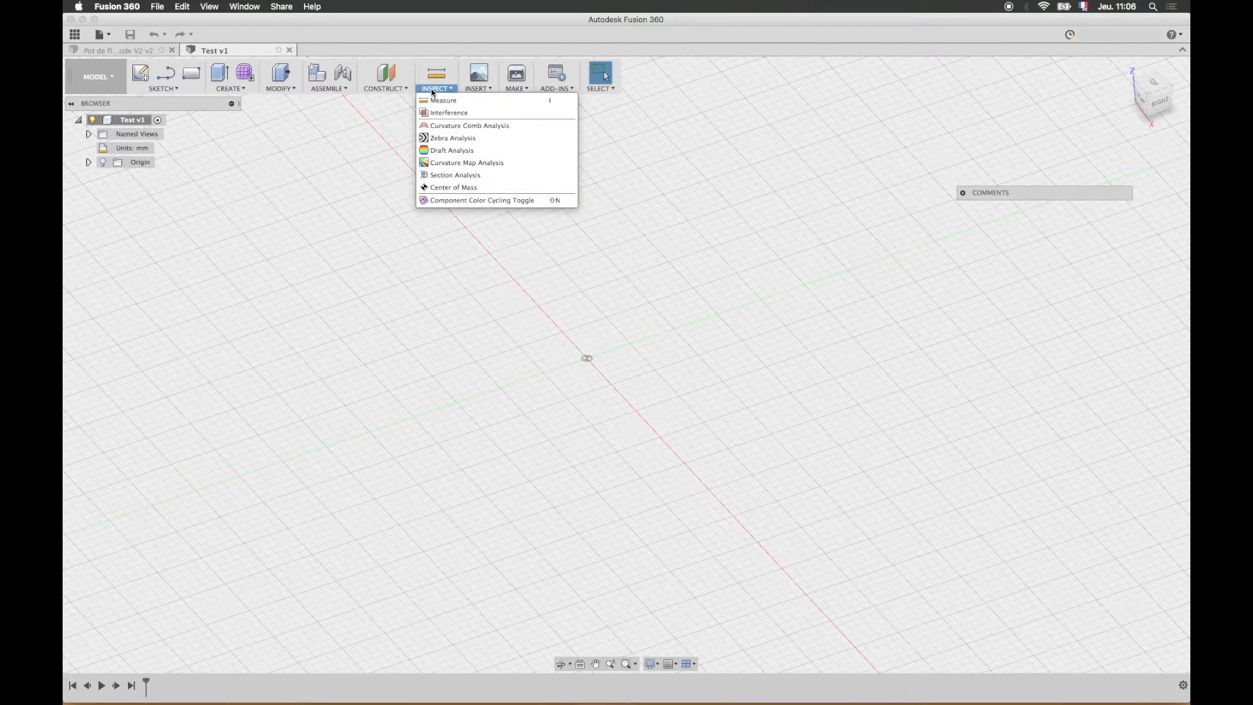
pyautogui.click(482, 81)
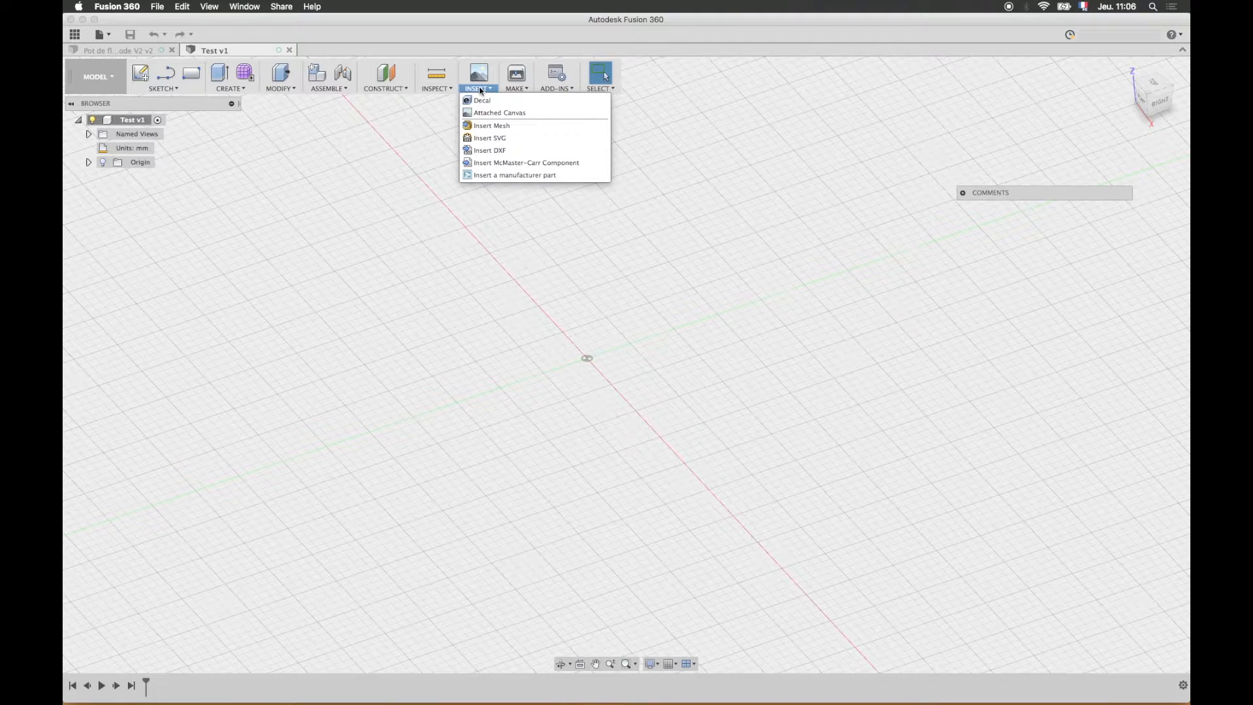
pyautogui.moveTo(519, 90)
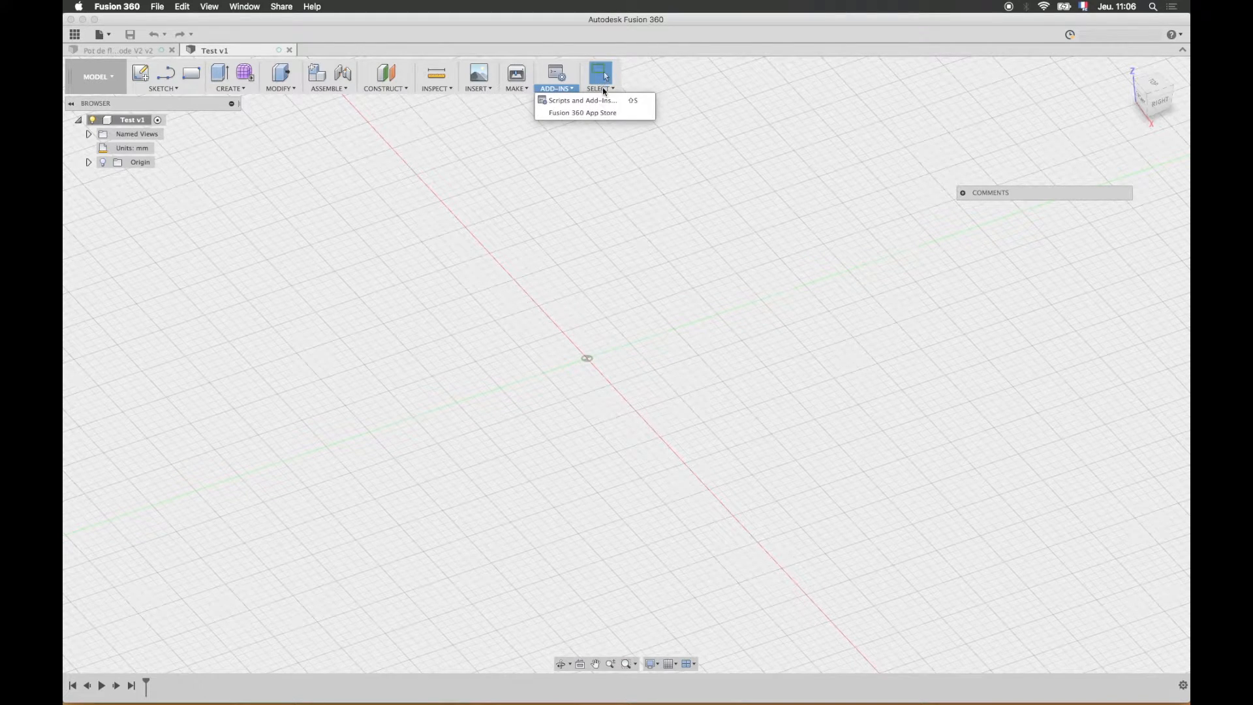
pyautogui.moveTo(604, 89)
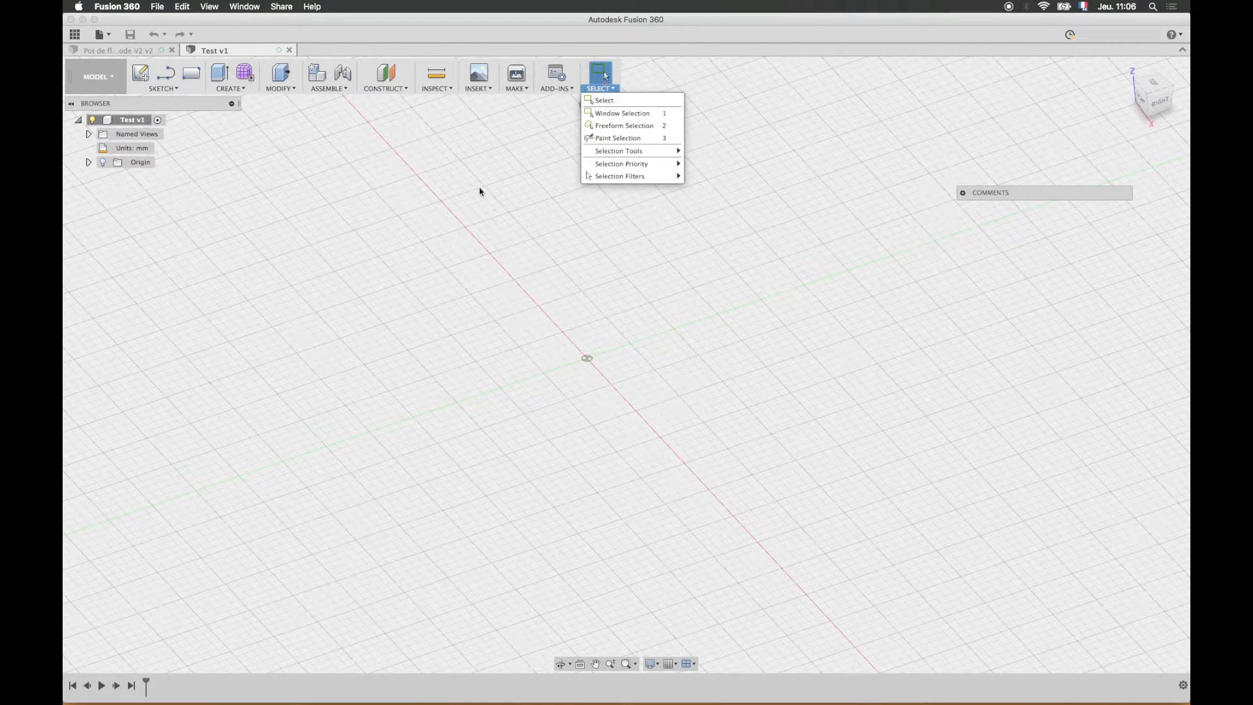
pyautogui.click(458, 219)
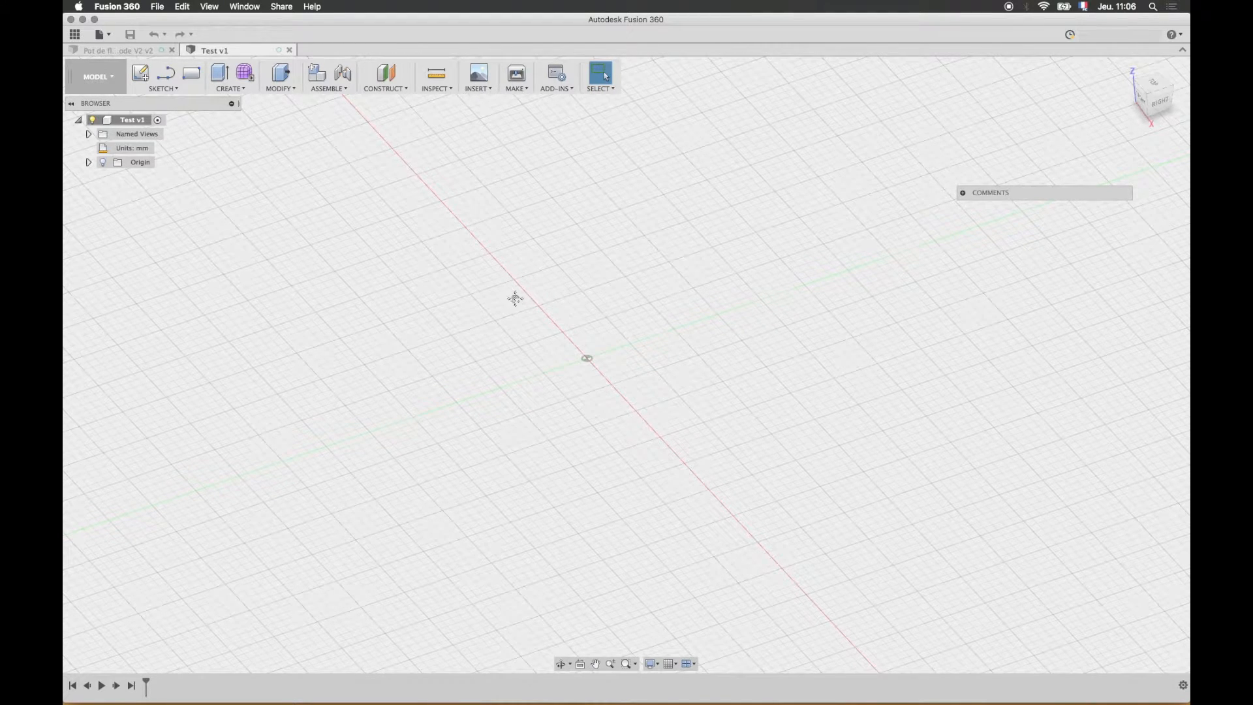
pyautogui.moveTo(516, 299); pyautogui.dragTo(573, 324, button='middle')
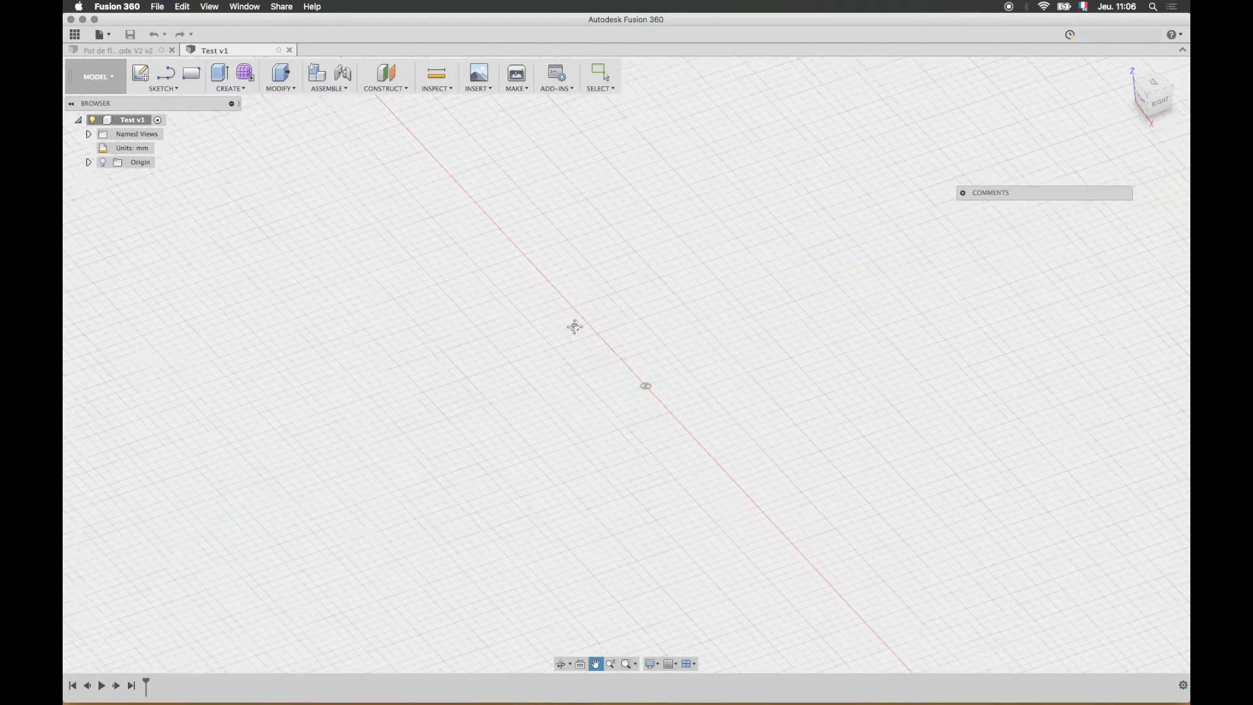
# Step: Create a sketch on the vertical origin plane facing the right view, with the camera set to orthographic
pyautogui.click(150, 80)
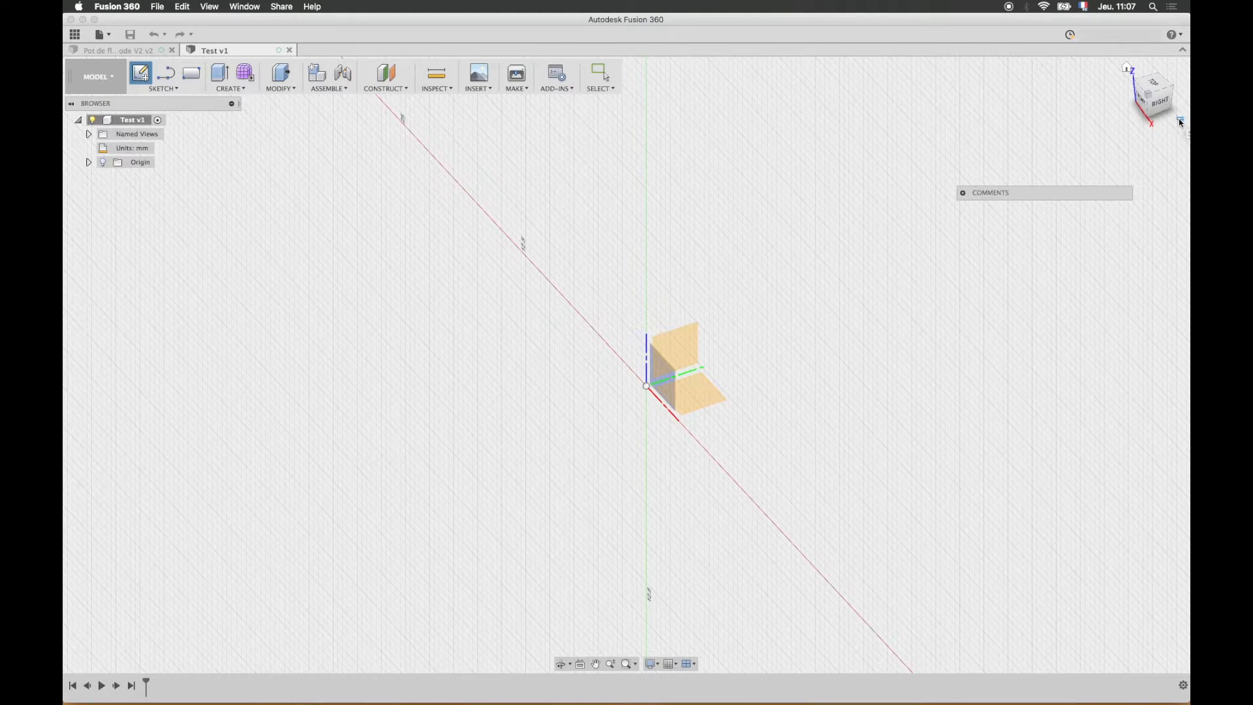
pyautogui.click(1181, 121)
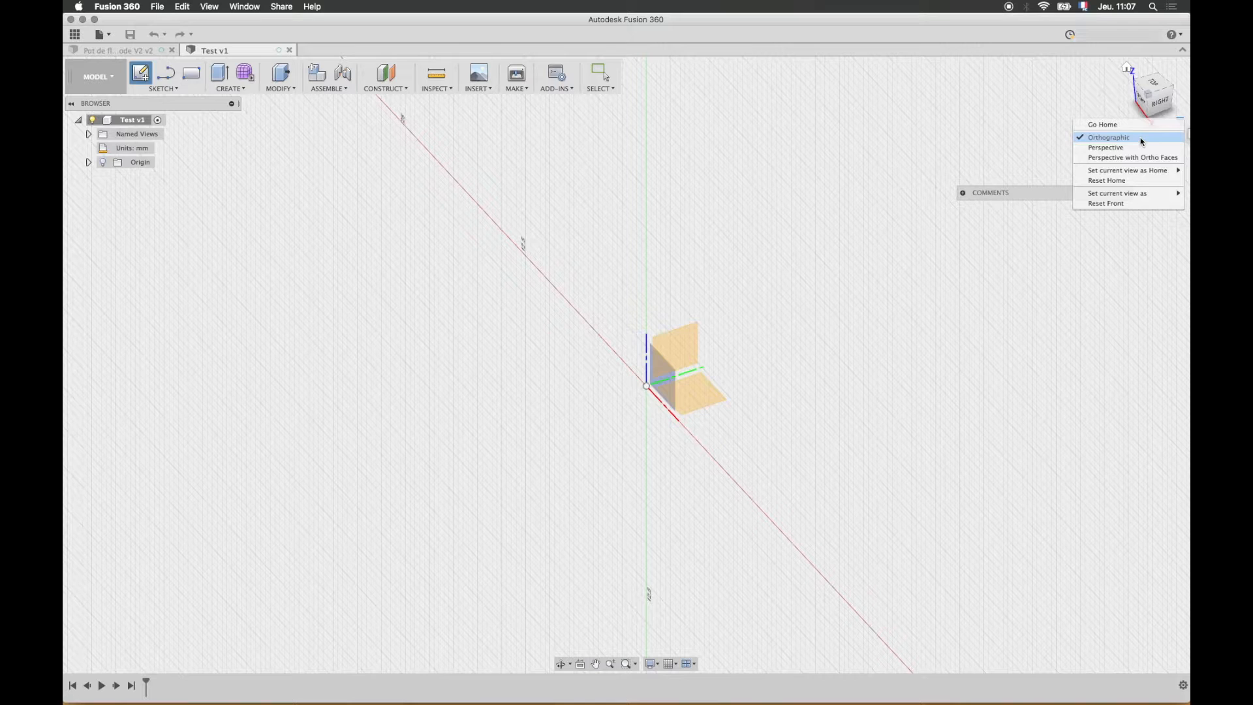
pyautogui.click(1102, 138)
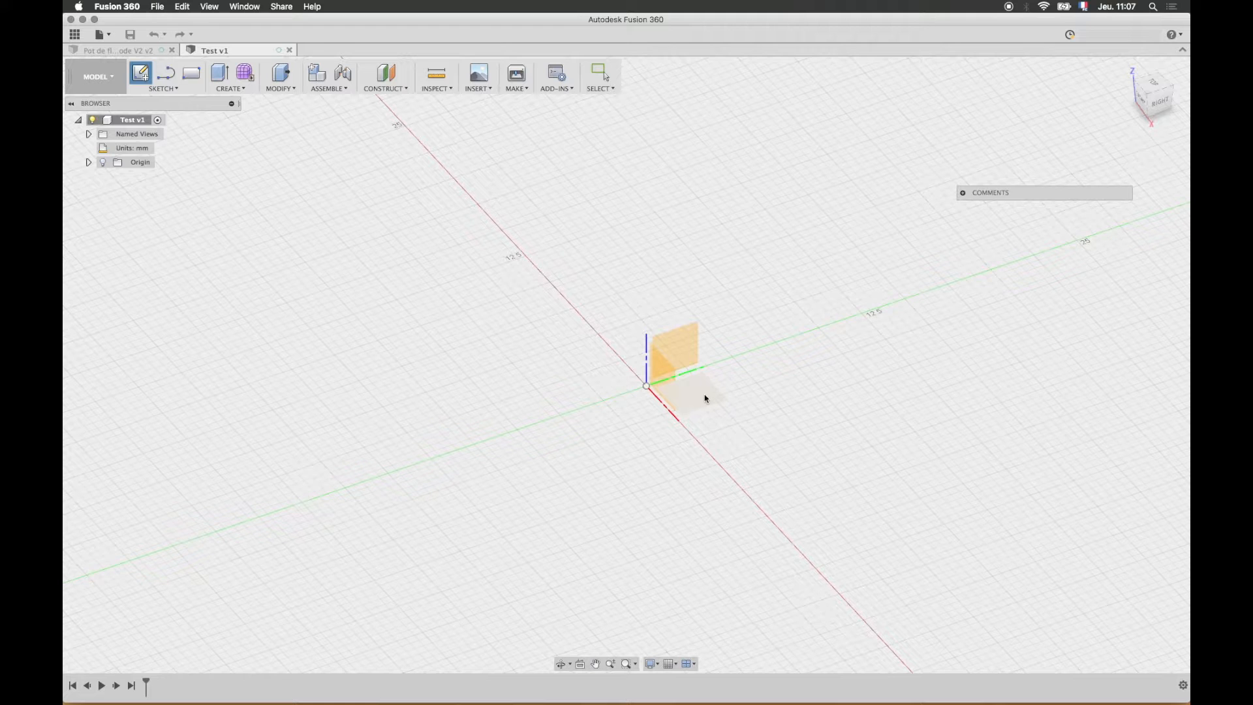
pyautogui.click(686, 350)
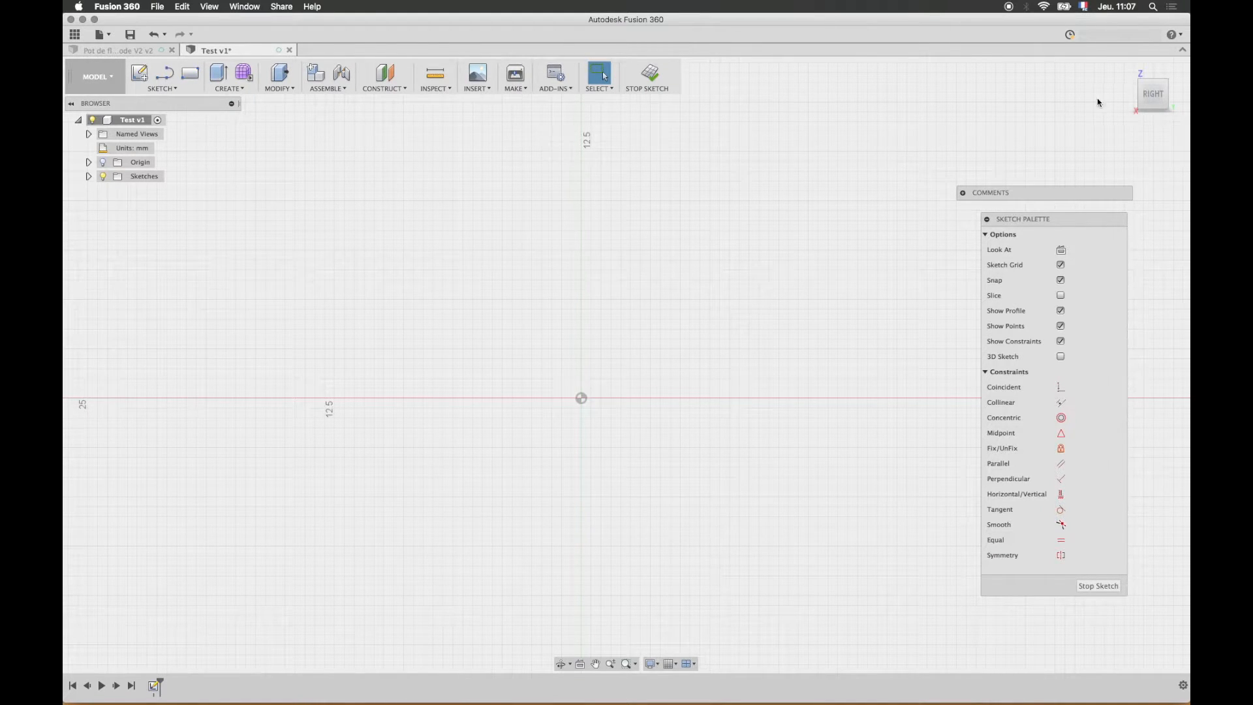
# Step: Draw a vertical line from the origin at 90 degrees with a length of 40 mm
pyautogui.click(163, 88)
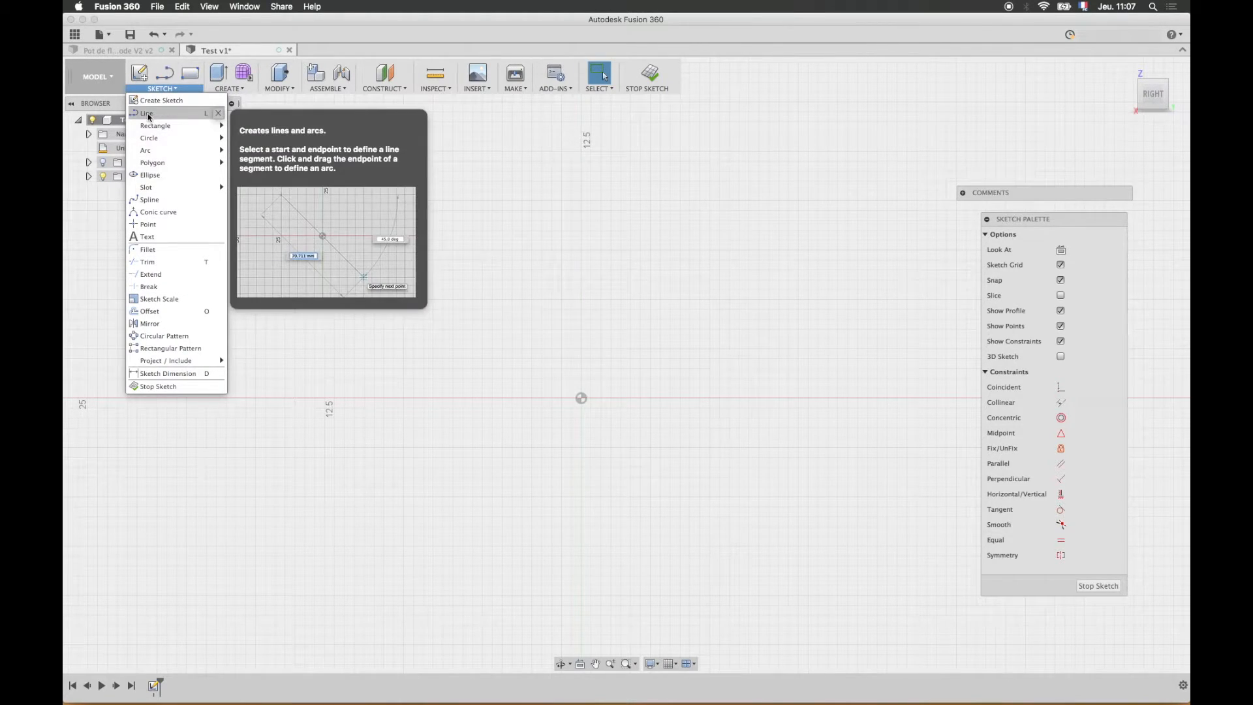
pyautogui.click(147, 114)
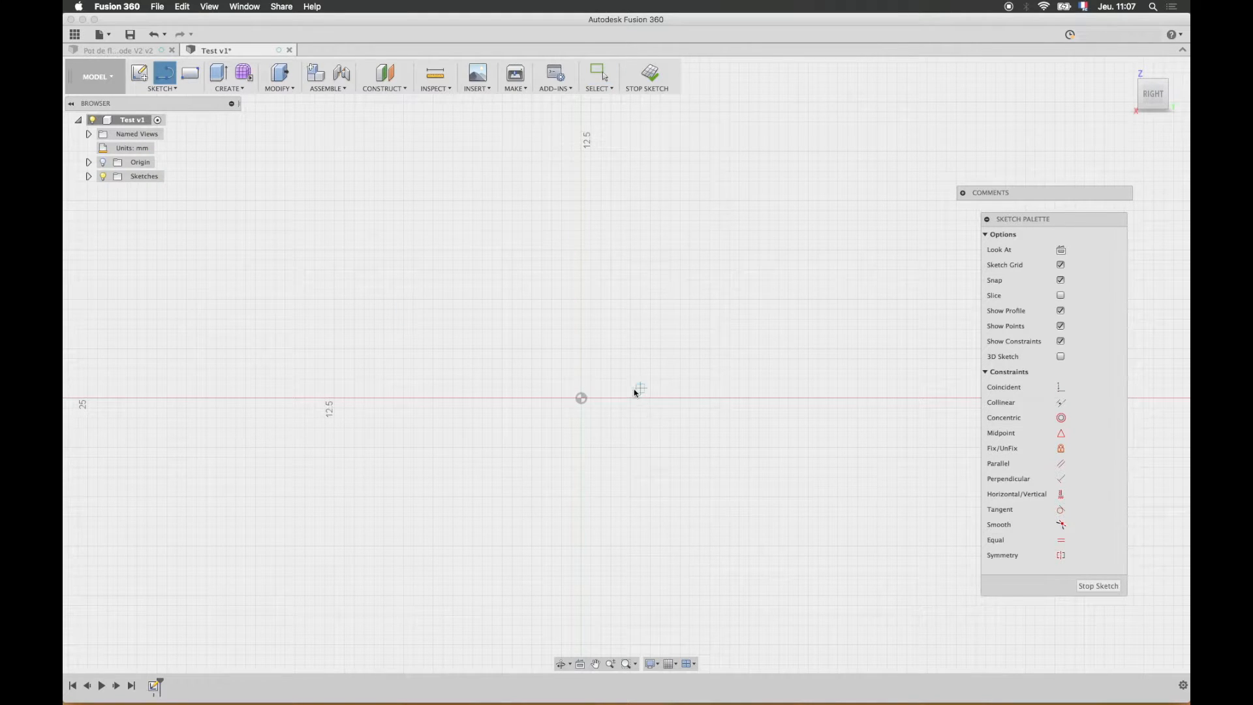
pyautogui.click(580, 398)
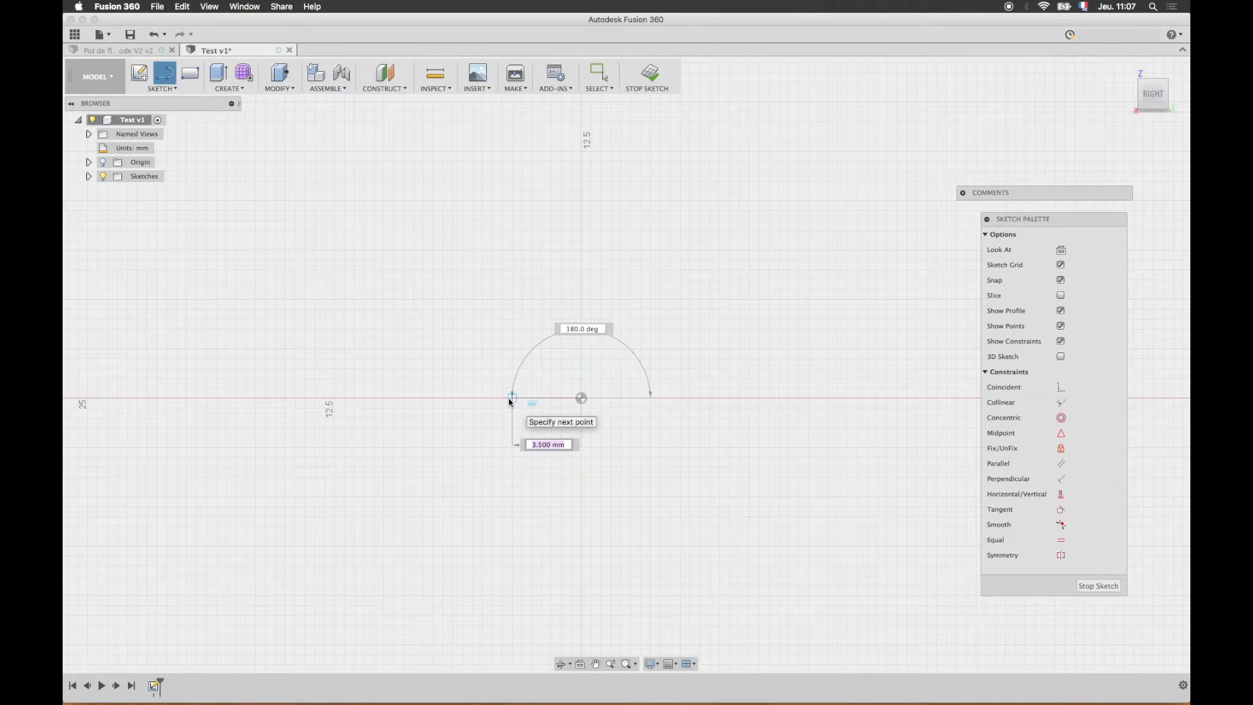
pyautogui.press('Tab')
pyautogui.press('Tab')
pyautogui.press('Tab')
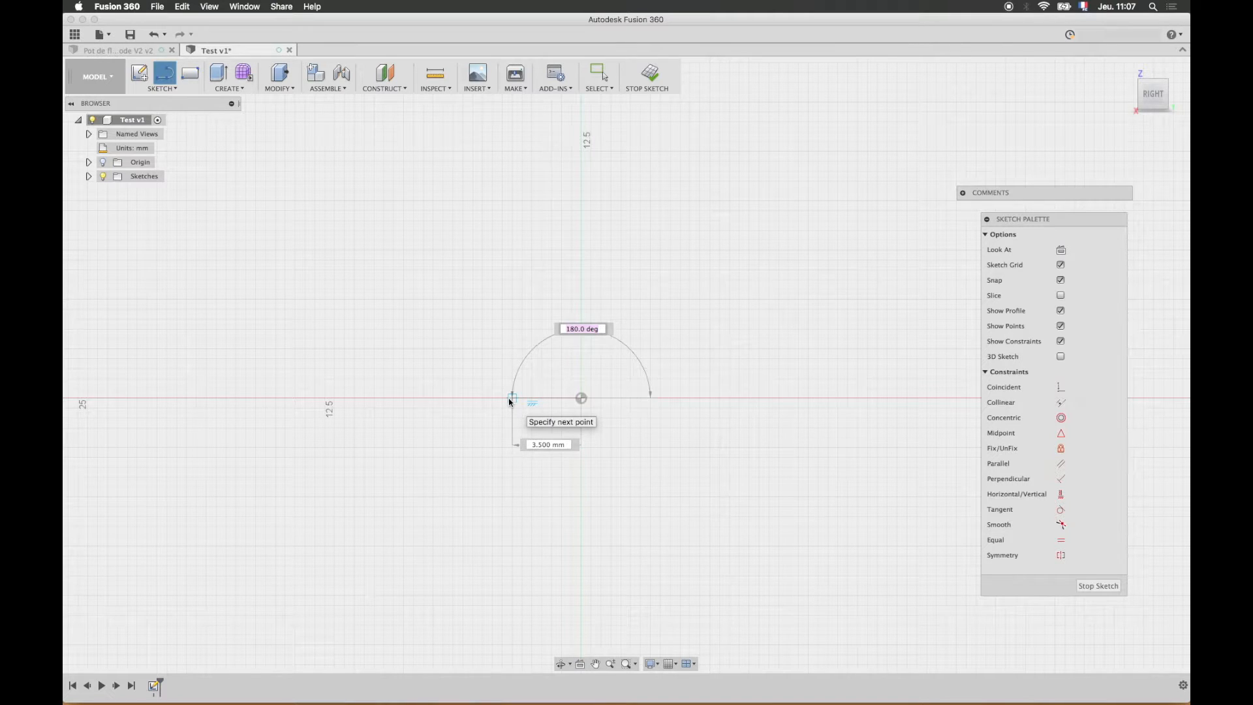
pyautogui.write('90')
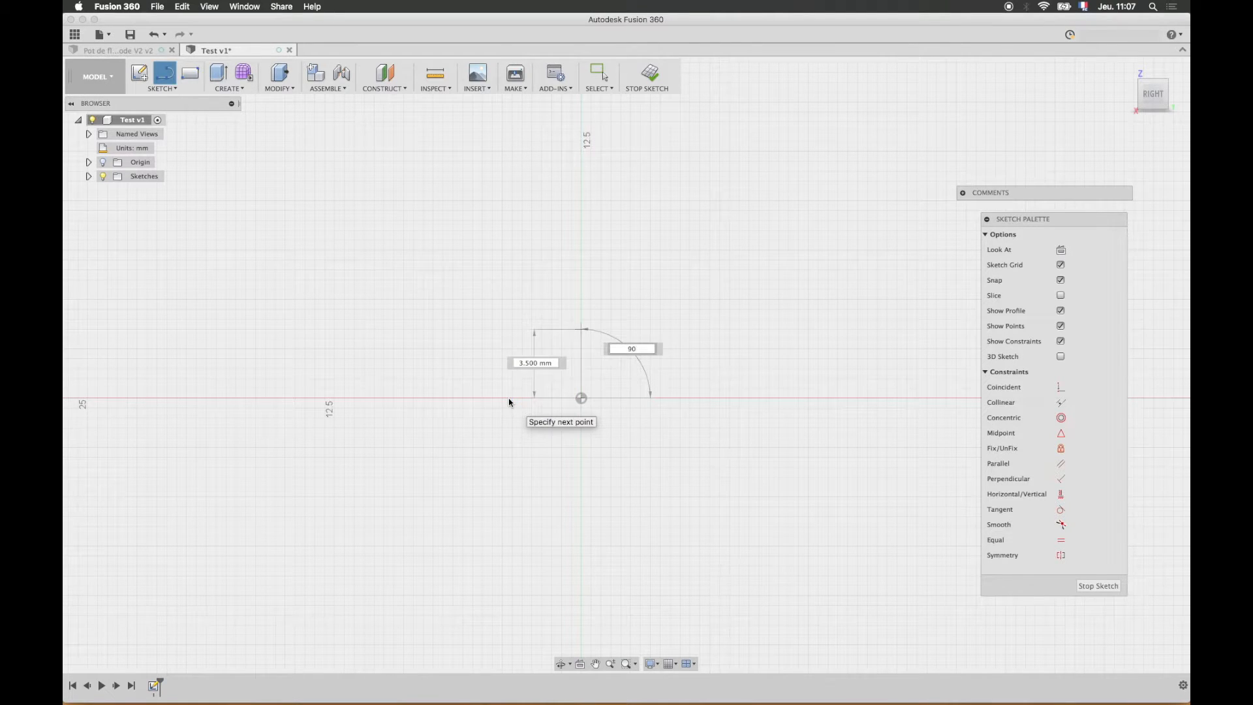
pyautogui.press('Tab')
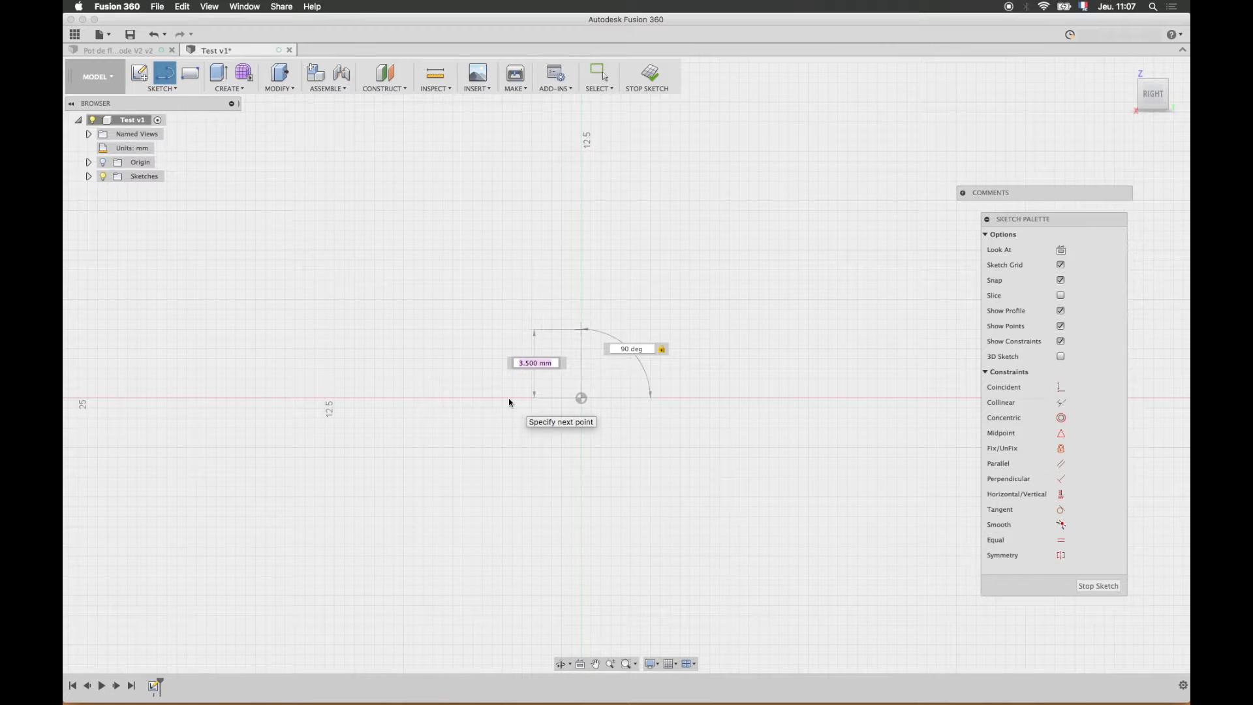
pyautogui.write('40')
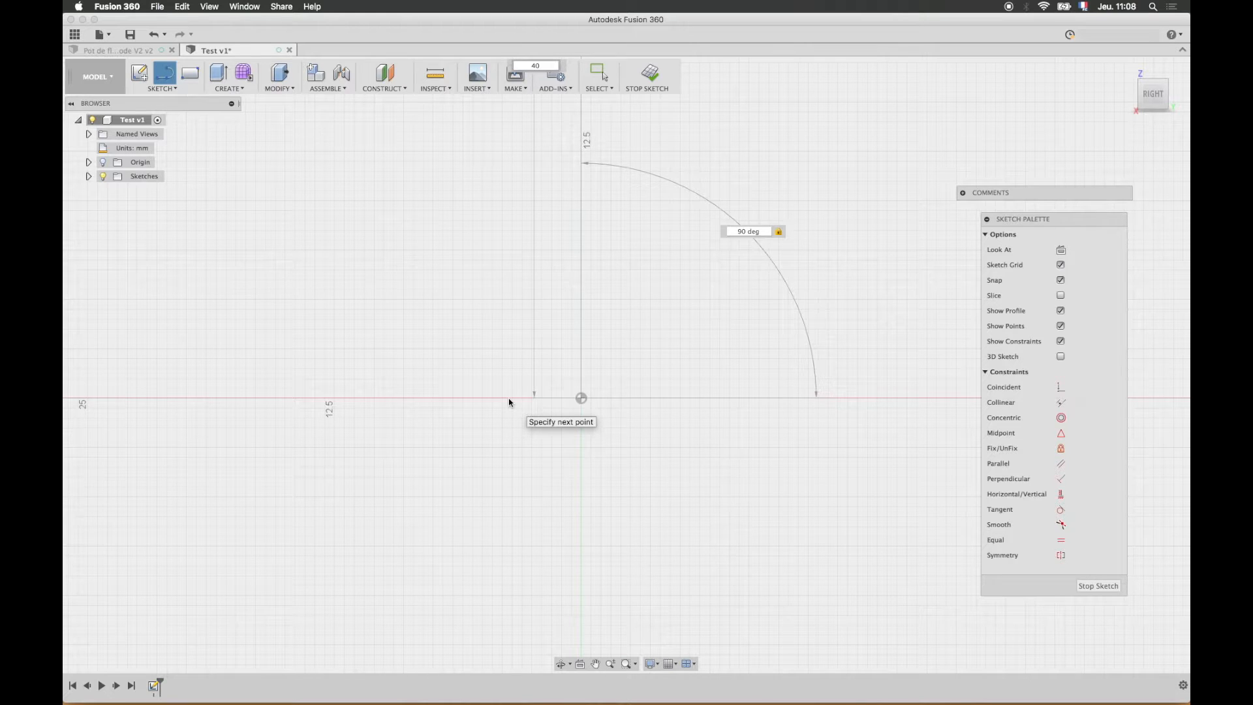
pyautogui.press('Return')
pyautogui.press('Escape')
# Step: Set the vertical line's length dimension to 30 mm
pyautogui.scroll(2, 508, 398)
pyautogui.scroll(-5, 514, 398)
pyautogui.moveTo(578, 229); pyautogui.dragTo(654, 420, button='middle')
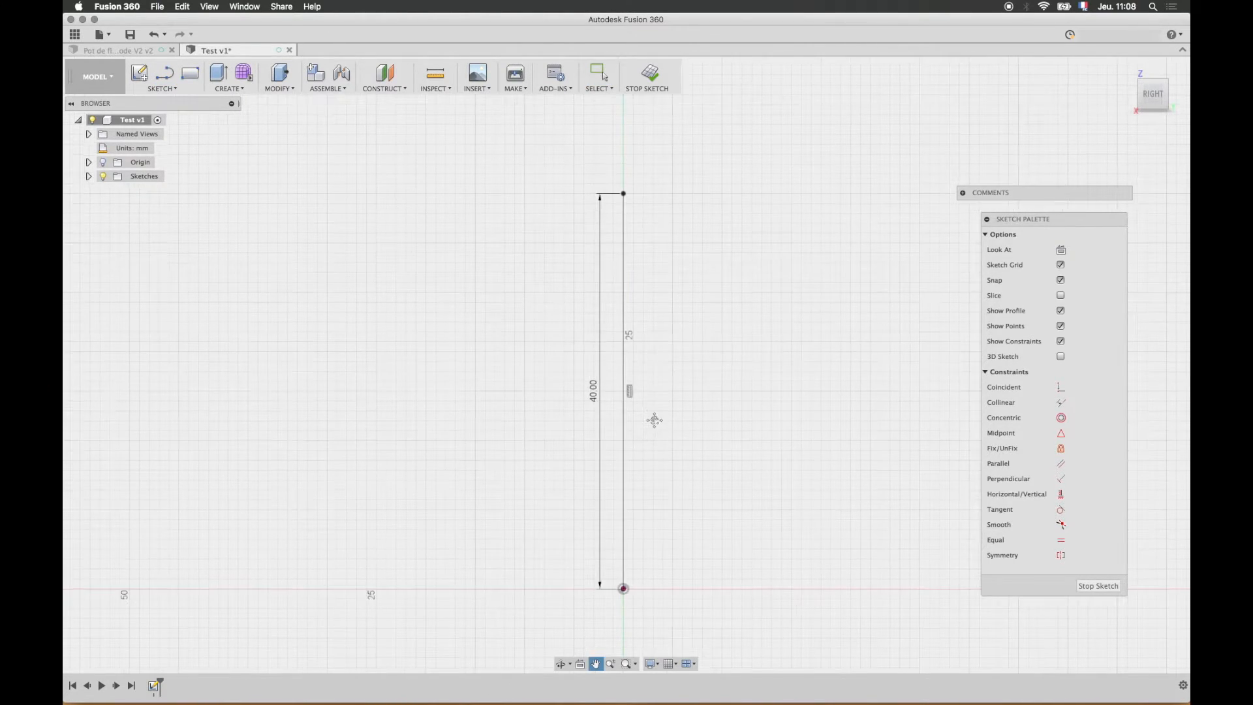
pyautogui.press('Escape')
pyautogui.doubleClick(592, 391)
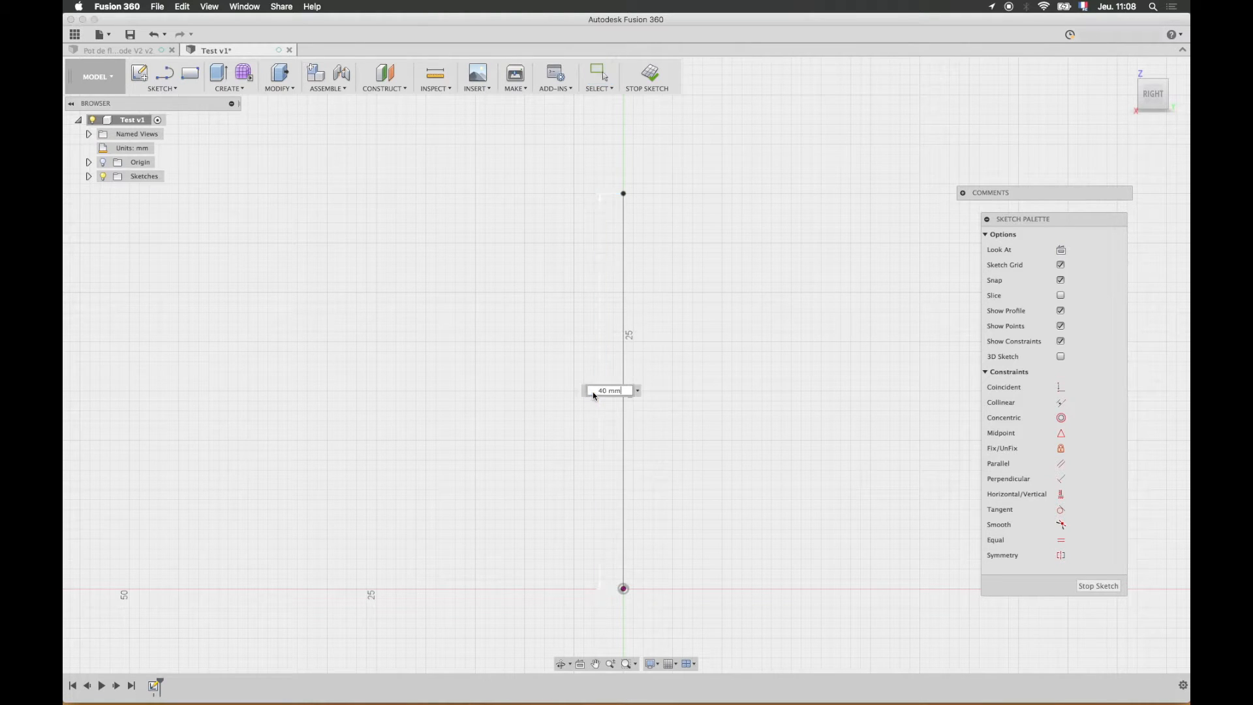
pyautogui.write('30')
pyautogui.press('Return')
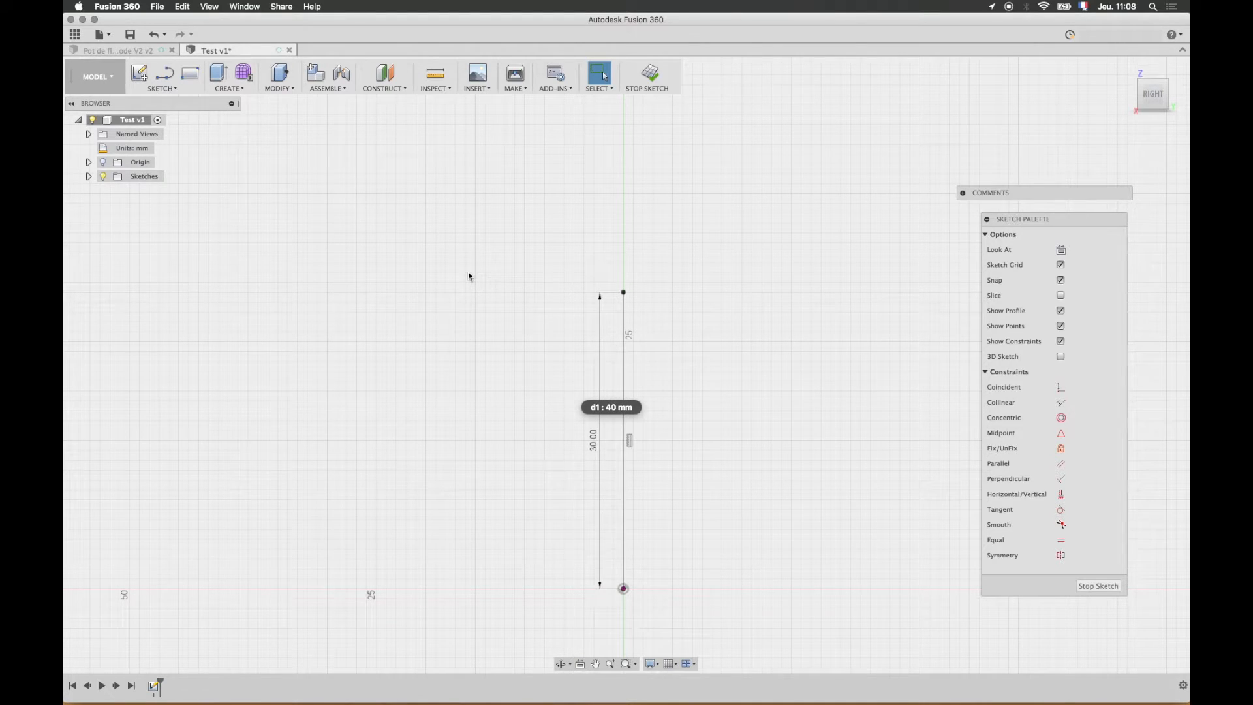
# Step: Close a half-arrow profile with a sloping line about 24 mm long from the upper endpoint, then horizontal and vertical lines back to the origin
pyautogui.press('l')
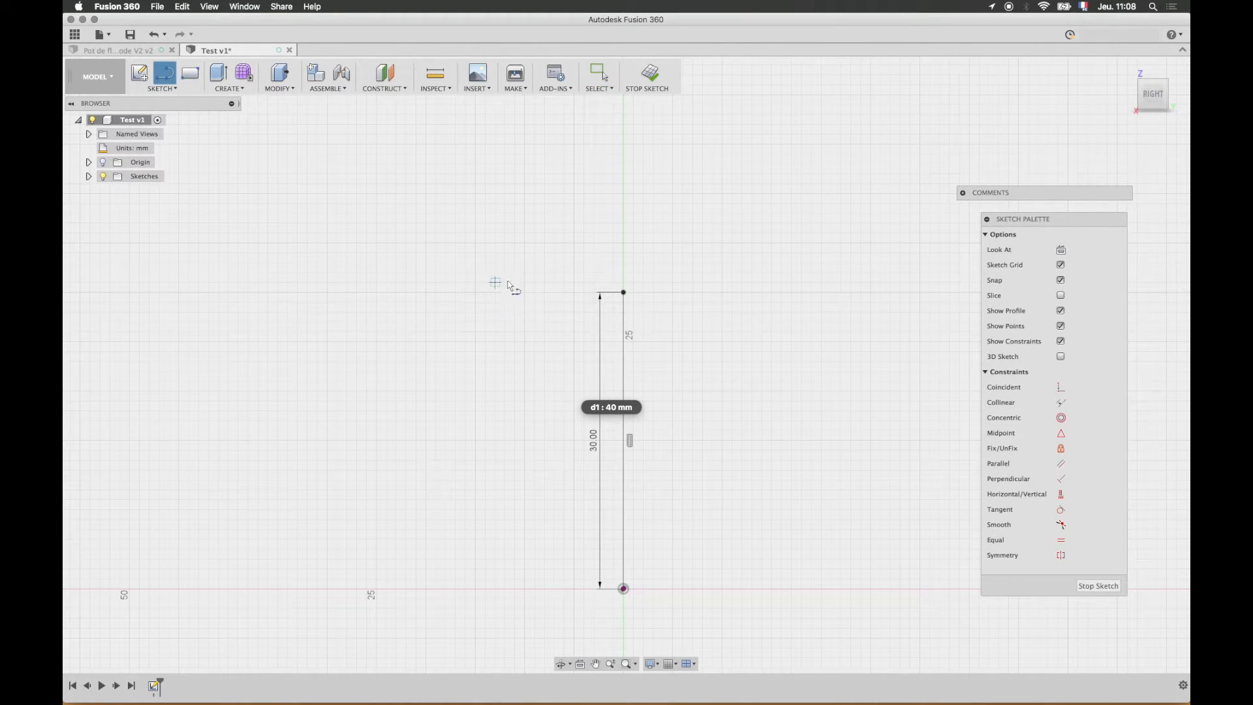
pyautogui.click(624, 295)
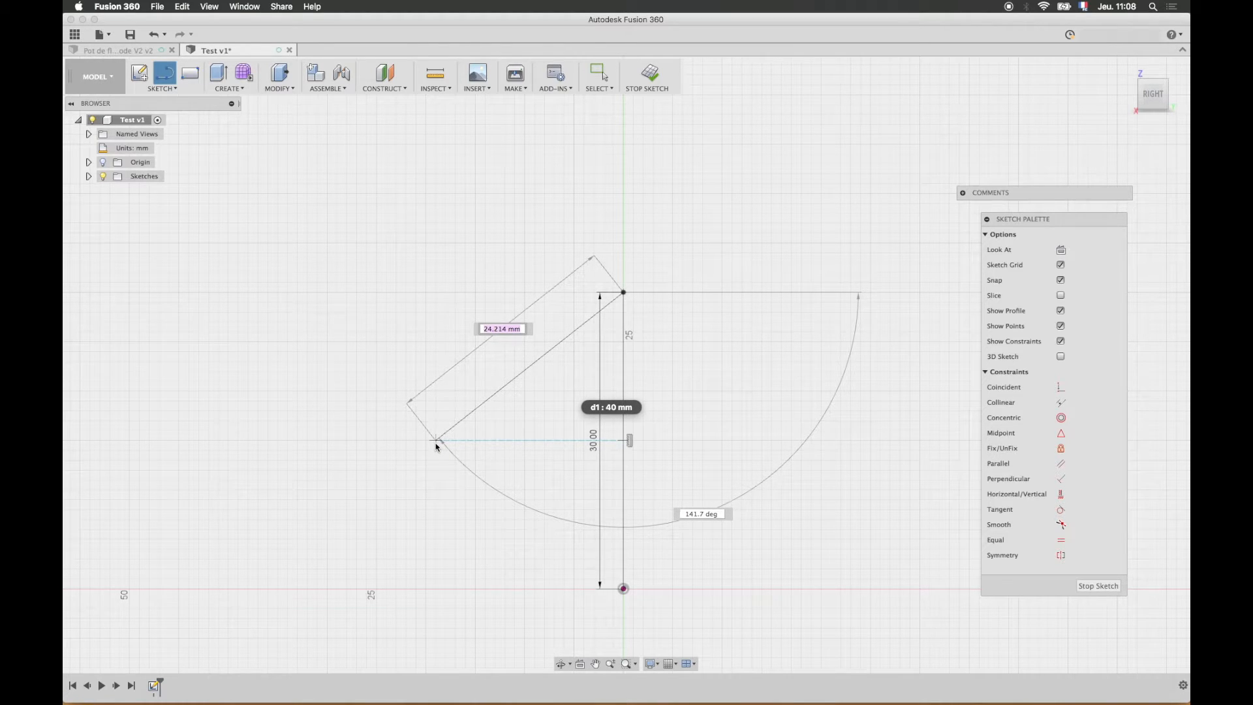
pyautogui.moveTo(437, 447); pyautogui.dragTo(435, 442)
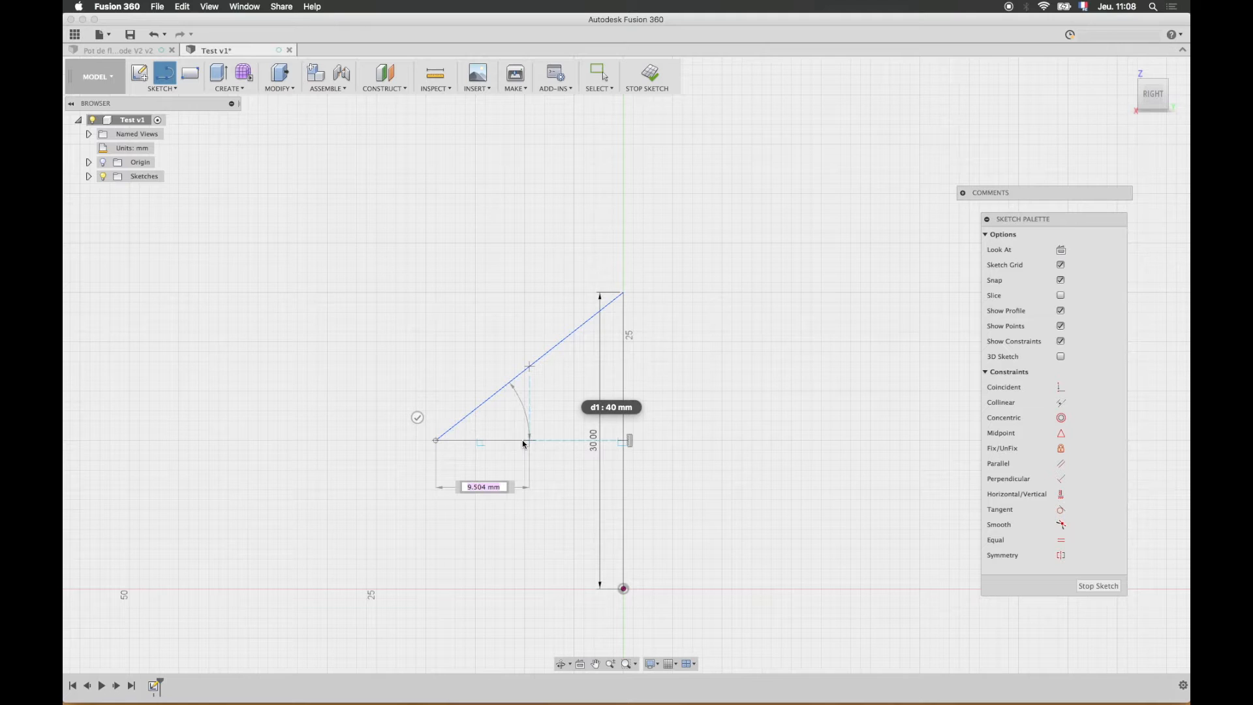
pyautogui.click(524, 441)
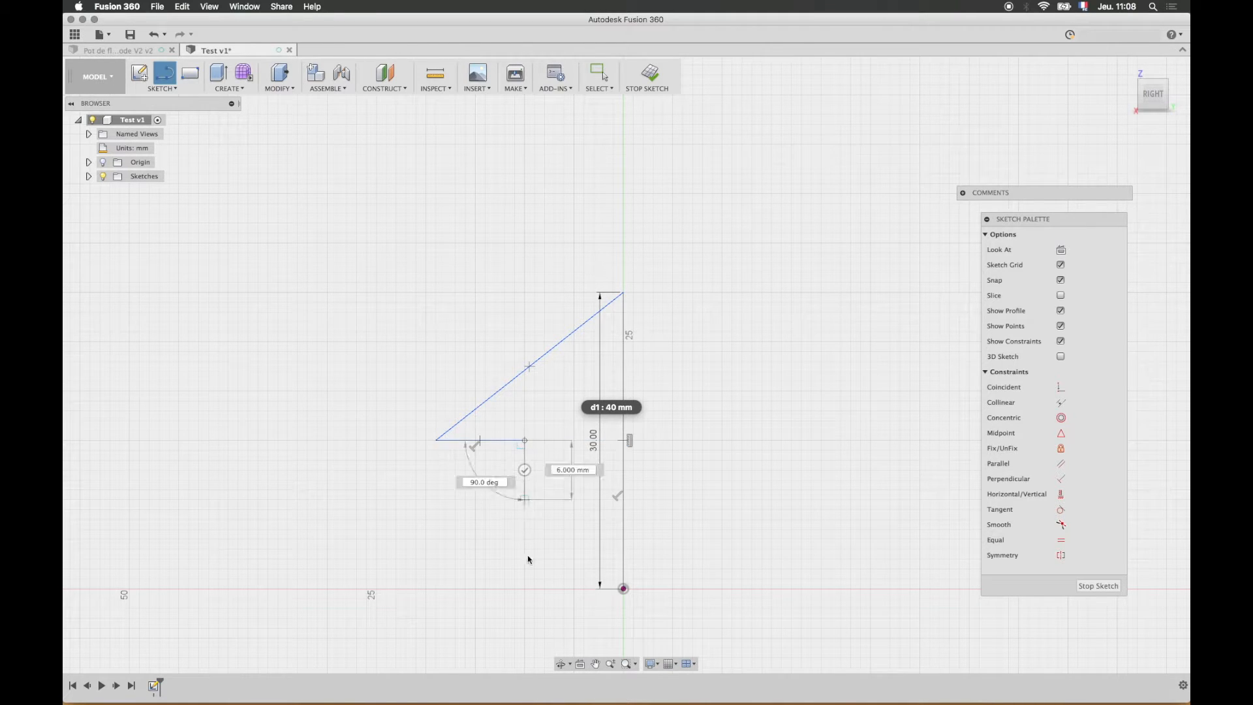
pyautogui.click(525, 588)
pyautogui.click(623, 588)
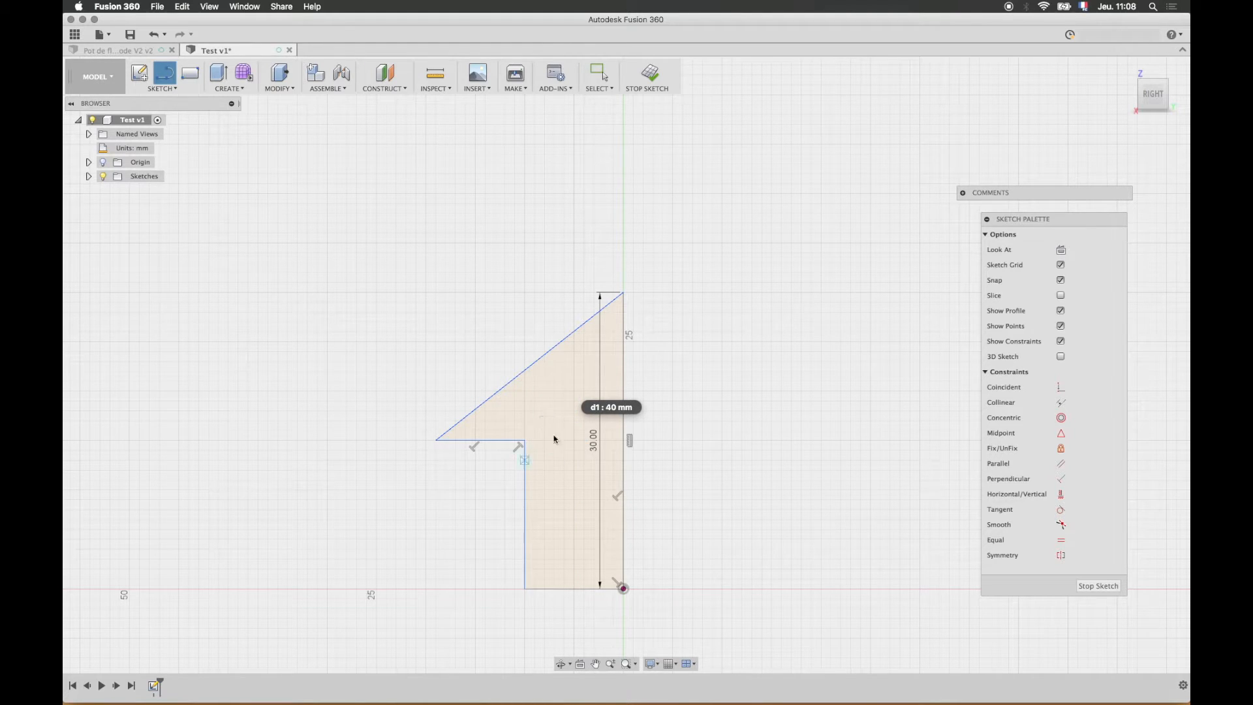
pyautogui.click(165, 90)
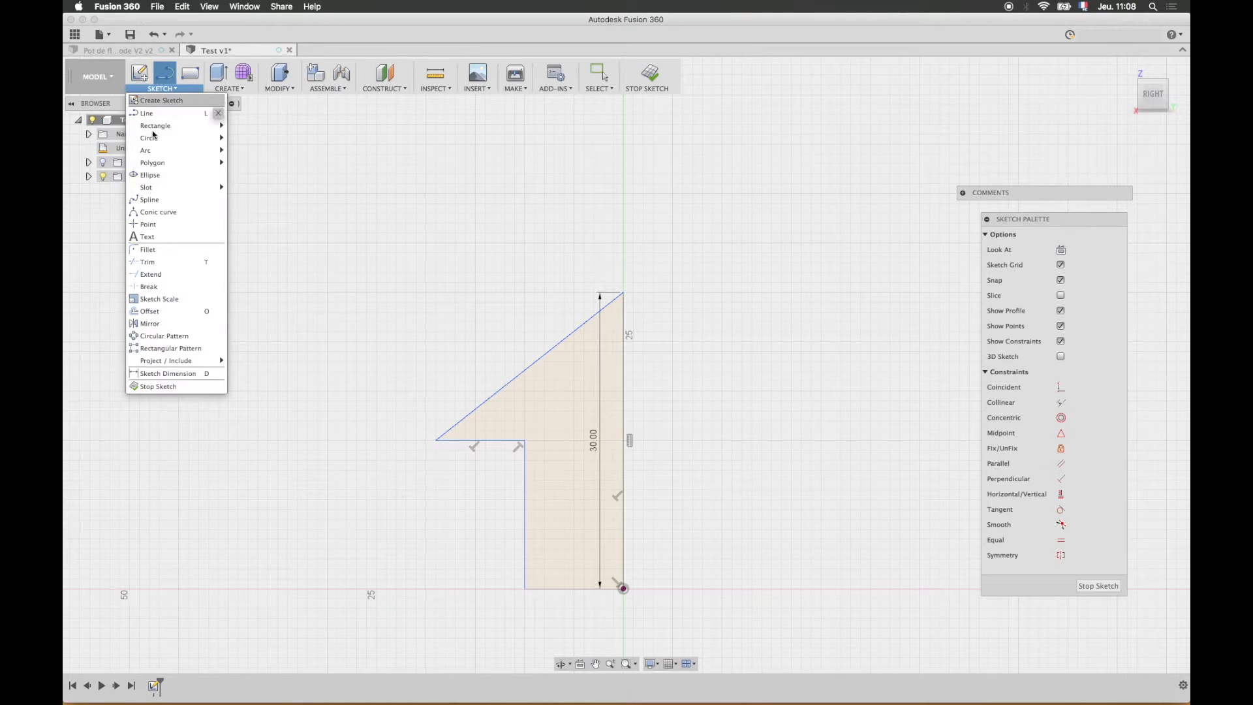
pyautogui.click(159, 250)
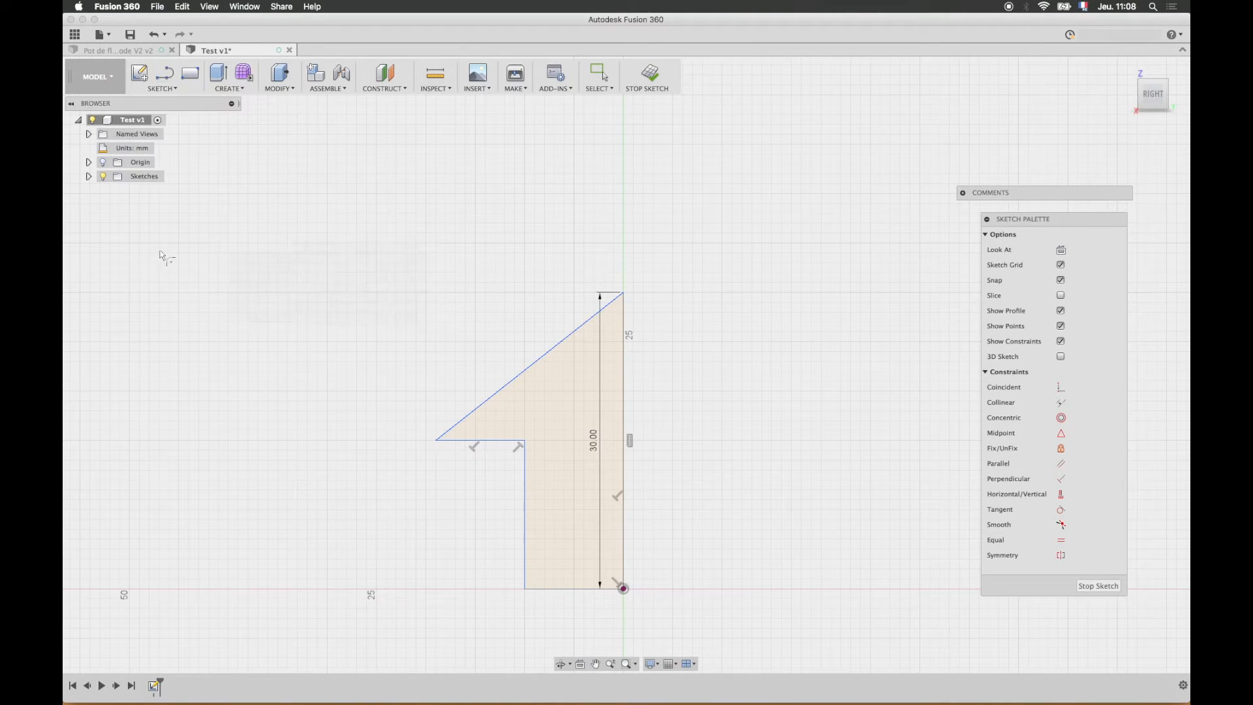
pyautogui.click(526, 588)
pyautogui.moveTo(517, 594)
pyautogui.mouseDown()
pyautogui.moveTo(545, 565)
pyautogui.moveTo(531, 583)
pyautogui.mouseUp()
pyautogui.press('Escape')
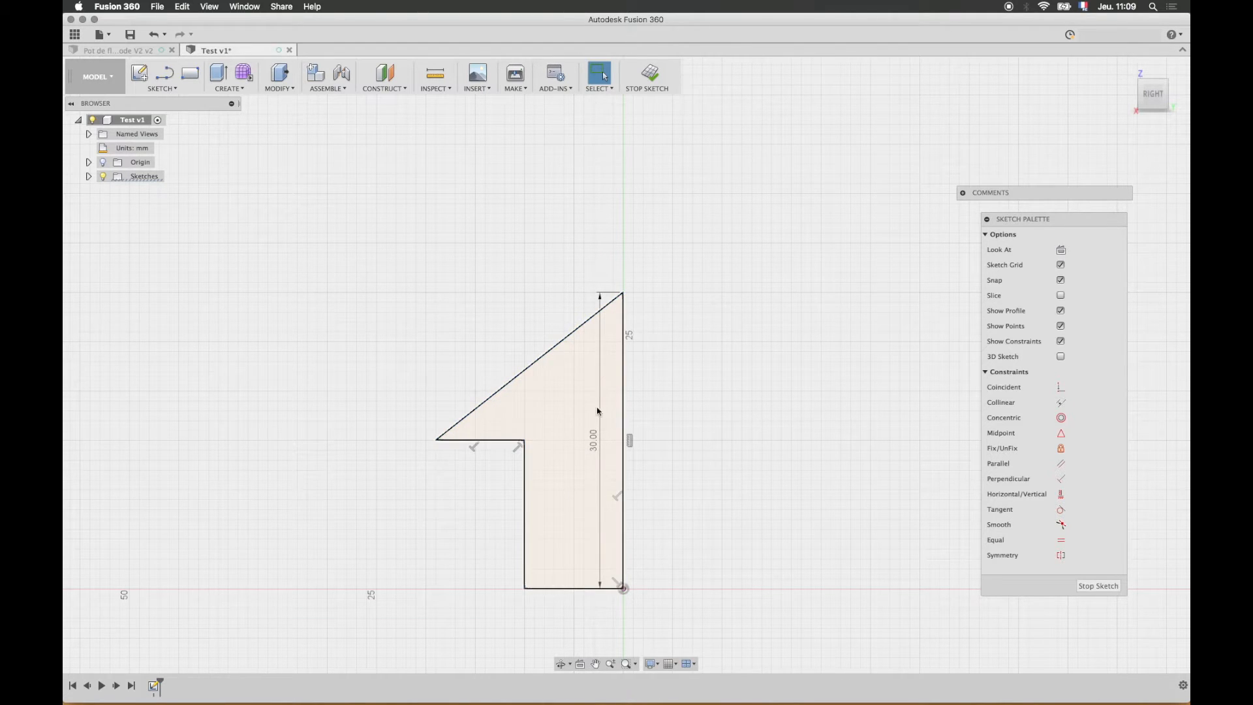
# Step: Start an Extrude of the closed half-arrow profile as a new body, about 16.7 mm to one side
pyautogui.scroll(3, 636, 409)
pyautogui.scroll(-5, 620, 413)
pyautogui.moveTo(652, 422); pyautogui.dragTo(620, 284, button='middle')
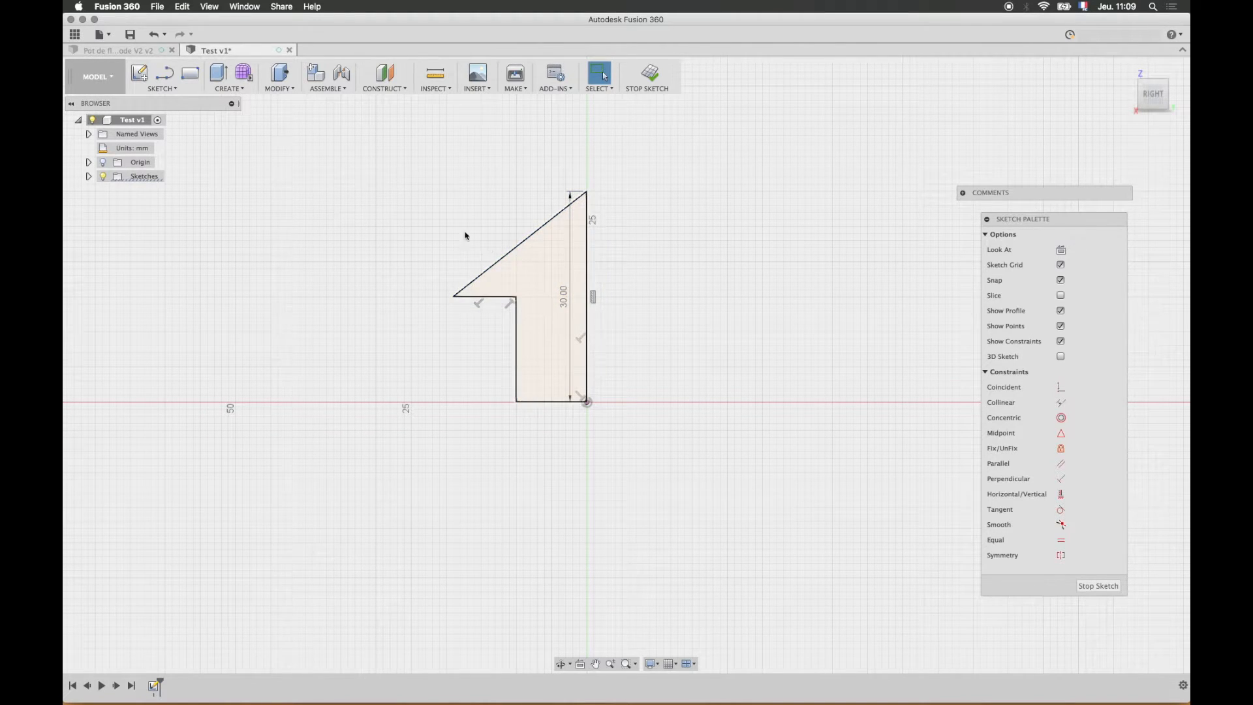
pyautogui.click(226, 89)
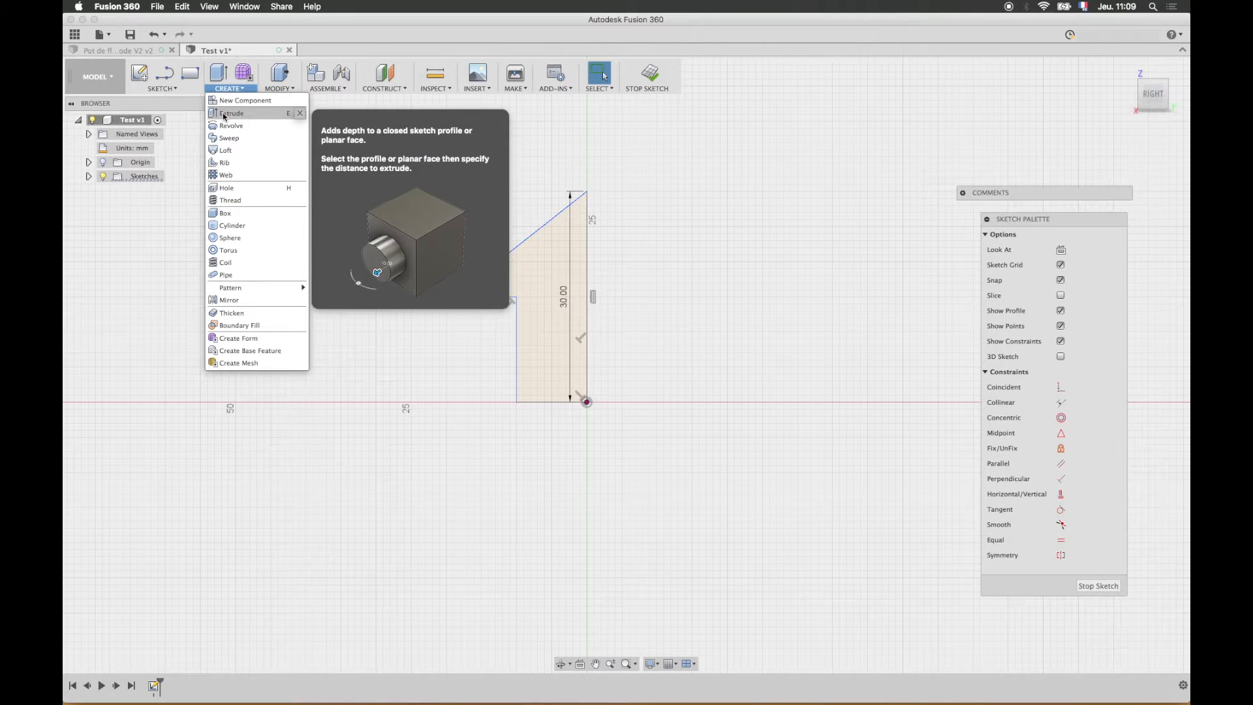
pyautogui.click(231, 119)
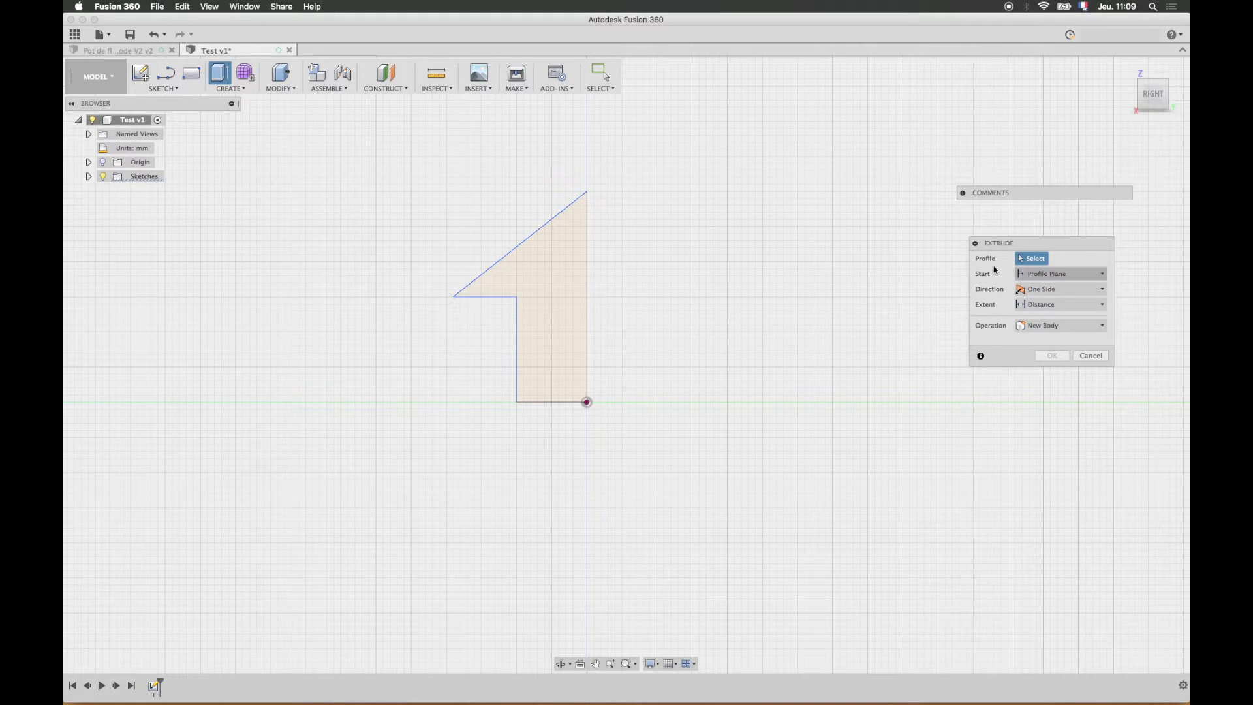
pyautogui.click(555, 281)
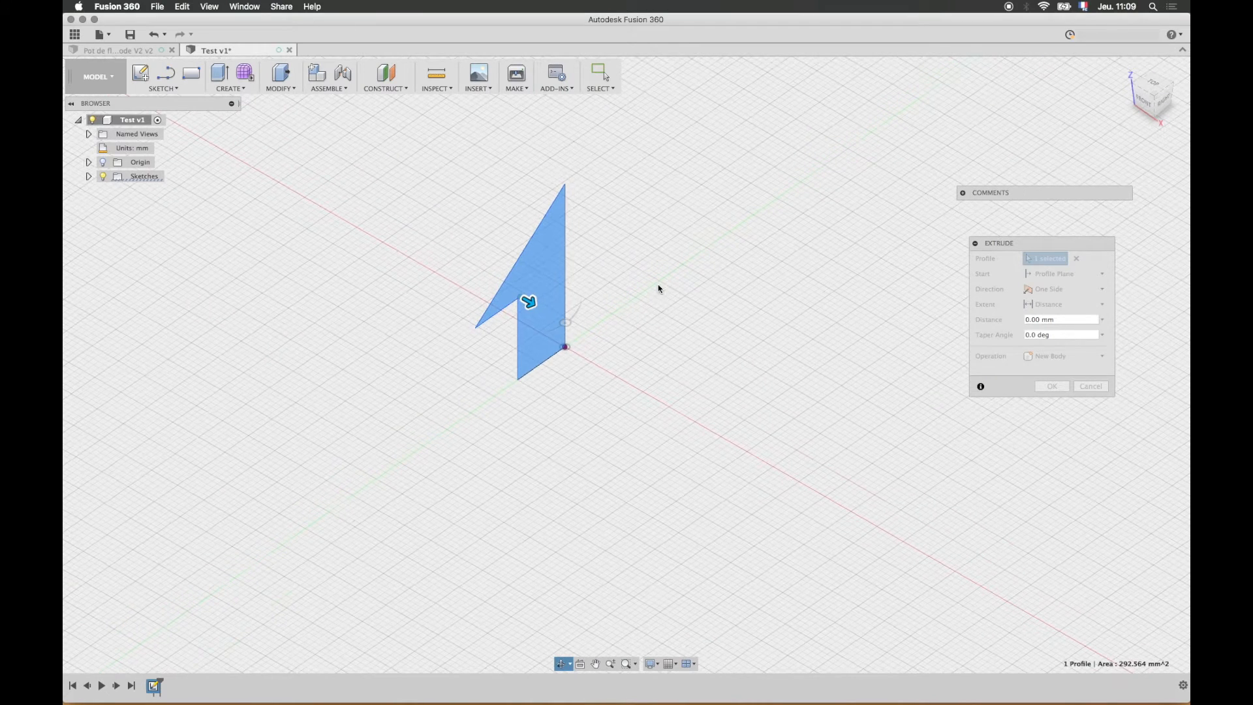
pyautogui.moveTo(528, 300); pyautogui.dragTo(616, 353)
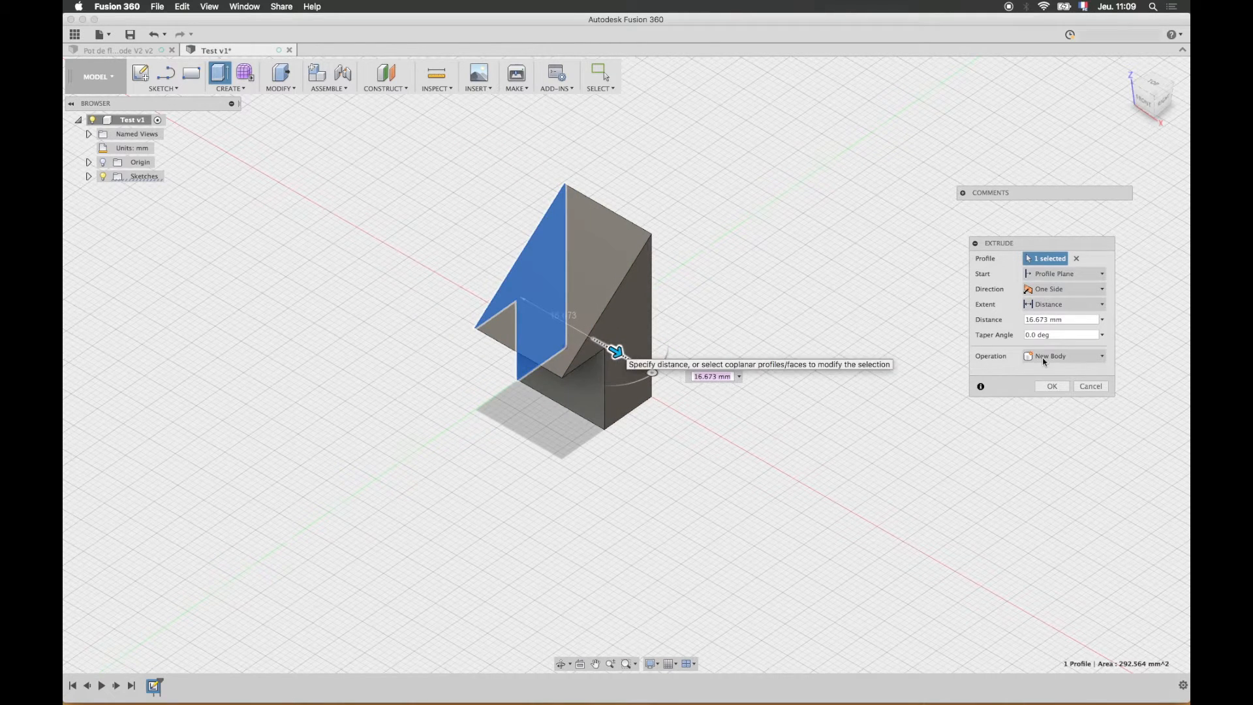
# Step: Try a two-sided extrusion with about 7.8 mm on the second side
pyautogui.click(1057, 274)
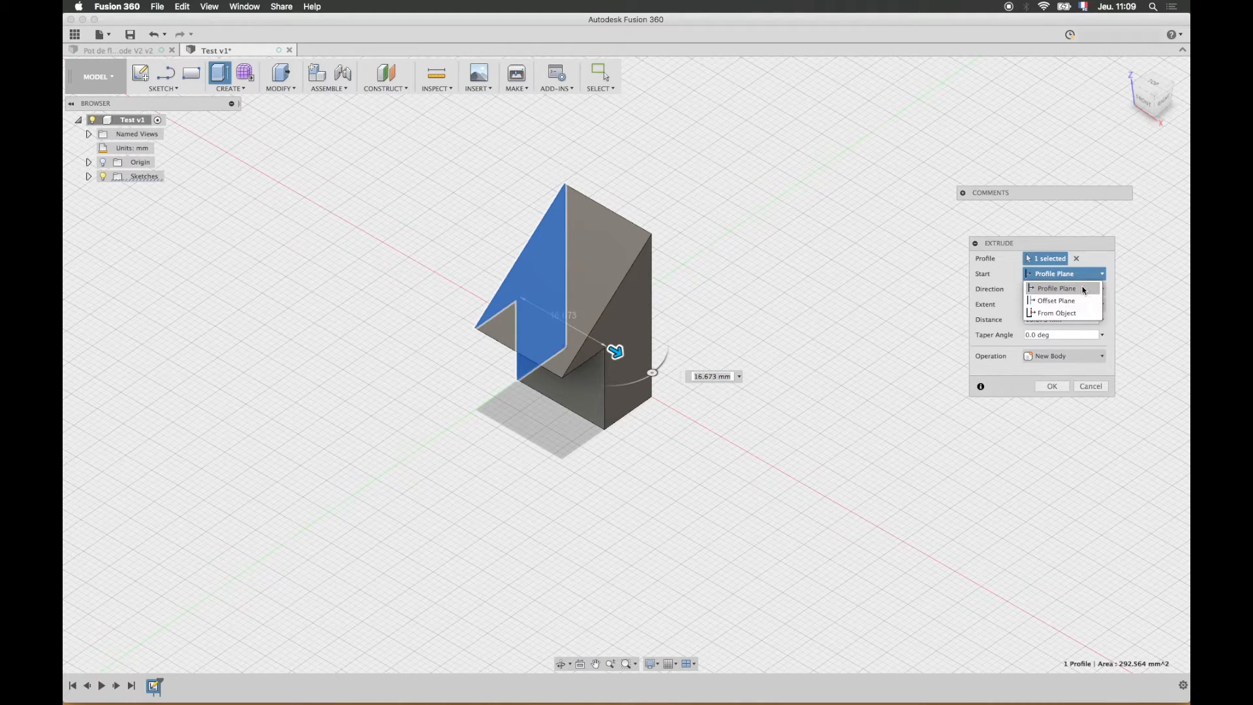
pyautogui.click(1055, 277)
pyautogui.click(1050, 292)
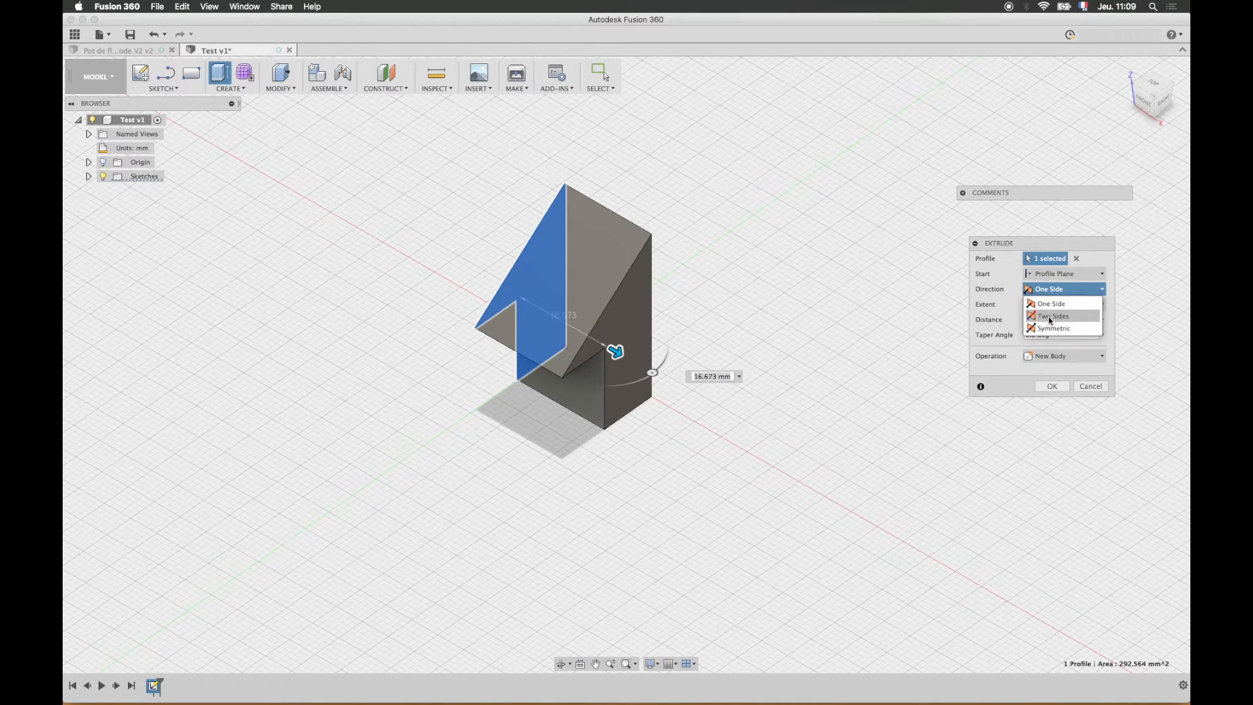
pyautogui.click(1055, 318)
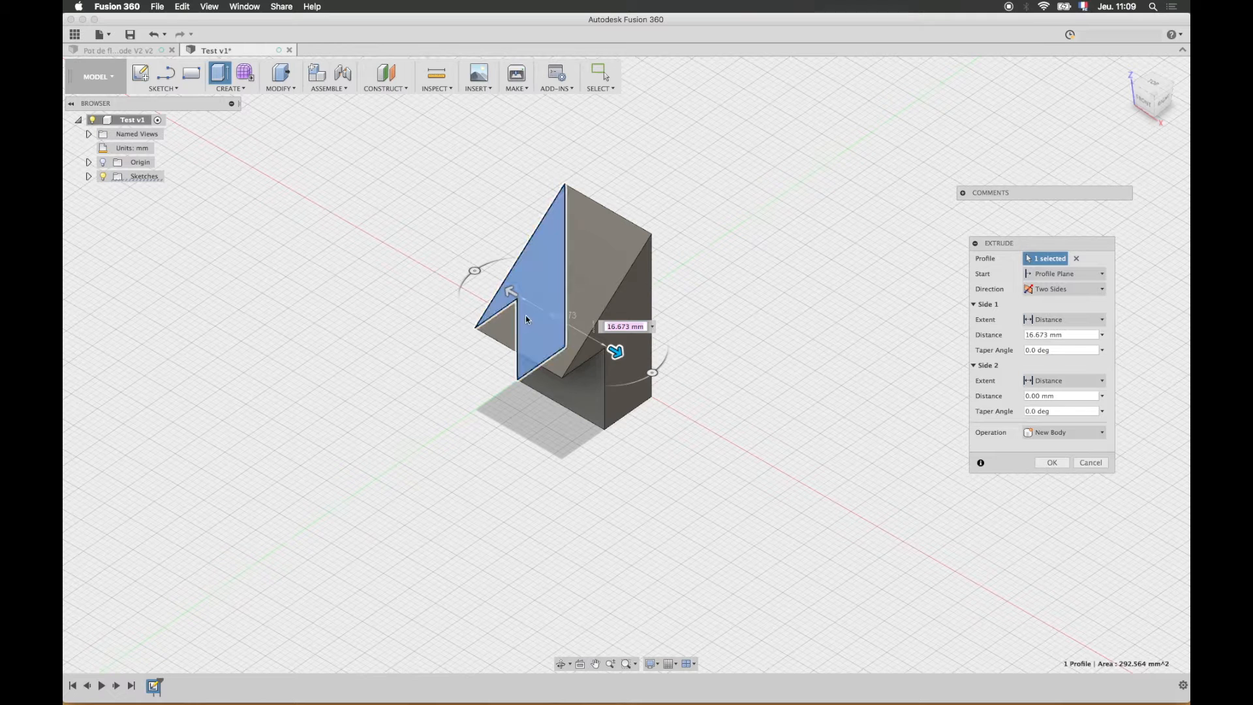
pyautogui.moveTo(502, 290); pyautogui.dragTo(468, 279)
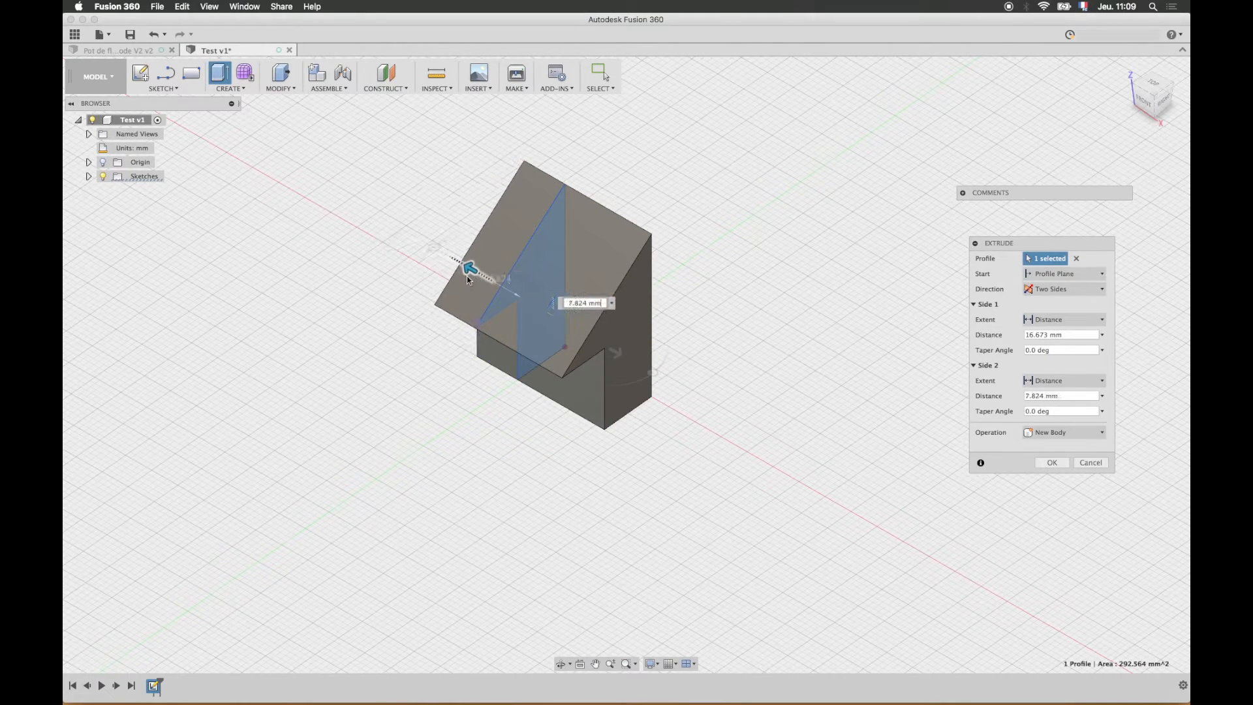
# Step: Make the extrusion symmetric about the profile plane, with a distance of about 17.5 mm to each side
pyautogui.click(1070, 289)
pyautogui.click(1055, 328)
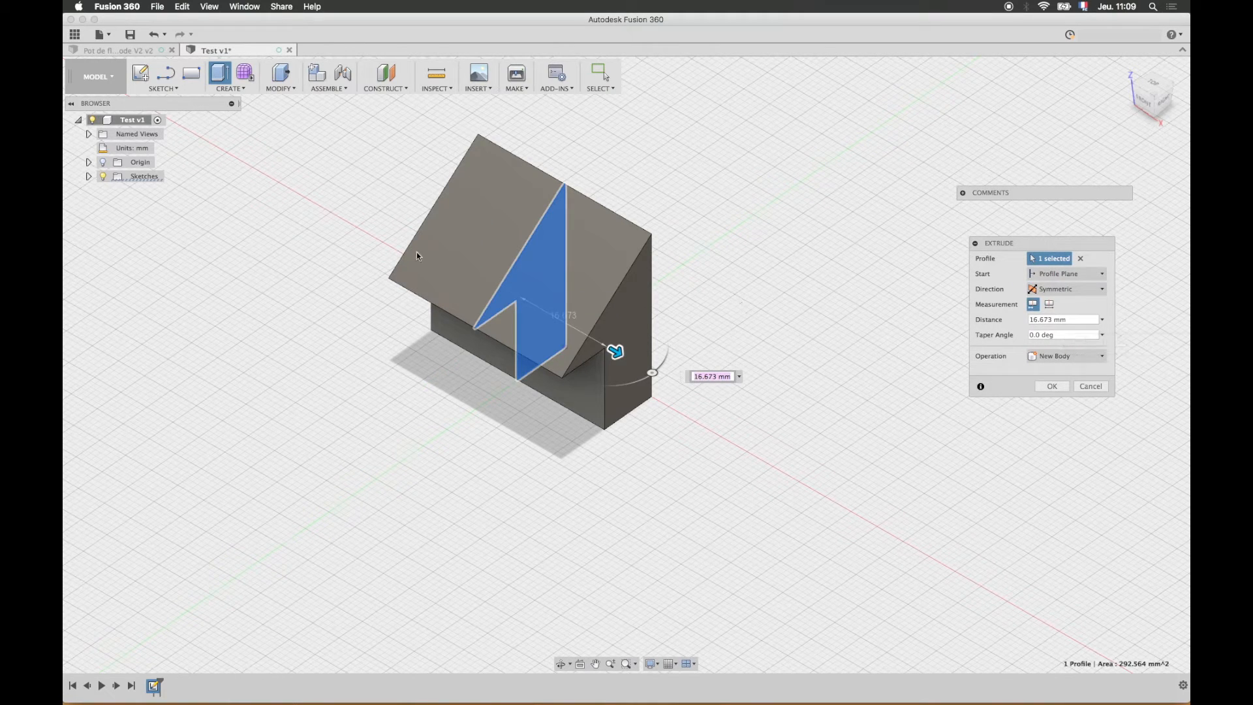
pyautogui.moveTo(615, 353)
pyautogui.mouseDown()
pyautogui.moveTo(569, 330)
pyautogui.moveTo(599, 345)
pyautogui.moveTo(579, 348)
pyautogui.moveTo(560, 319)
pyautogui.moveTo(616, 352)
pyautogui.mouseUp()
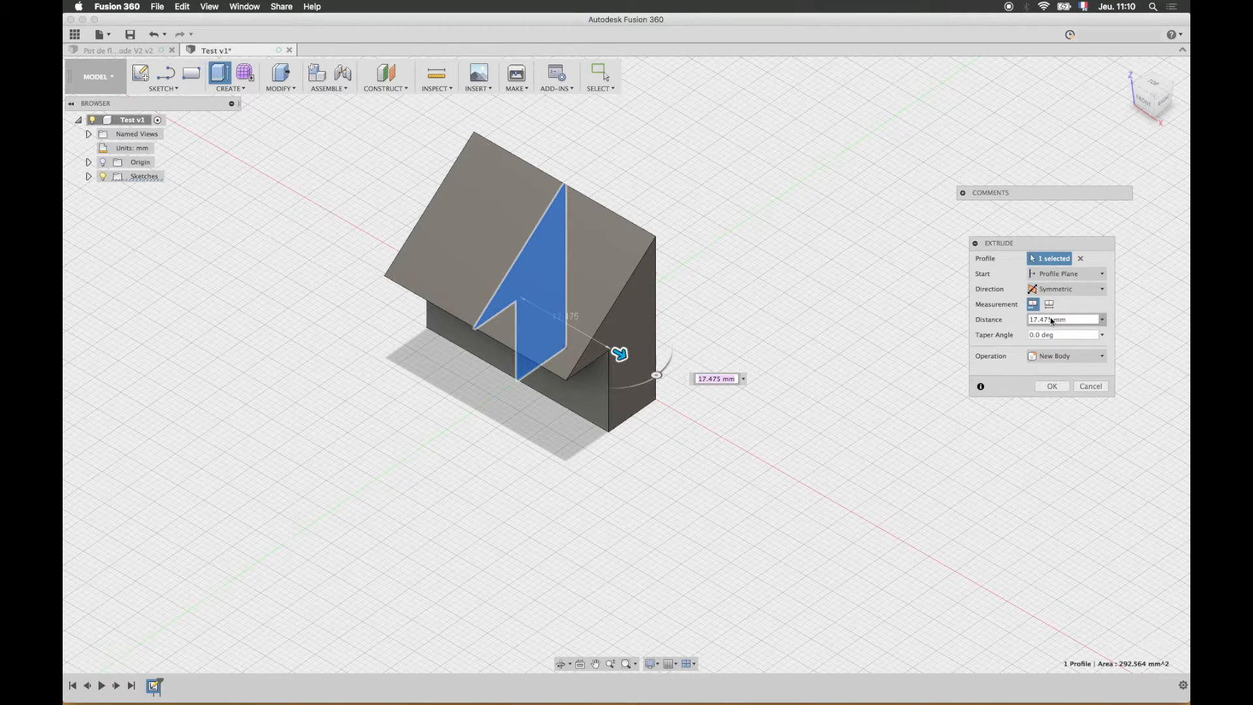
# Step: Set the extrusion's operation to Join and complete the extrusion
pyautogui.click(1071, 359)
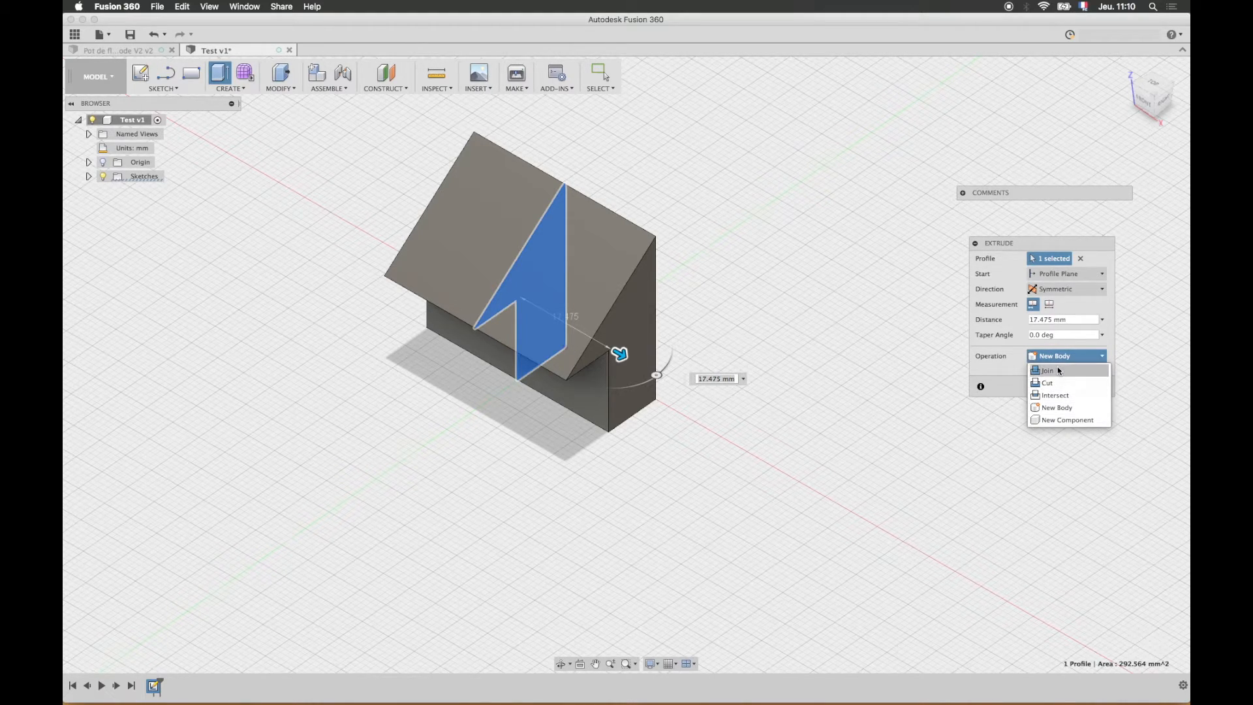
pyautogui.click(1053, 357)
pyautogui.click(1043, 355)
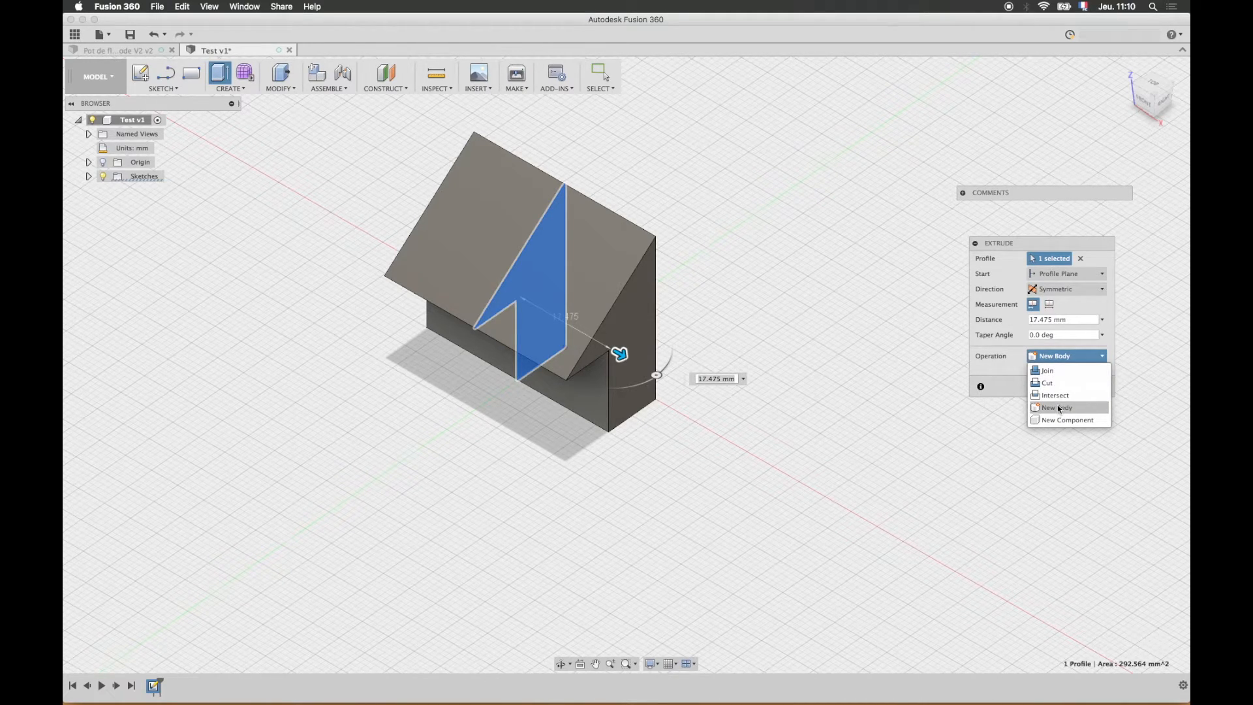
pyautogui.click(1057, 371)
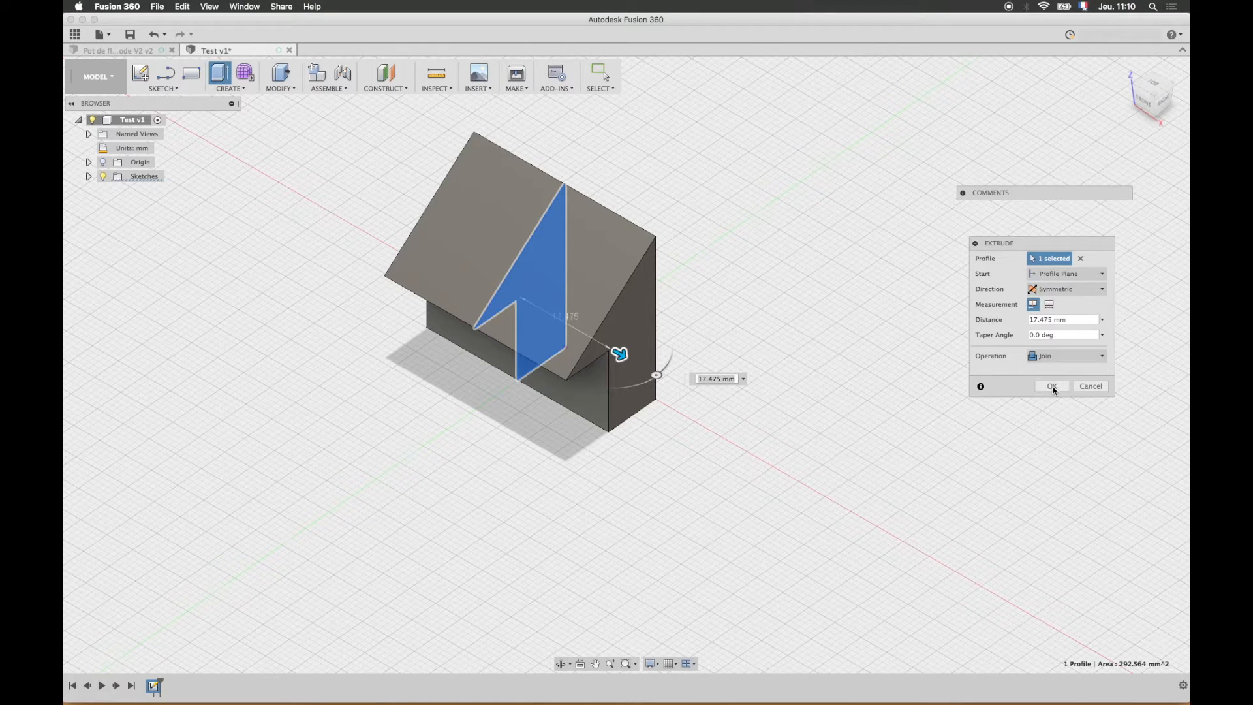
pyautogui.click(1051, 386)
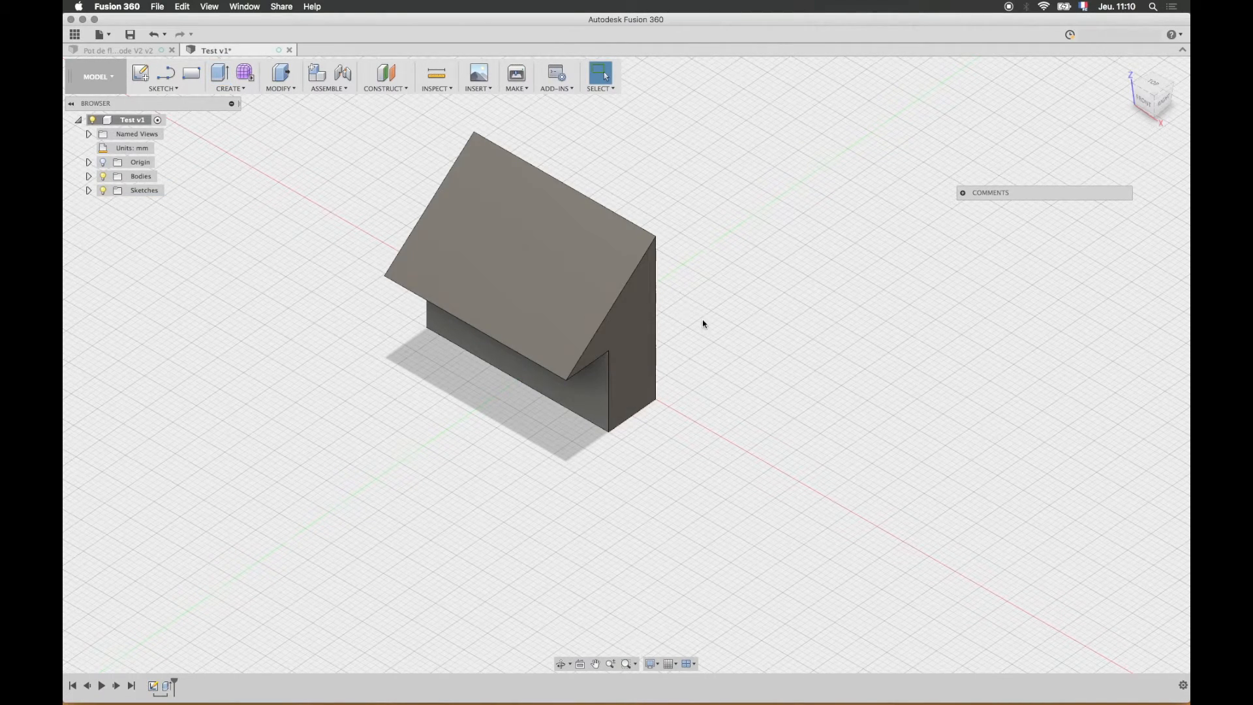
# Step: Start a Mirror with Bodies as the pattern type
pyautogui.keyDown('shift'); pyautogui.moveTo(783, 321); pyautogui.dragTo(672, 300, button='middle'); pyautogui.keyUp('shift')
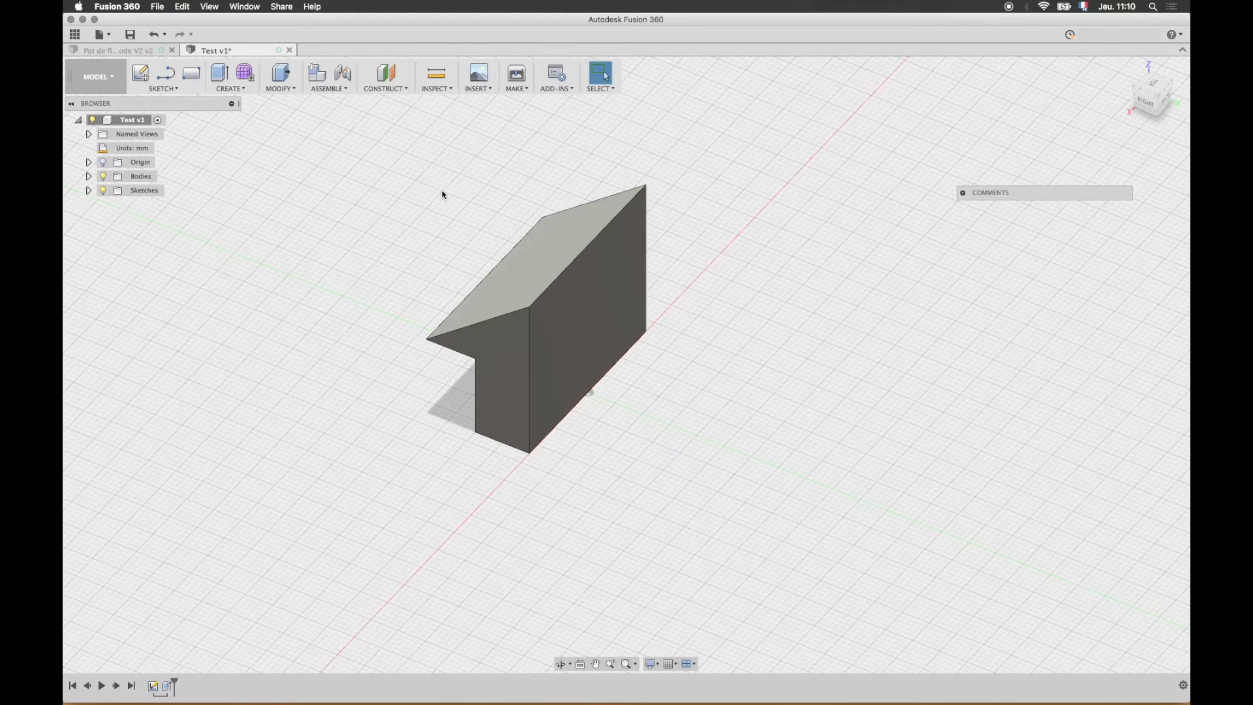
pyautogui.click(281, 90)
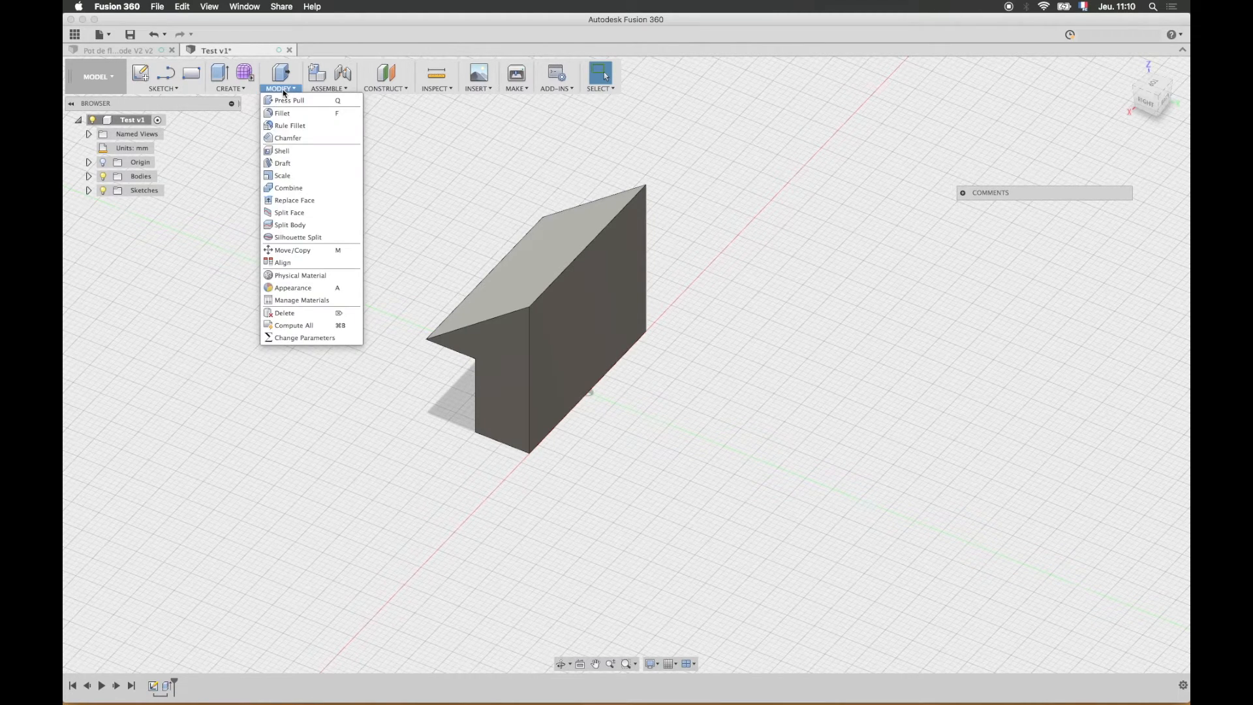
pyautogui.click(230, 89)
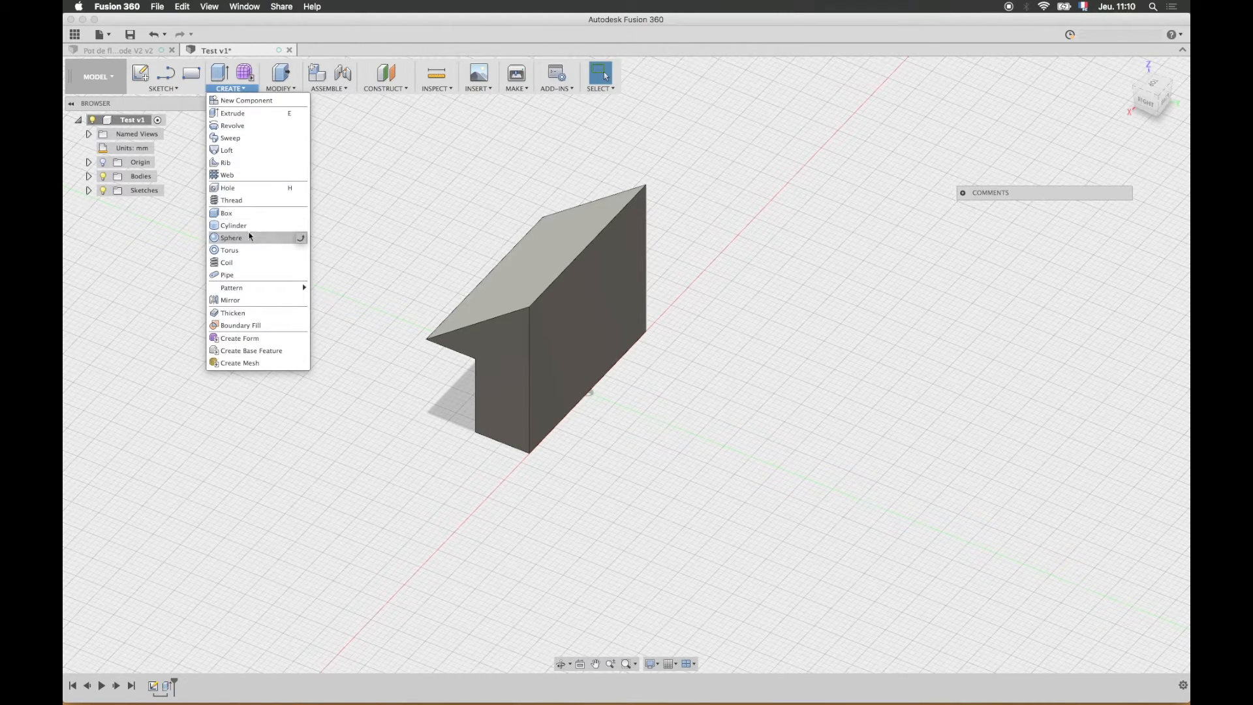
pyautogui.click(235, 300)
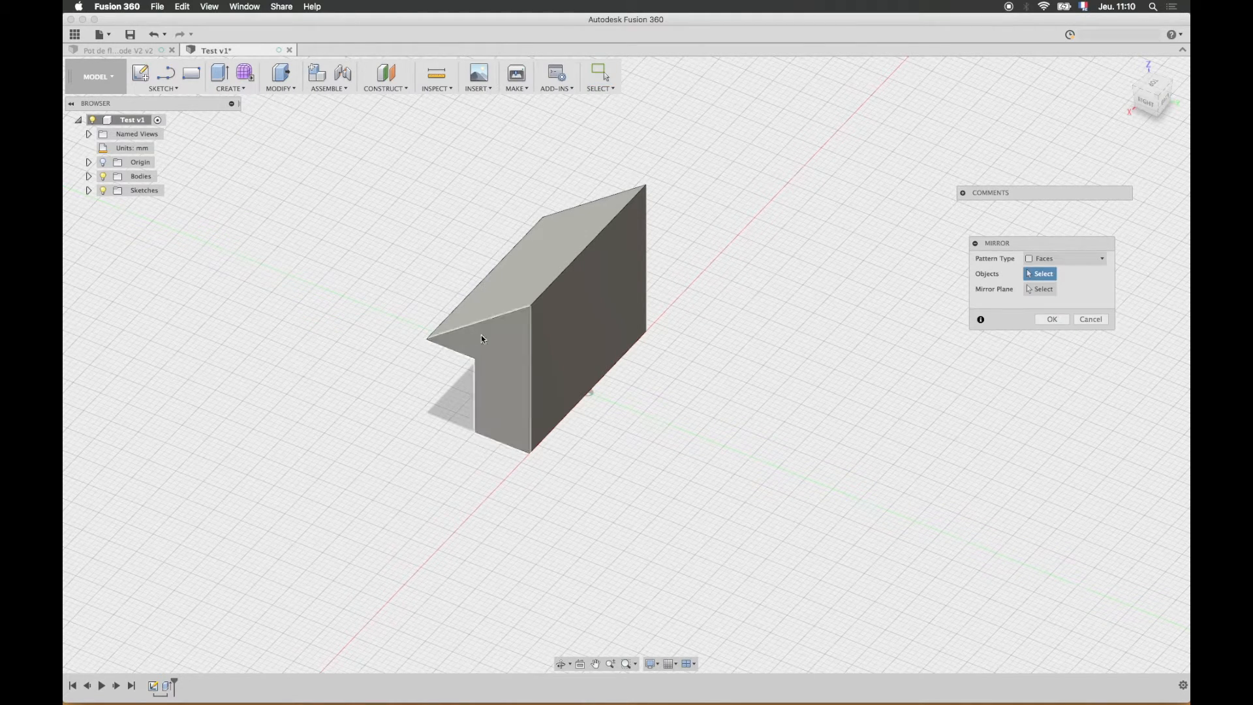
pyautogui.click(1070, 260)
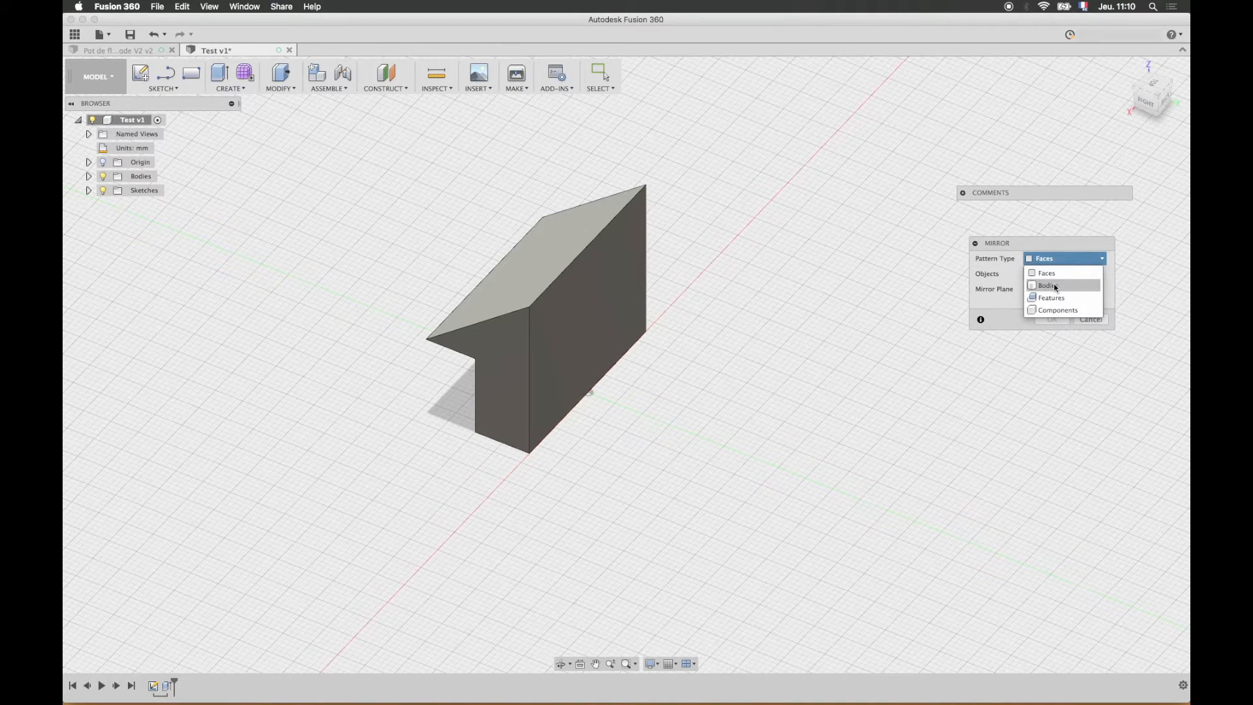
pyautogui.click(1055, 287)
# Step: Try the Faces pattern type with the sloping roof face, the end face and the flat back face as mirror objects
pyautogui.click(1101, 261)
pyautogui.click(1051, 260)
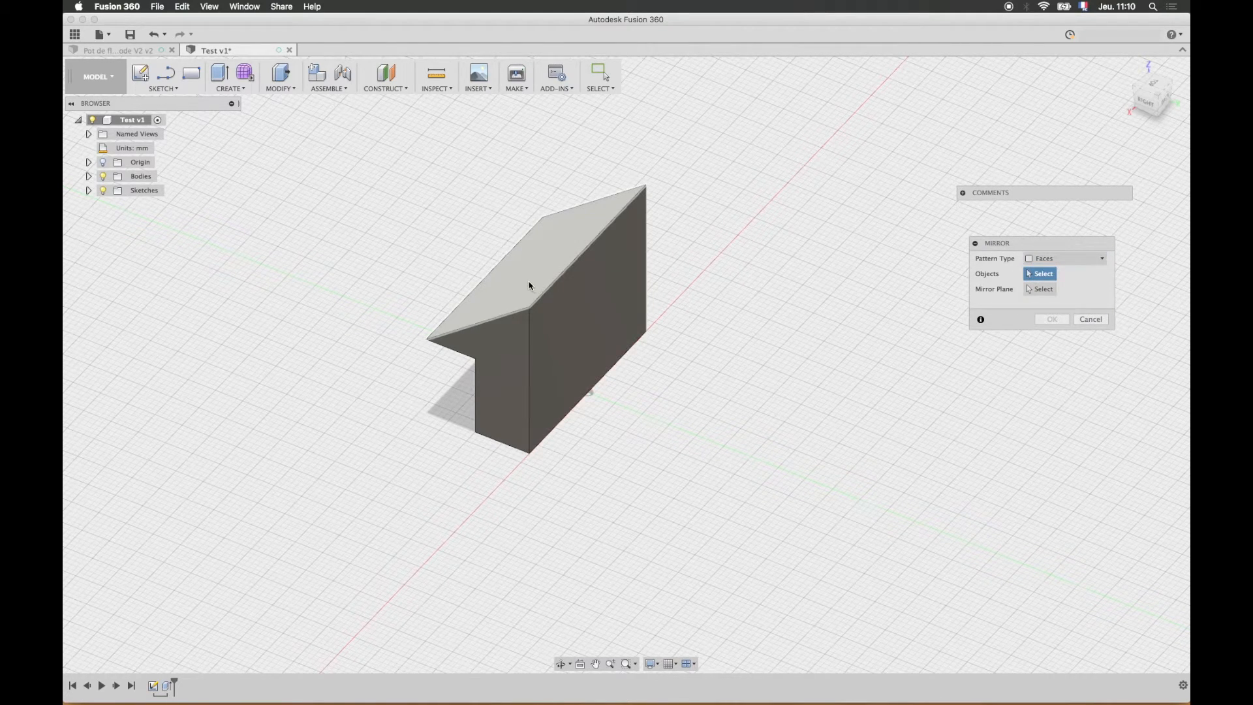
pyautogui.click(525, 281)
pyautogui.click(507, 322)
pyautogui.click(592, 319)
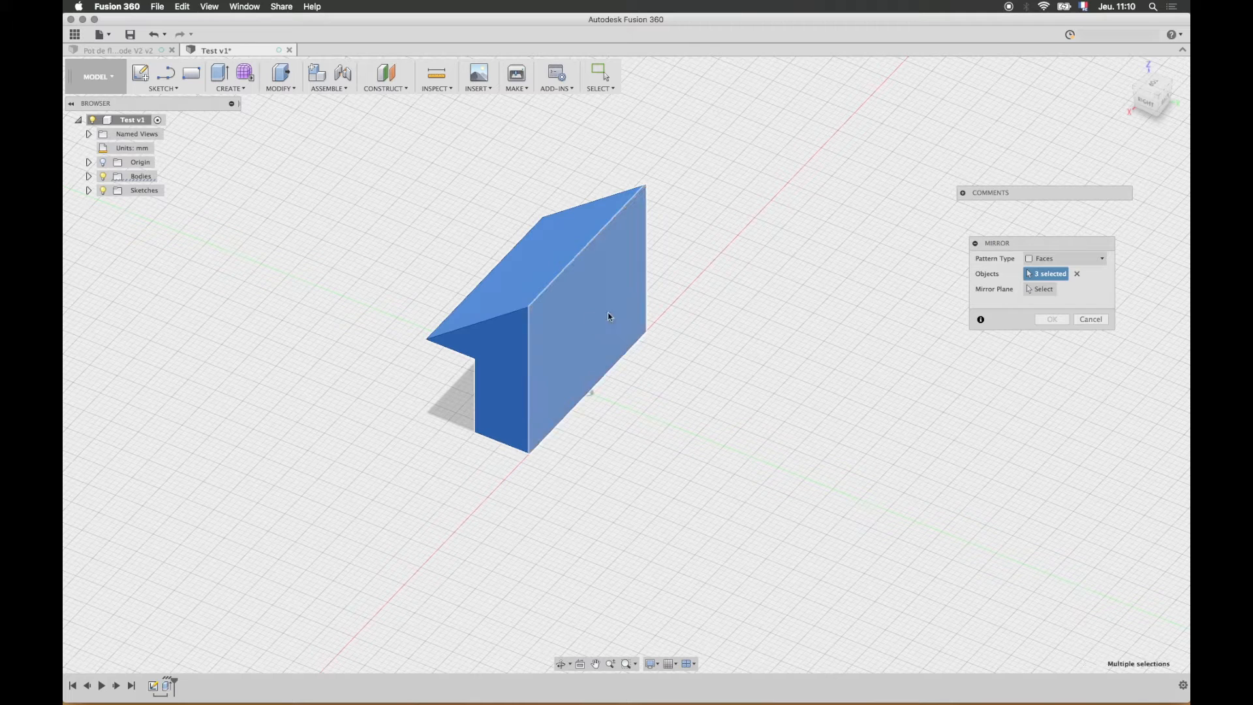
# Step: Mirror the whole body, using the Bodies pattern type, across the vertical origin plane along its flat back face
pyautogui.click(1101, 259)
pyautogui.click(1055, 287)
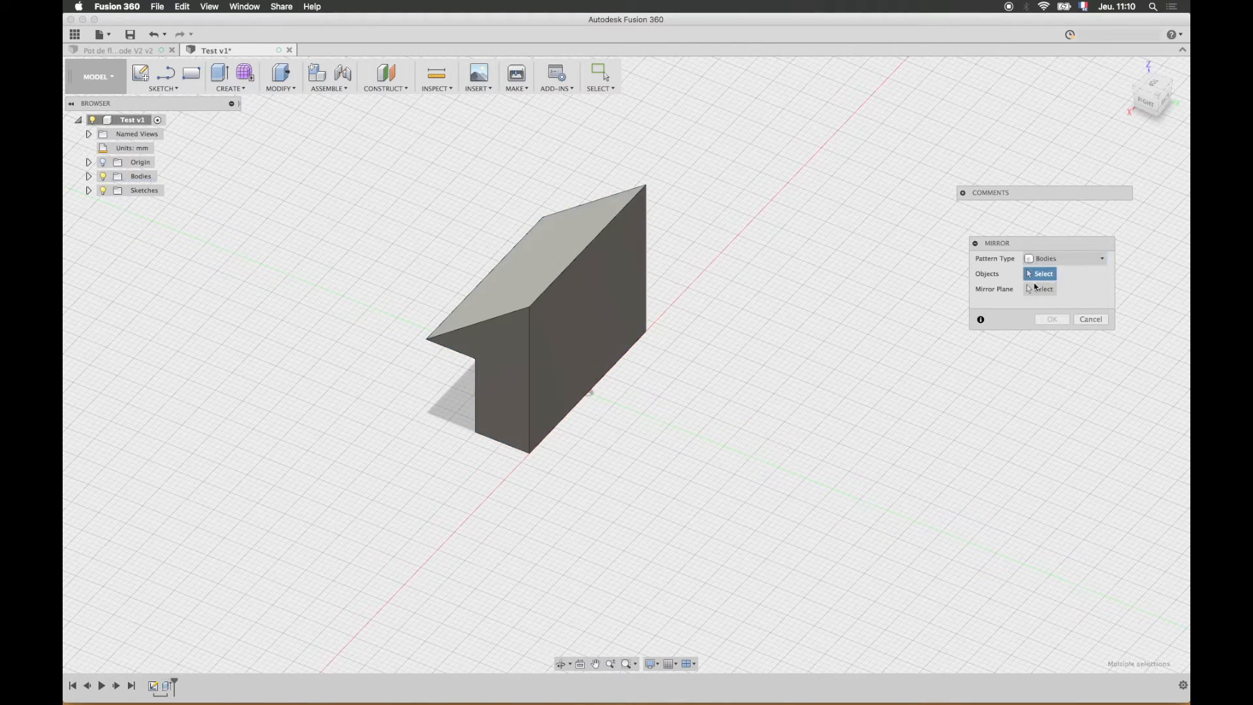
pyautogui.click(548, 280)
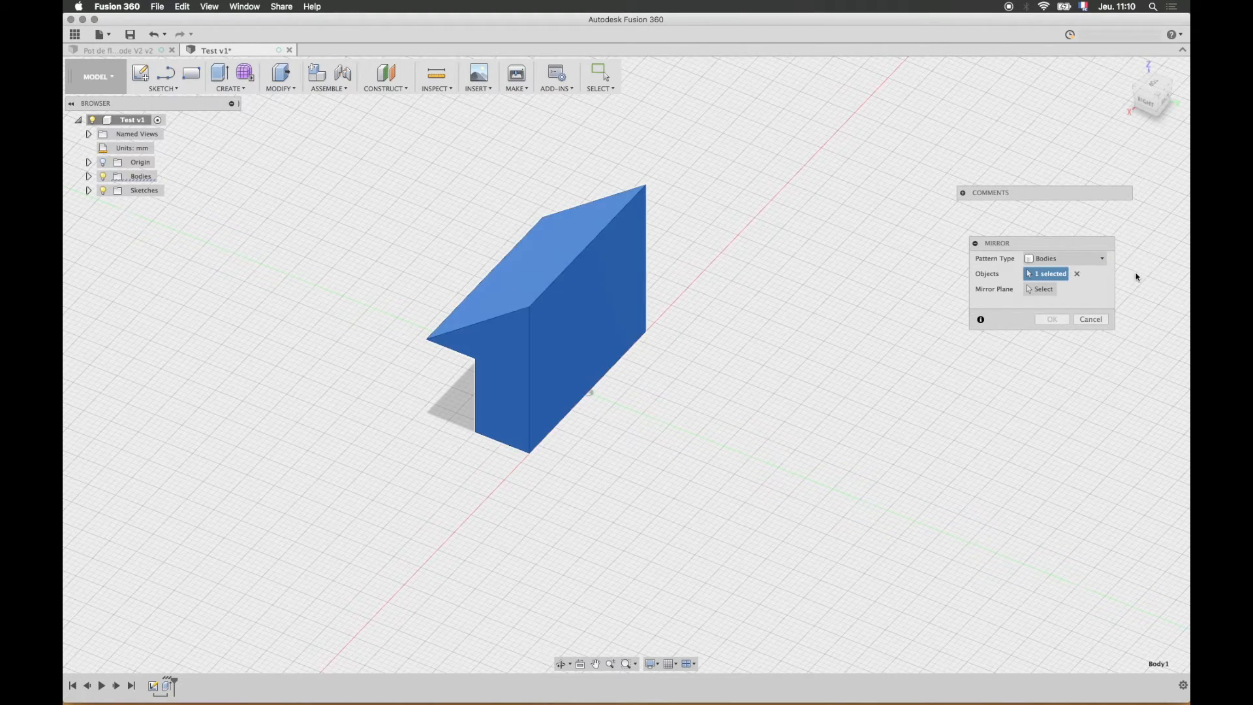
pyautogui.click(1052, 289)
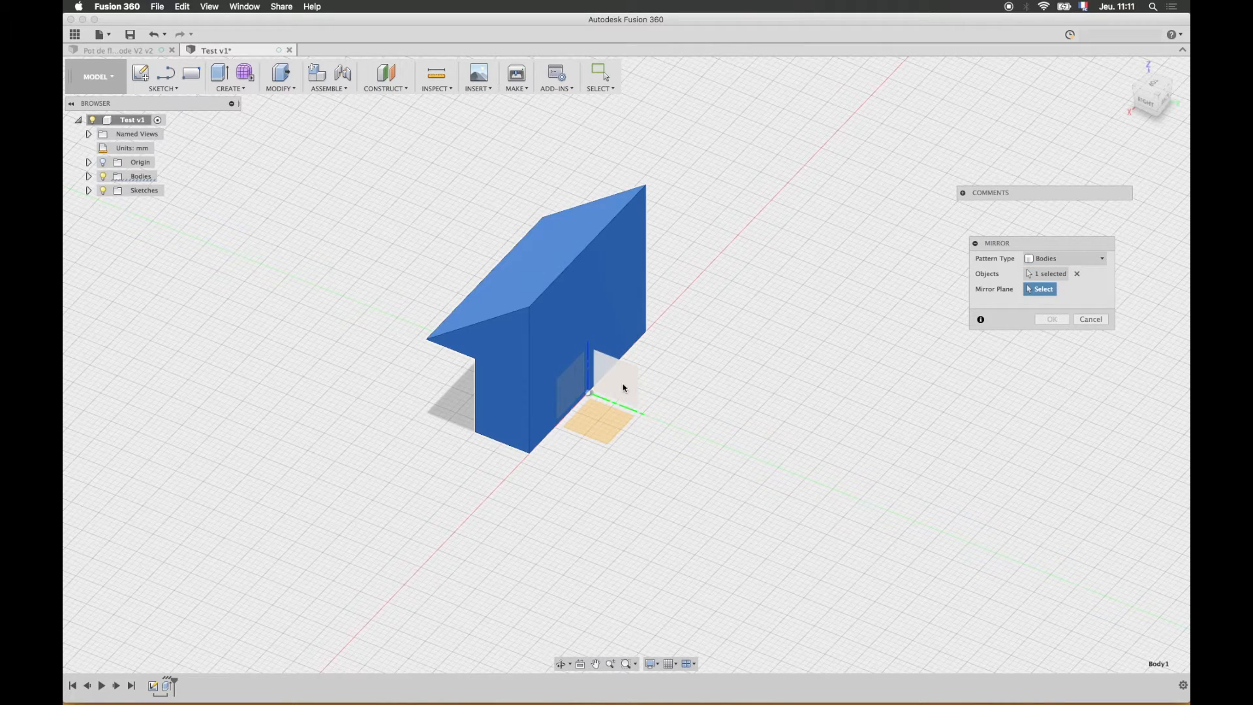
pyautogui.click(574, 385)
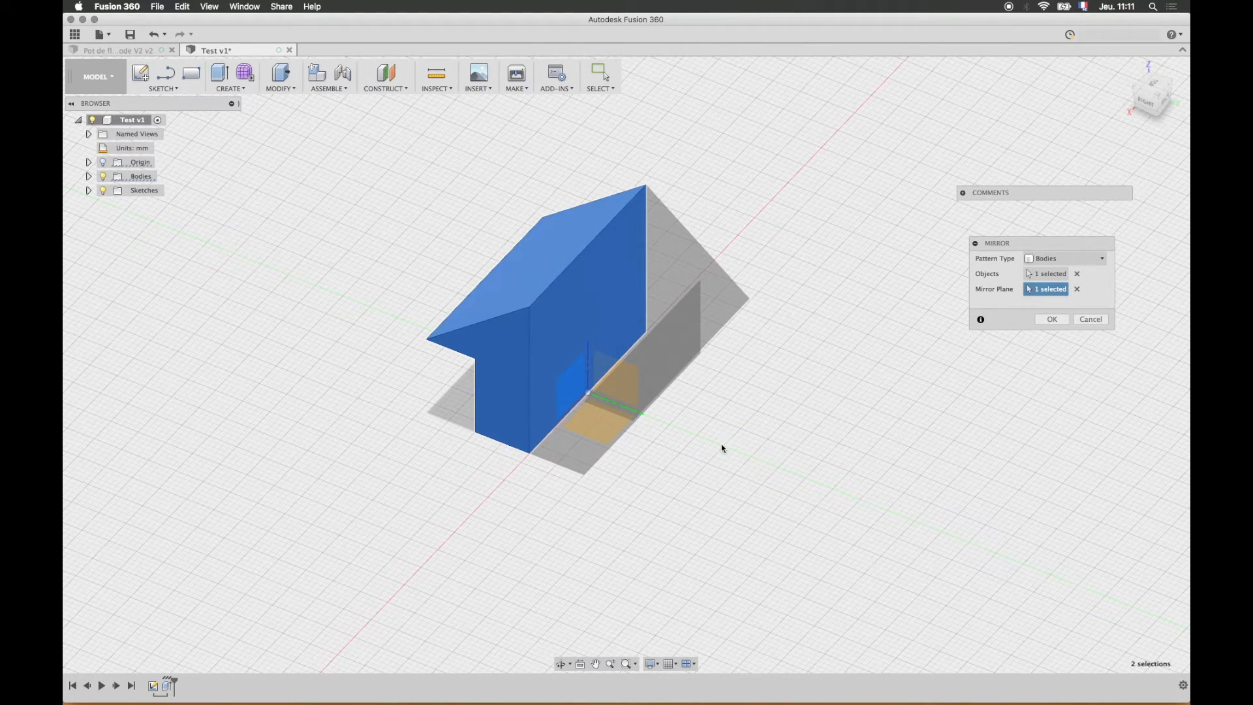
pyautogui.keyDown('shift'); pyautogui.moveTo(722, 449); pyautogui.dragTo(928, 417, button='middle'); pyautogui.keyUp('shift')
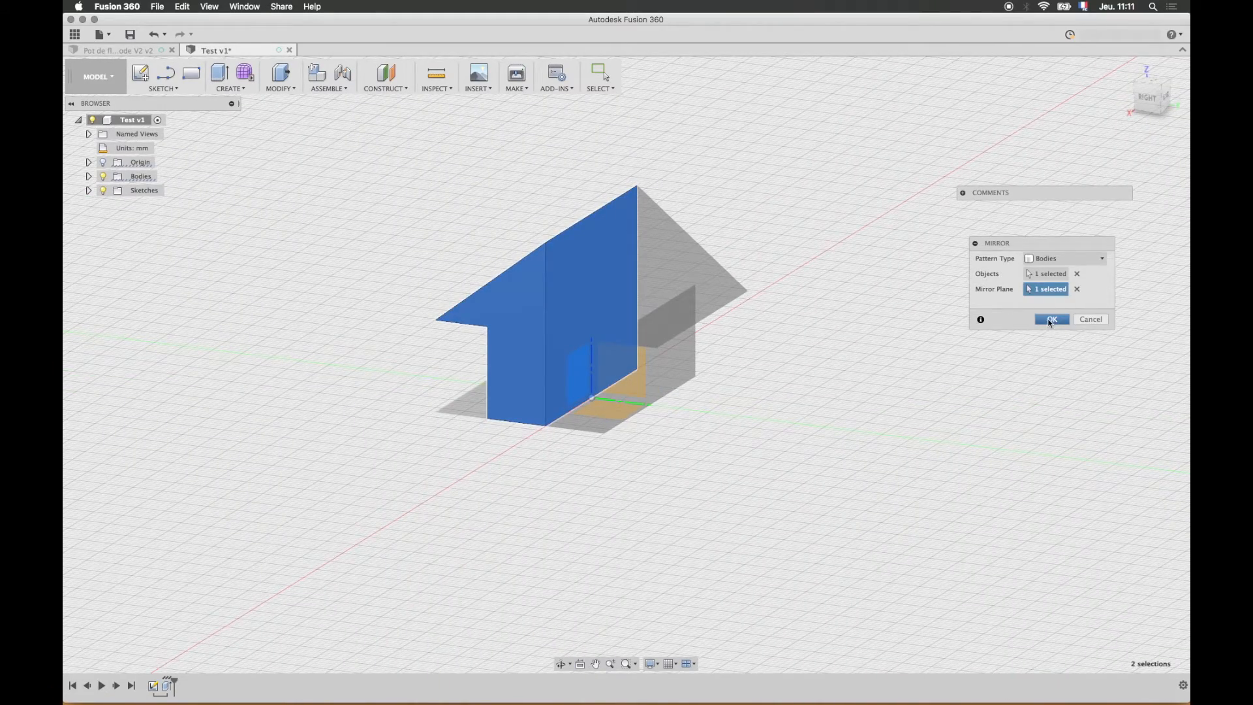
pyautogui.click(1050, 320)
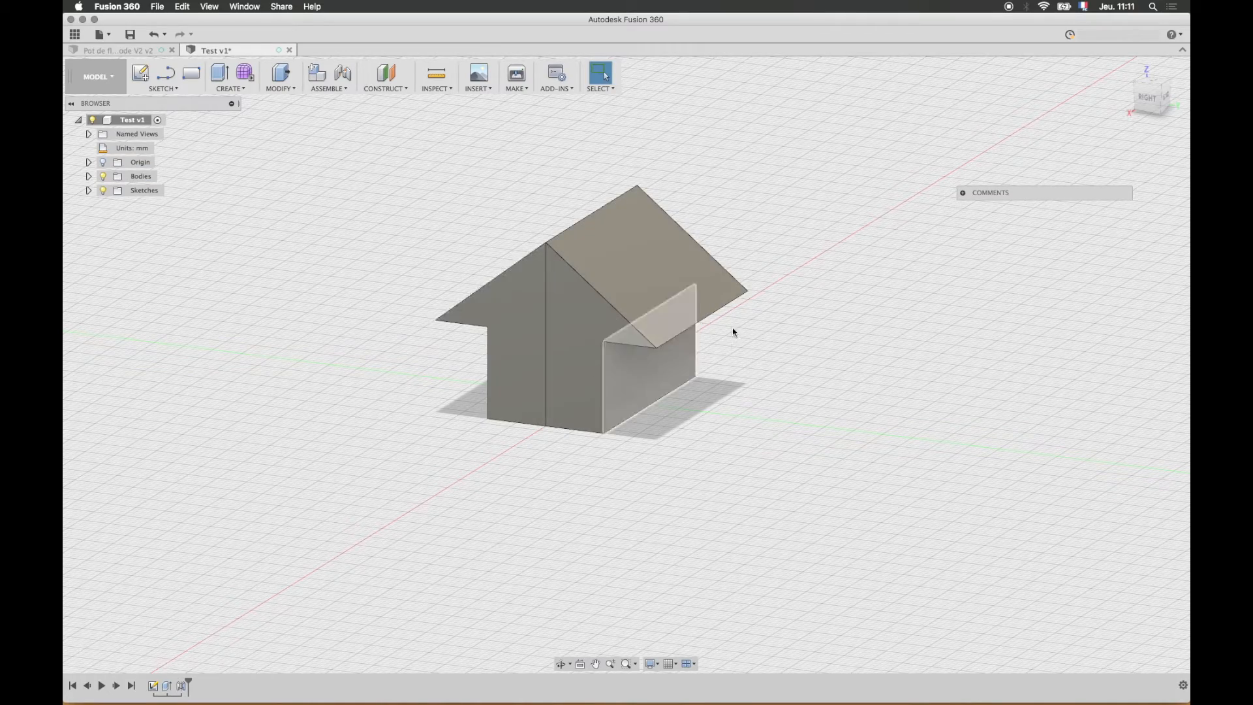
# Step: Start a Combine with the original half of the house as target body and the mirrored half as tool body
pyautogui.keyDown('shift'); pyautogui.moveTo(732, 327); pyautogui.dragTo(695, 418, button='middle'); pyautogui.keyUp('shift')
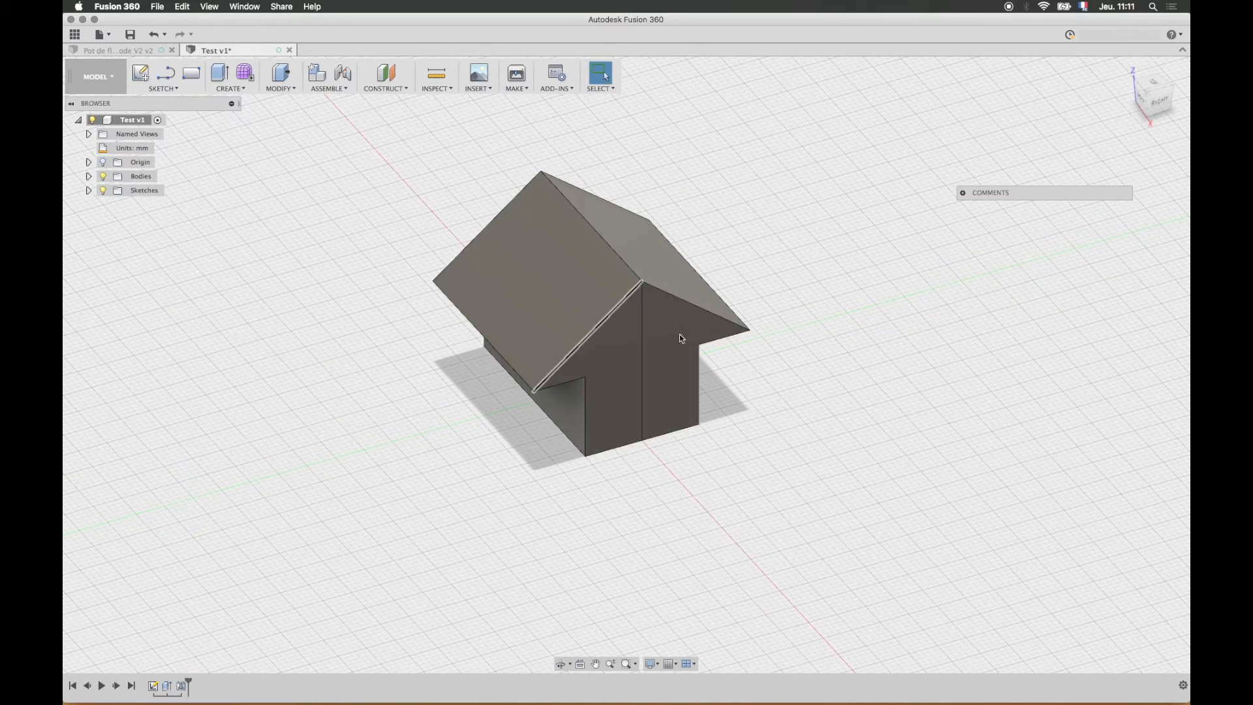
pyautogui.click(282, 89)
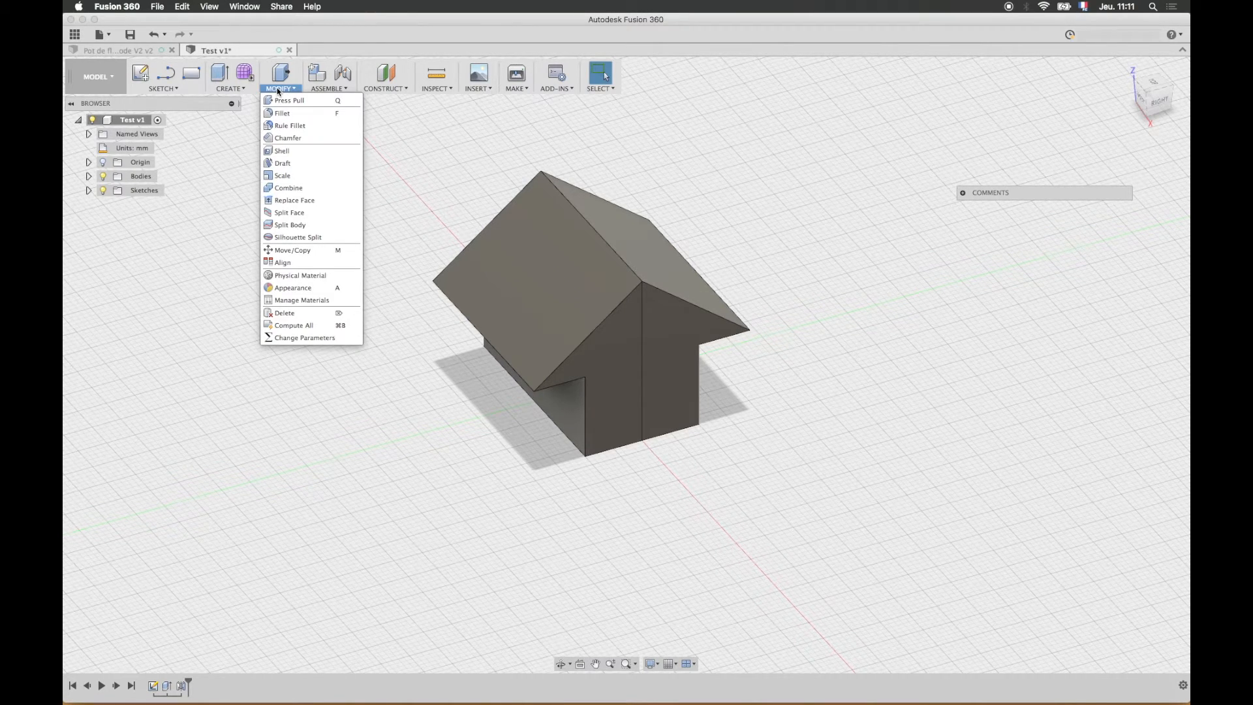
pyautogui.click(292, 187)
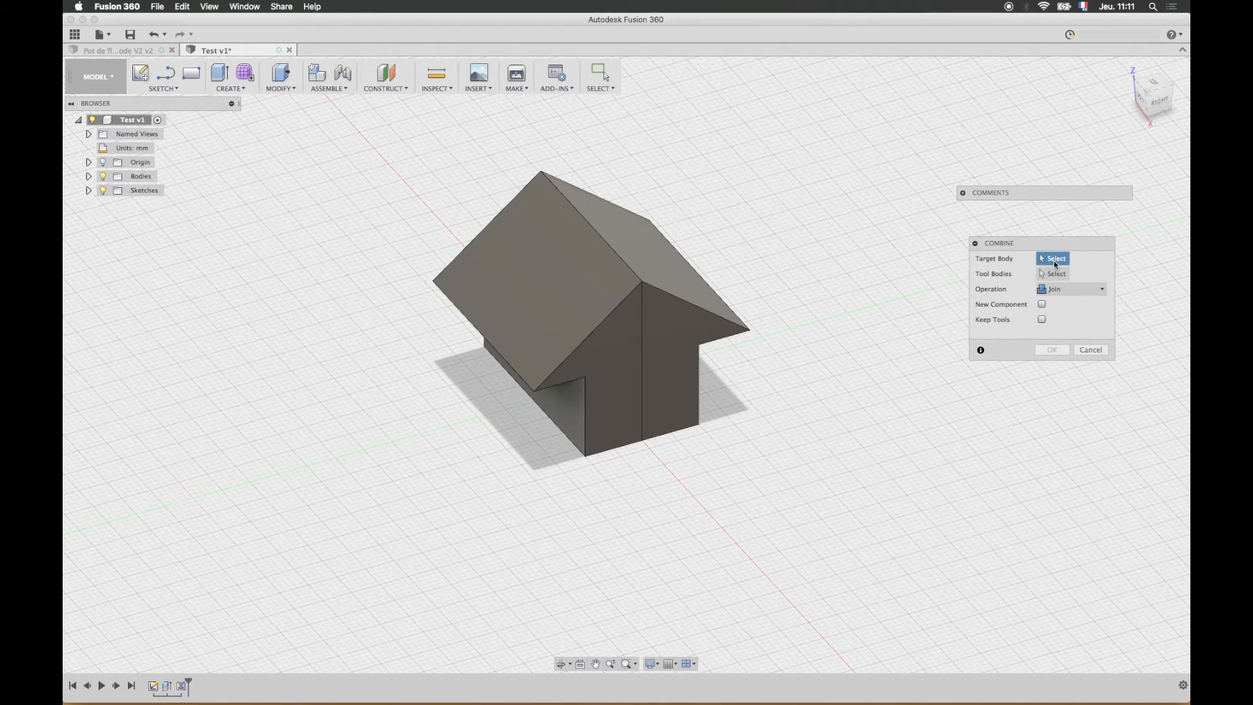
pyautogui.click(620, 316)
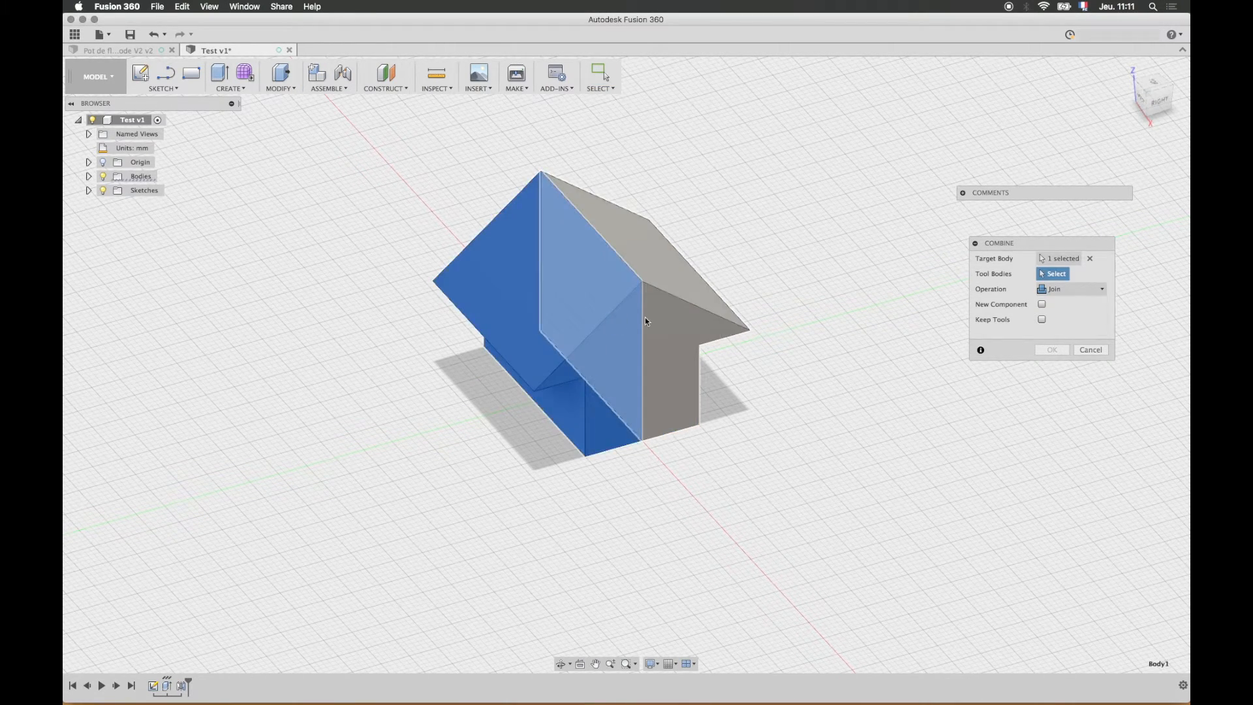
pyautogui.click(687, 323)
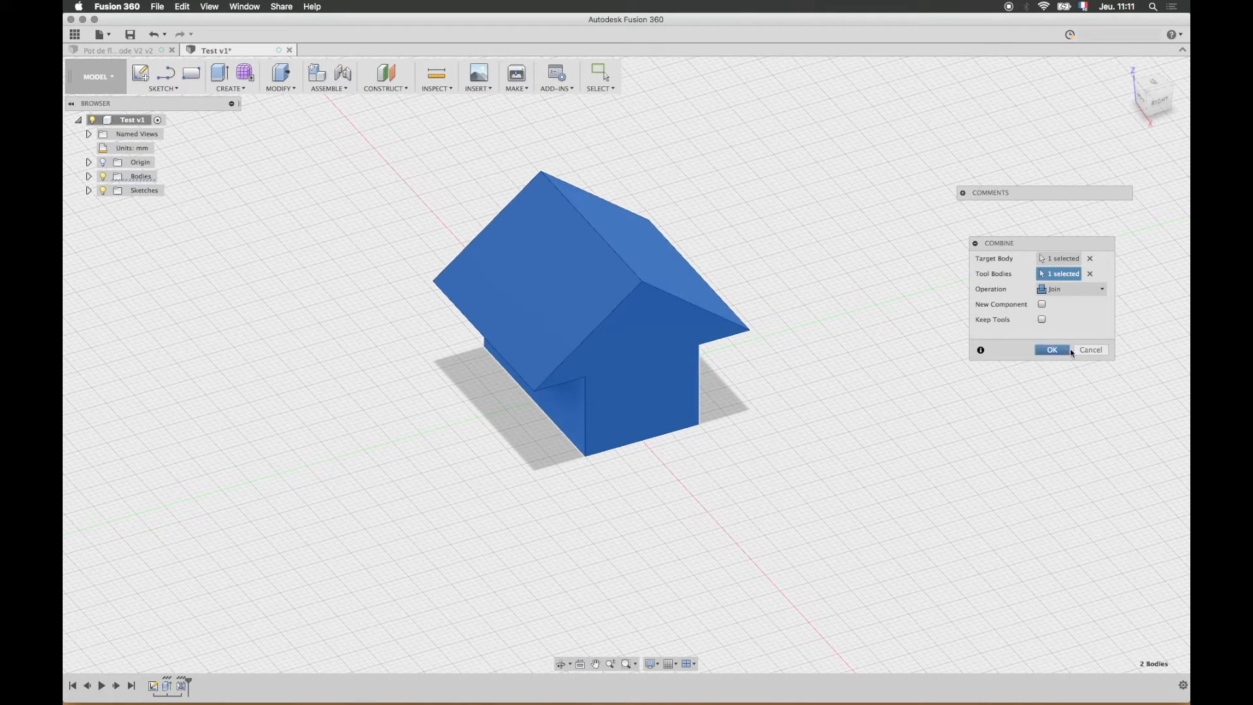
# Step: Try the Cut and Intersect operations on the two house halves
pyautogui.click(1069, 290)
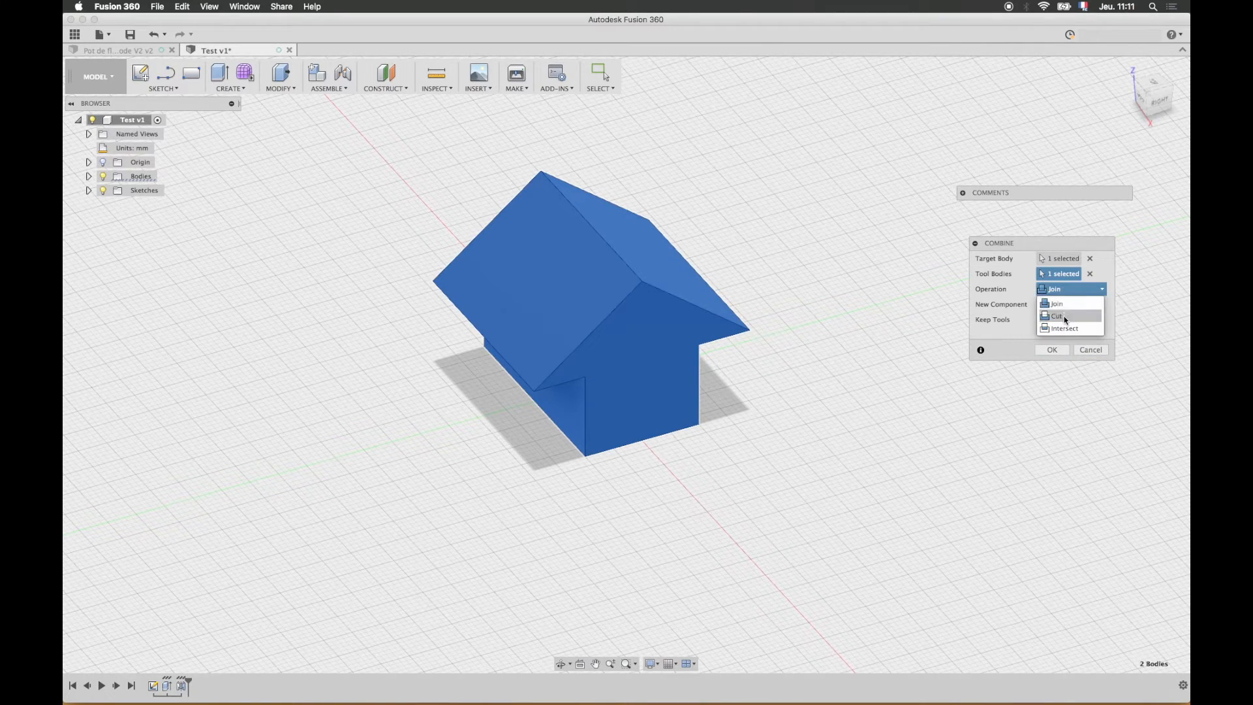
pyautogui.click(1066, 317)
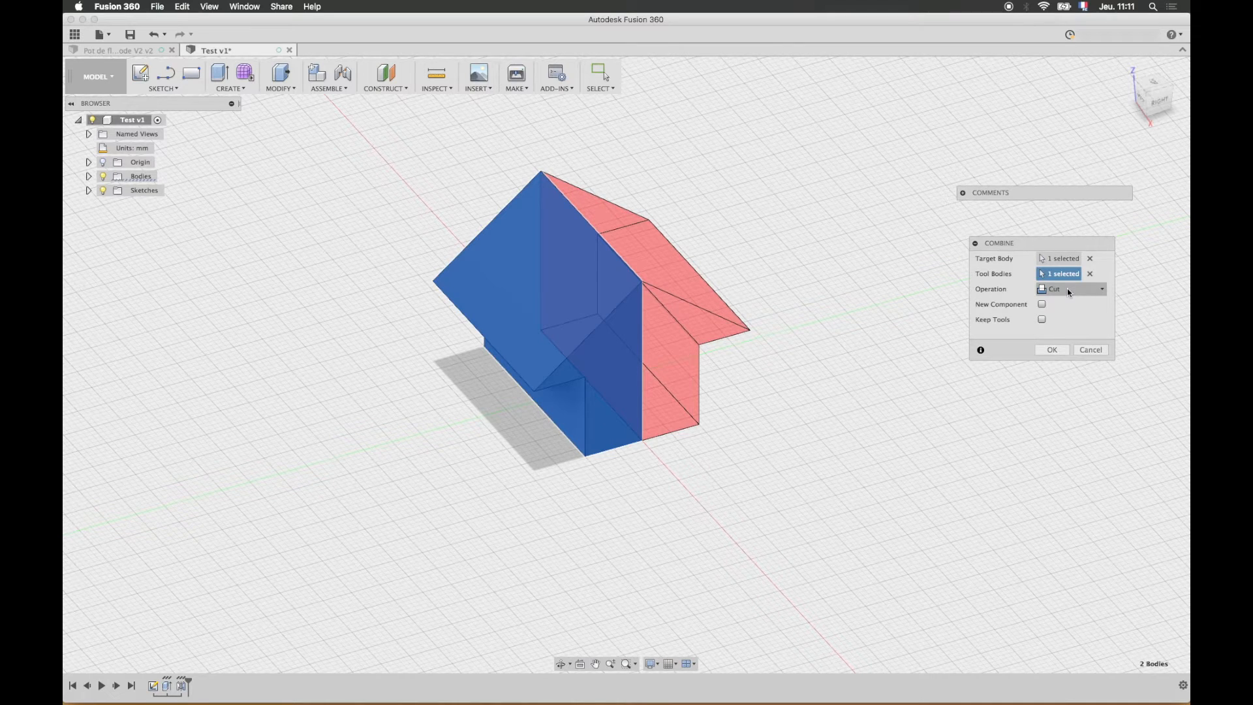
pyautogui.click(1067, 288)
pyautogui.click(1062, 328)
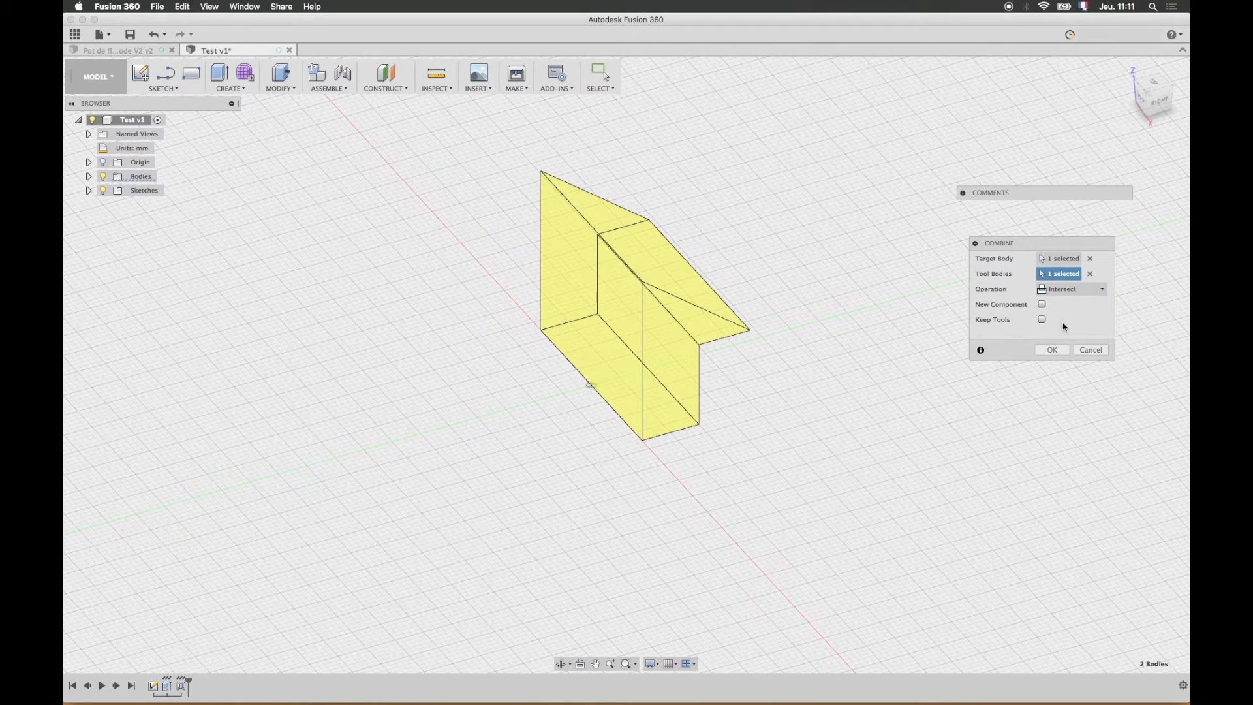
# Step: Join the two house halves into a single body without keeping the tool body
pyautogui.click(1064, 289)
pyautogui.click(1062, 306)
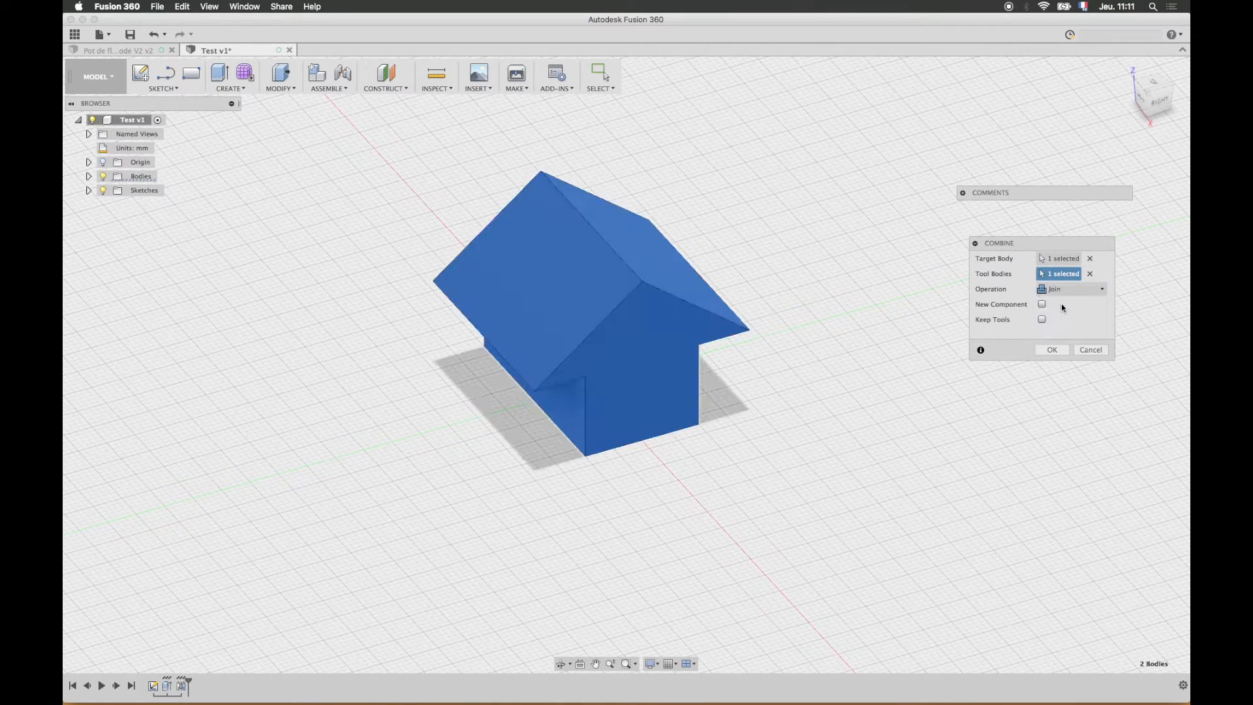
pyautogui.click(1053, 350)
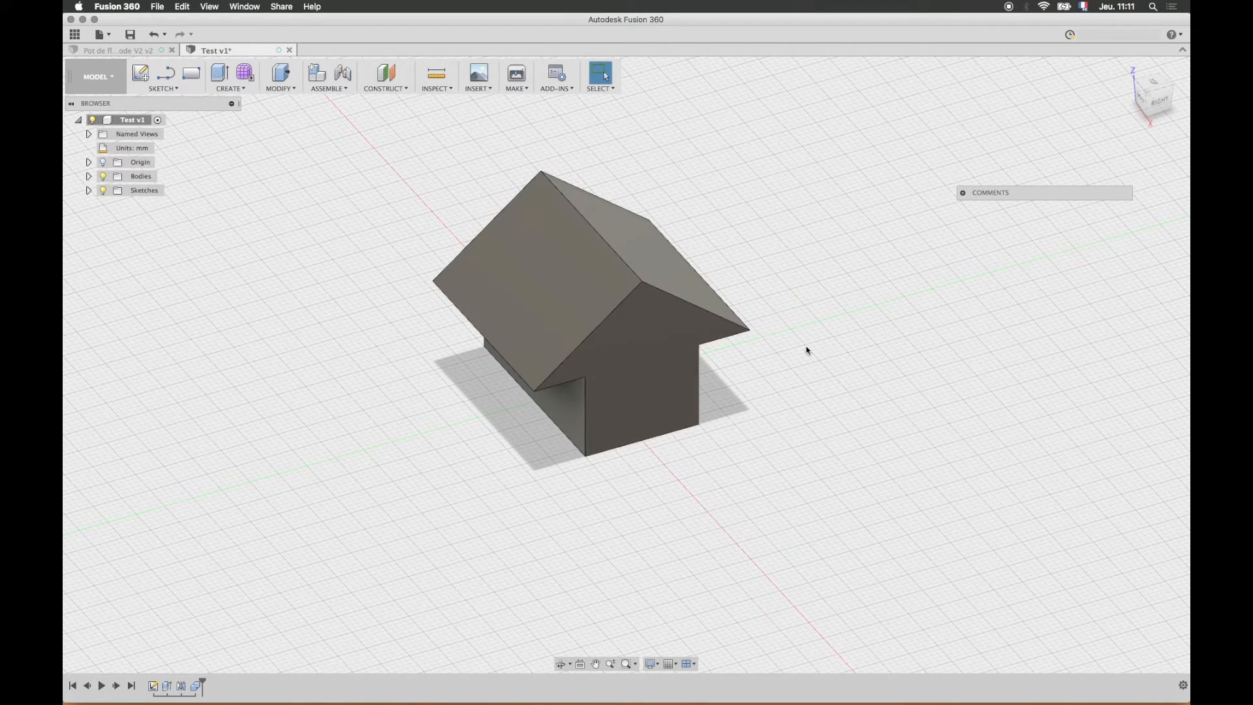
# Step: Review the modelling history by rolling the timeline back to just after the extrusion and forward to its end
pyautogui.moveTo(797, 356)
pyautogui.keyDown('shift'); pyautogui.mouseDown(button='middle')
pyautogui.moveTo(754, 343)
pyautogui.moveTo(747, 316)
pyautogui.moveTo(764, 338)
pyautogui.moveTo(801, 348)
pyautogui.moveTo(783, 352)
pyautogui.mouseUp(button='middle'); pyautogui.keyUp('shift')
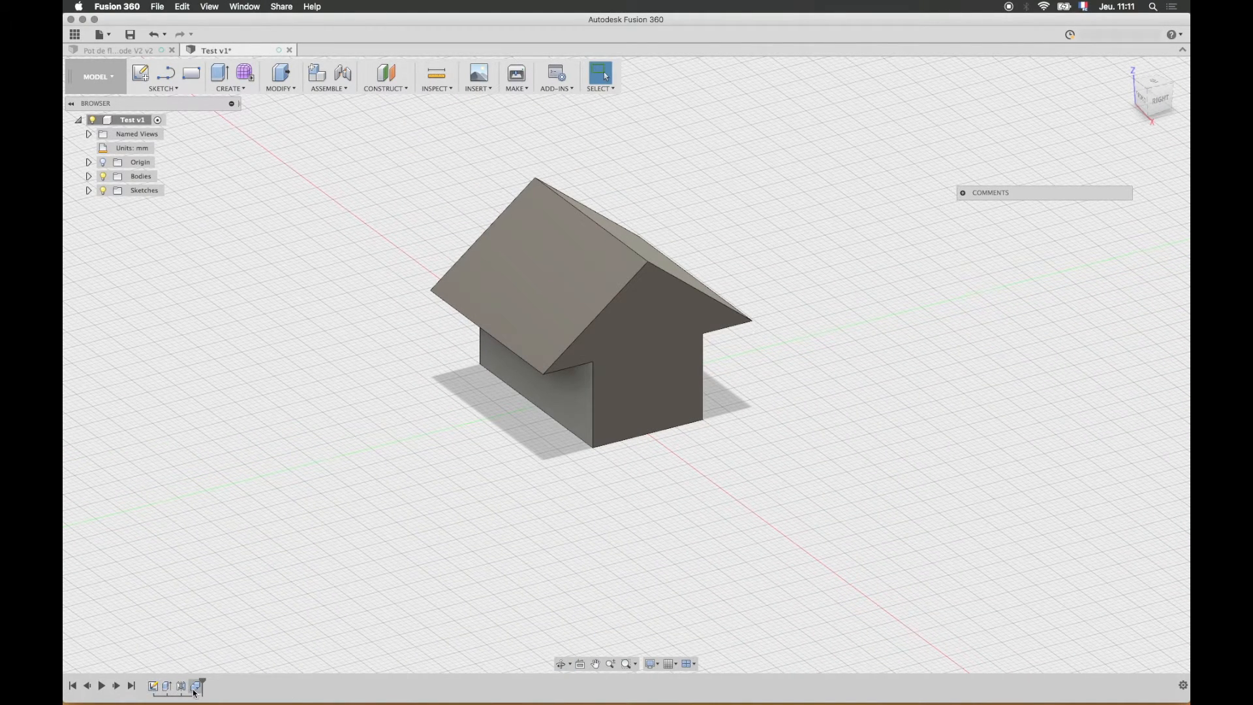
pyautogui.moveTo(193, 681); pyautogui.dragTo(184, 680)
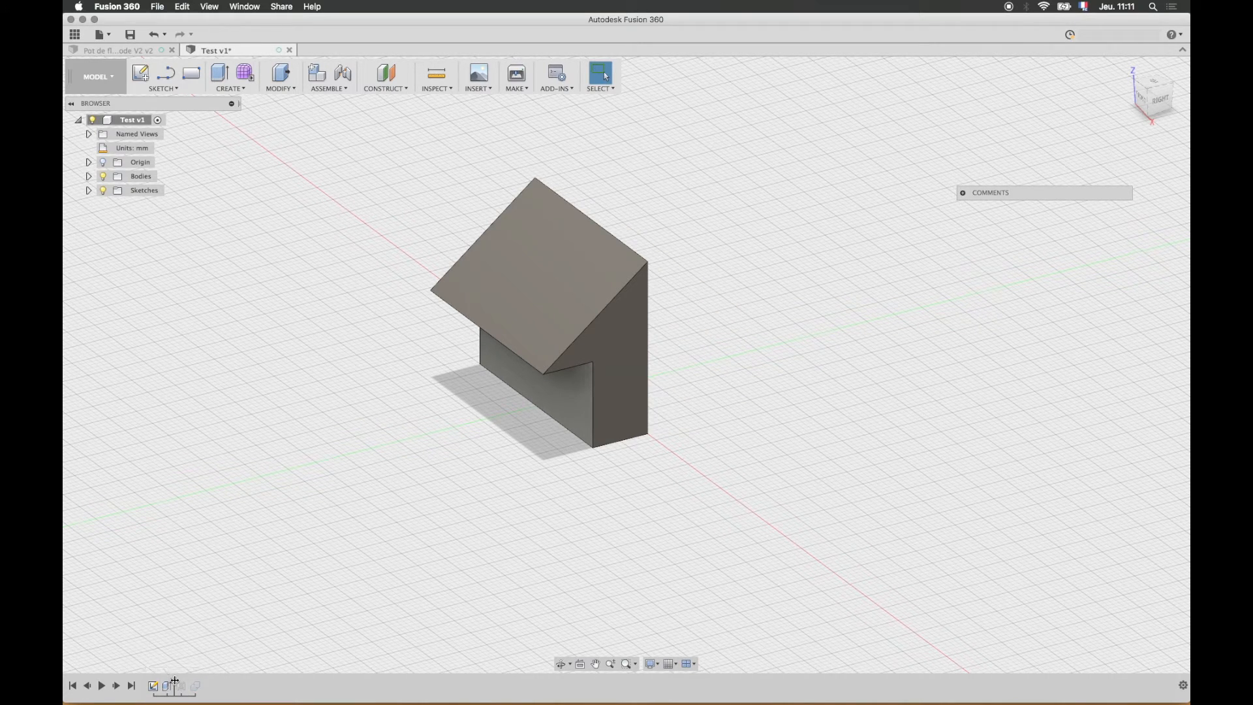
pyautogui.moveTo(166, 681); pyautogui.dragTo(202, 681)
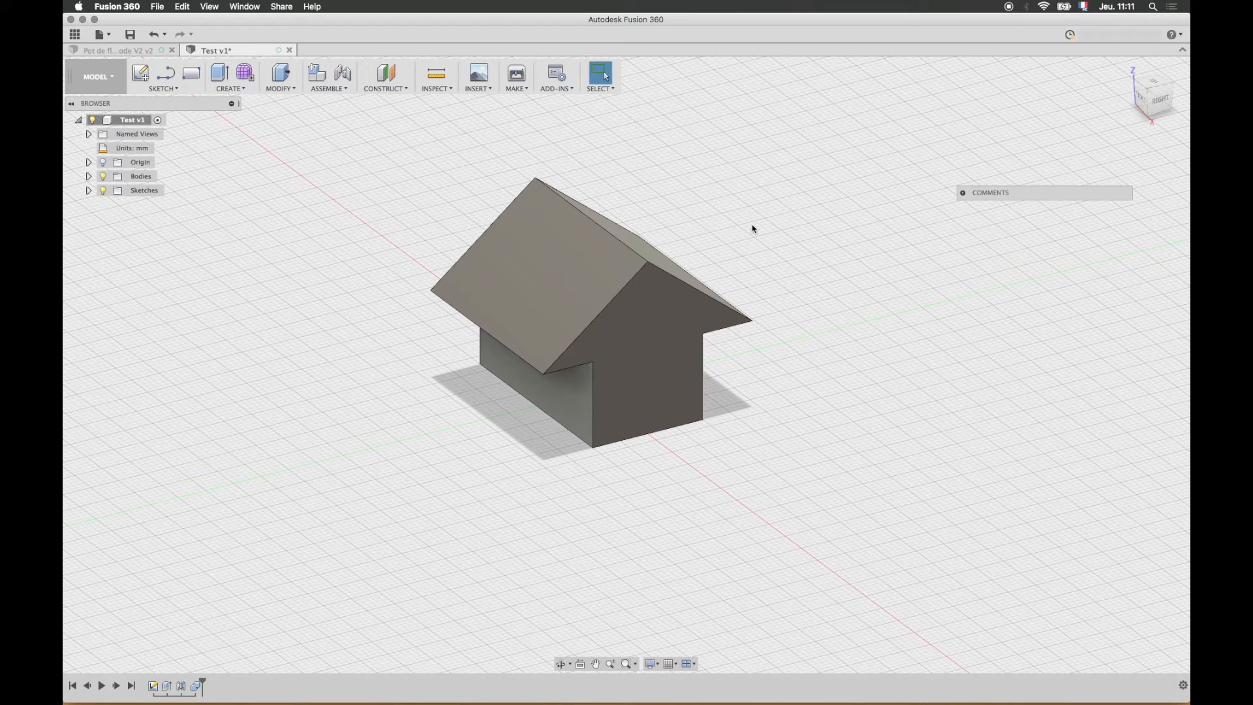
# Step: Try undoing the modelling operations back to the sketch and redoing them up to the mirrored body
pyautogui.press('super+z')
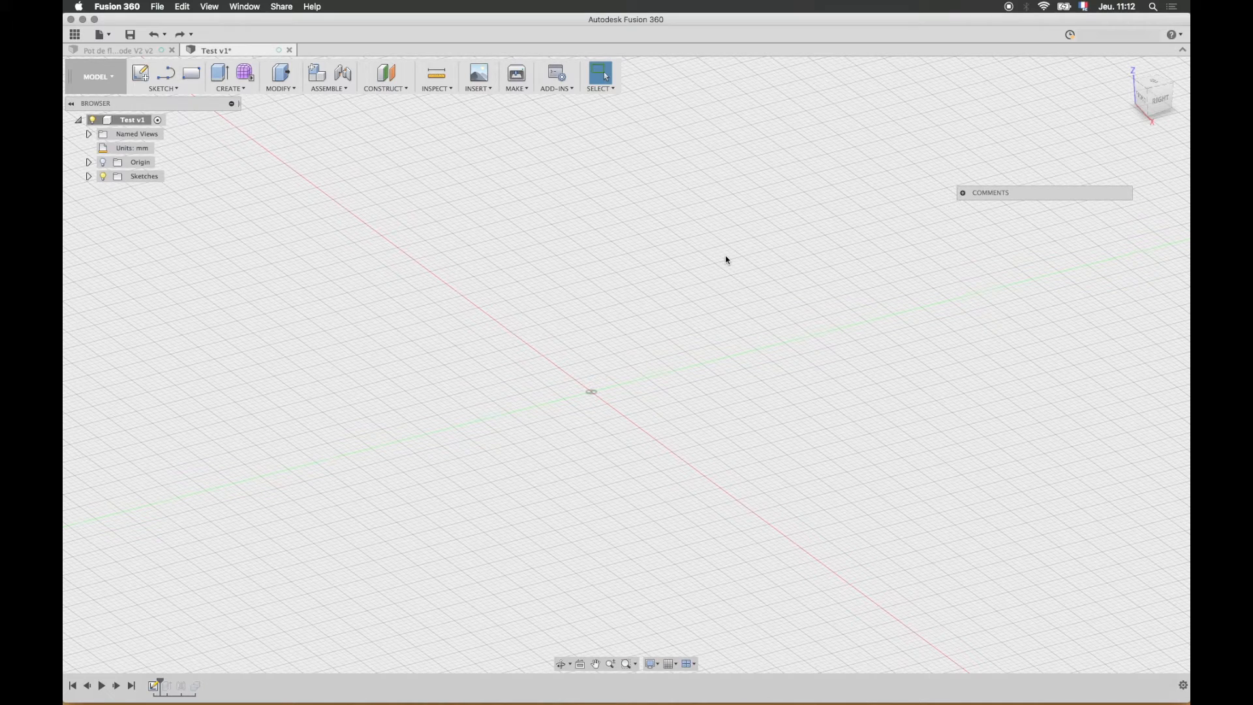
pyautogui.press('super+y')
pyautogui.press('super+y')
pyautogui.press('super+y')
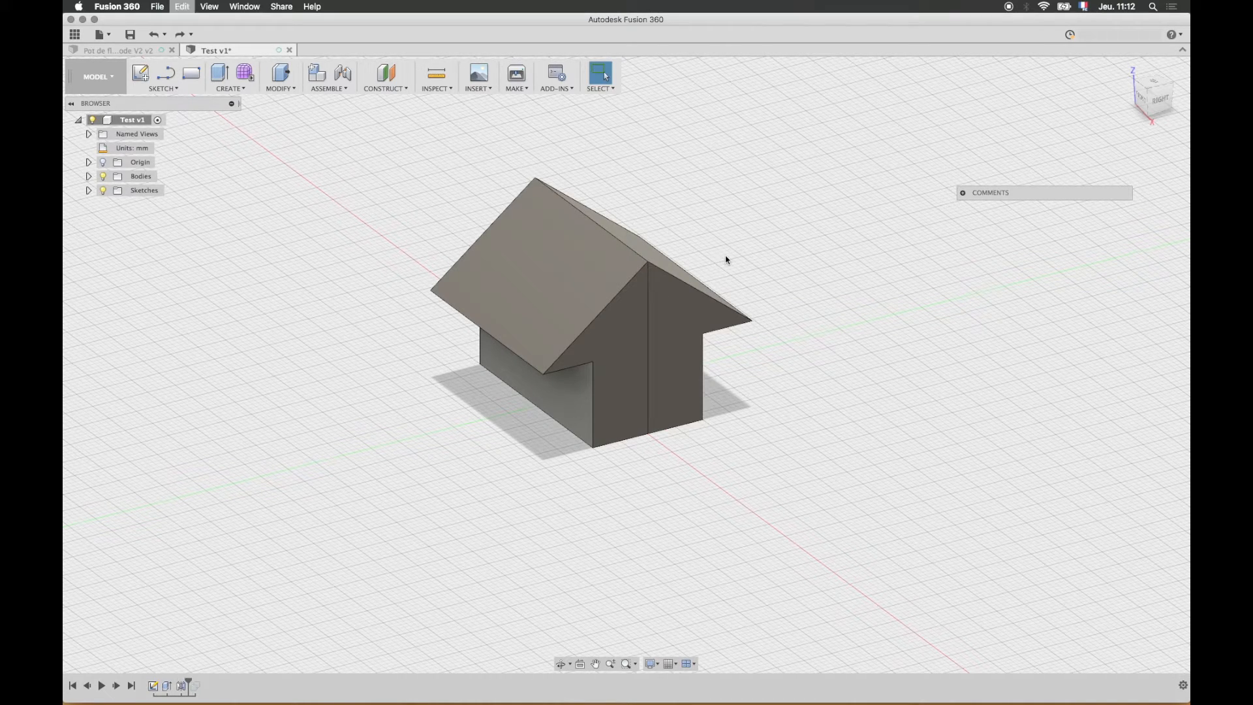
# Step: Undo the mirror and the extrusion, going back to the open profile sketch
pyautogui.press('super+z')
pyautogui.press('super+z')
pyautogui.press('super+z')
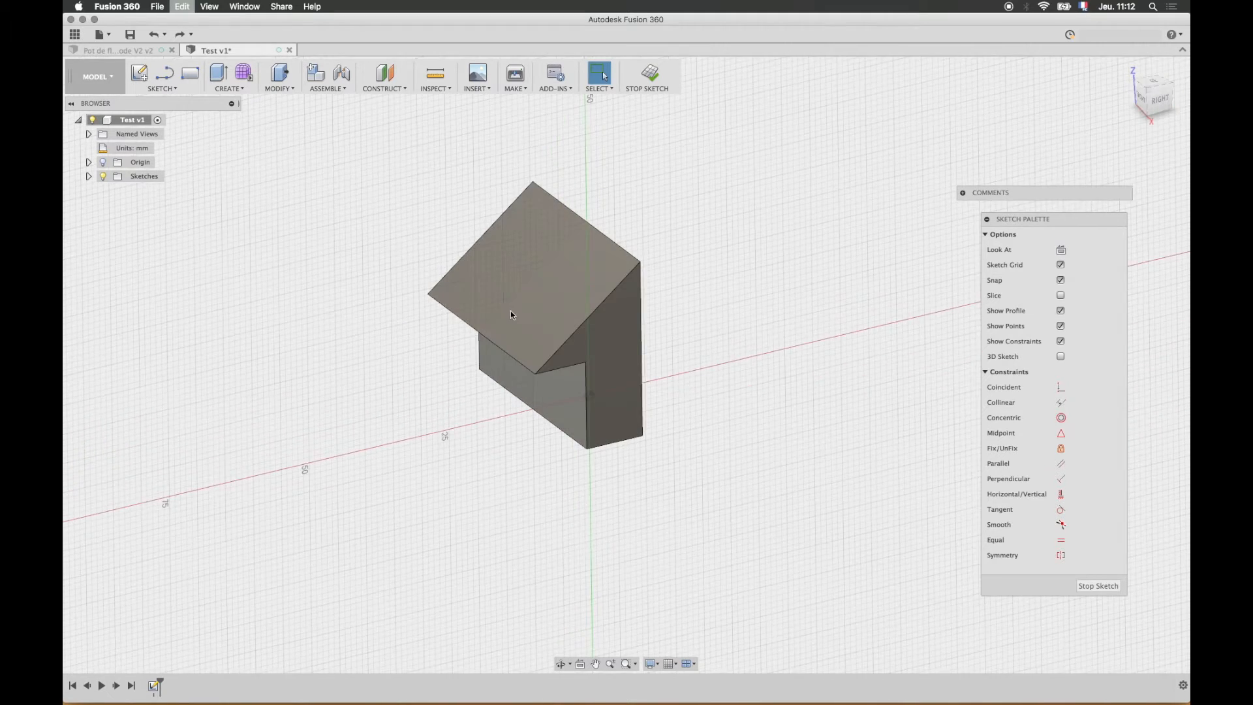
# Step: Expand the Bodies and Sketches folders to show what the model contains
pyautogui.click(104, 163)
pyautogui.click(102, 163)
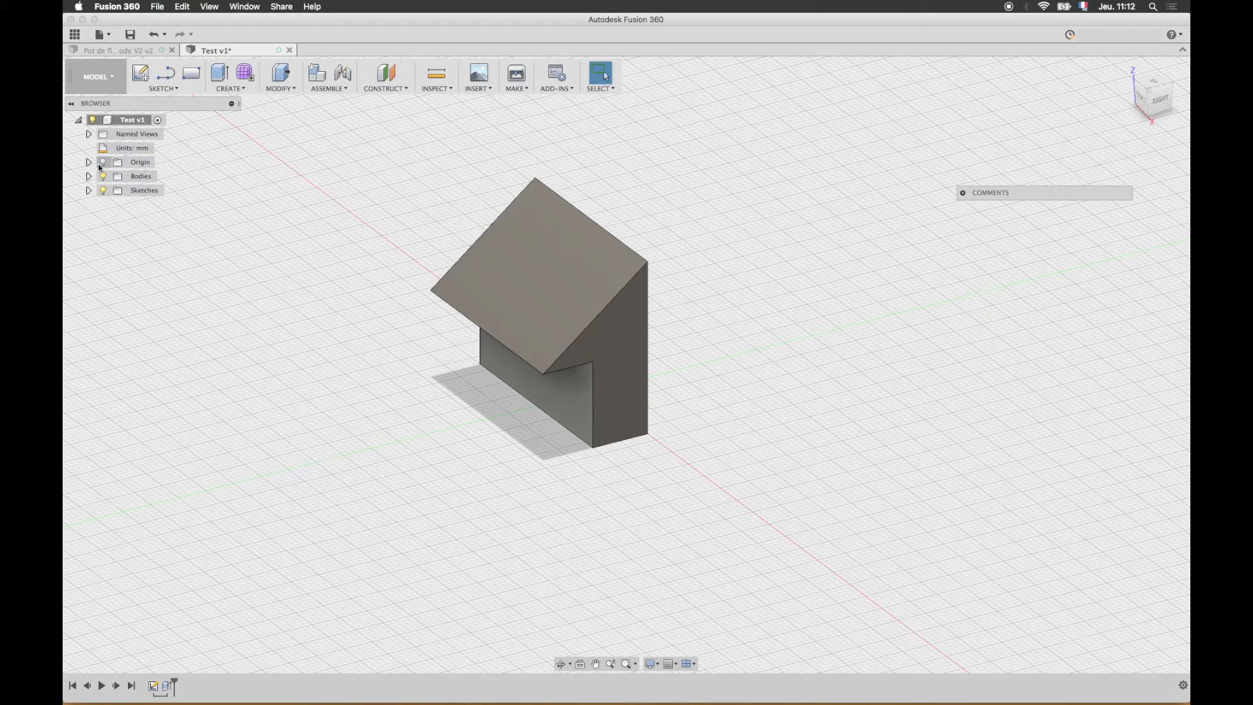
pyautogui.click(89, 177)
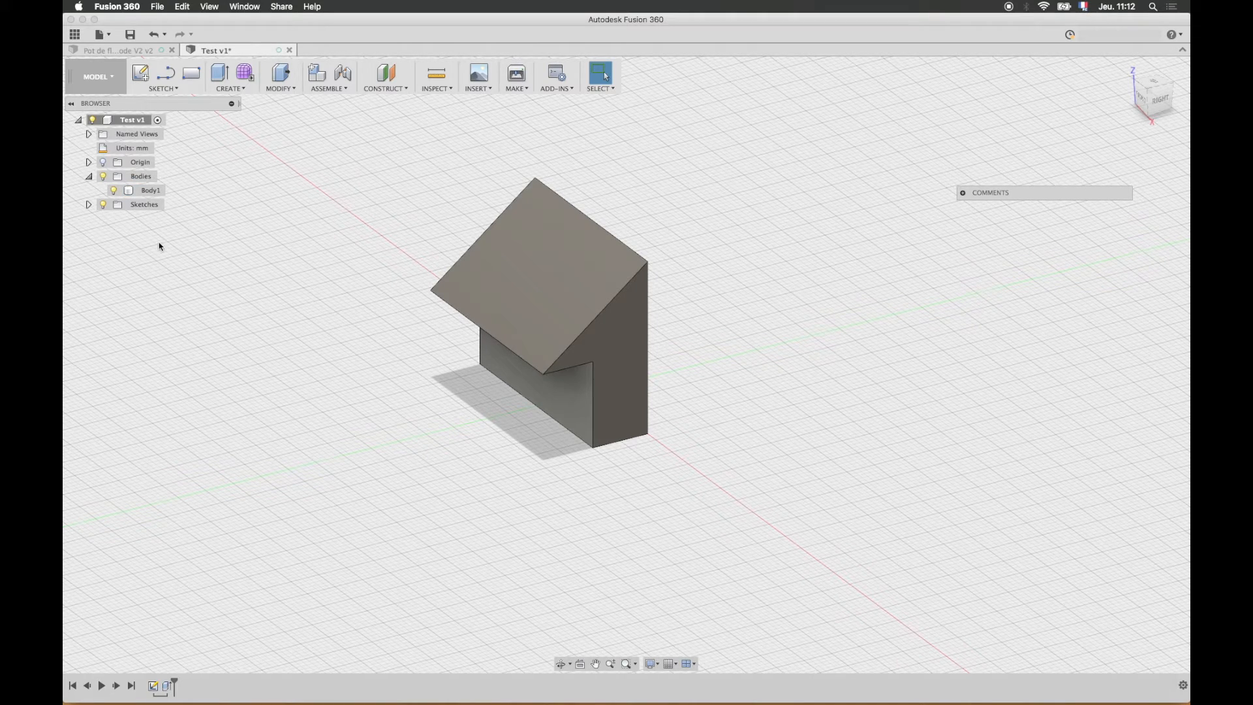
pyautogui.click(90, 205)
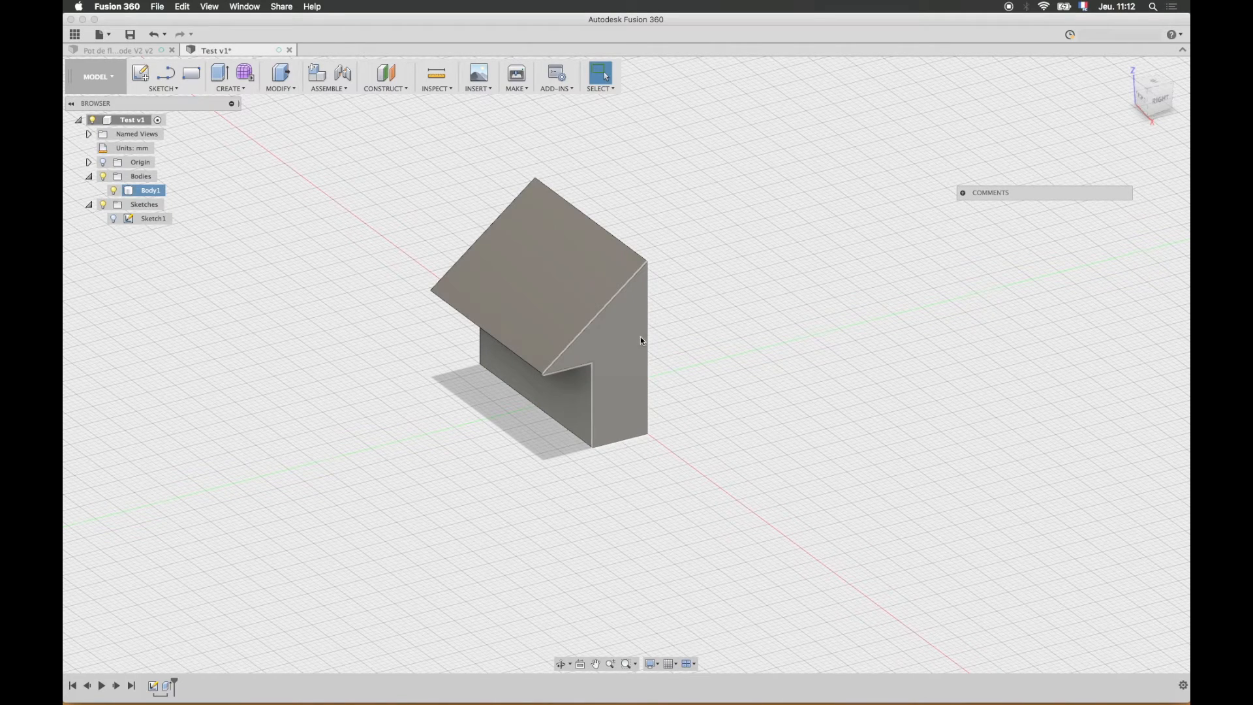
# Step: Mirror the half-house body across the vertical origin plane that coincides with its flat inner side
pyautogui.click(240, 91)
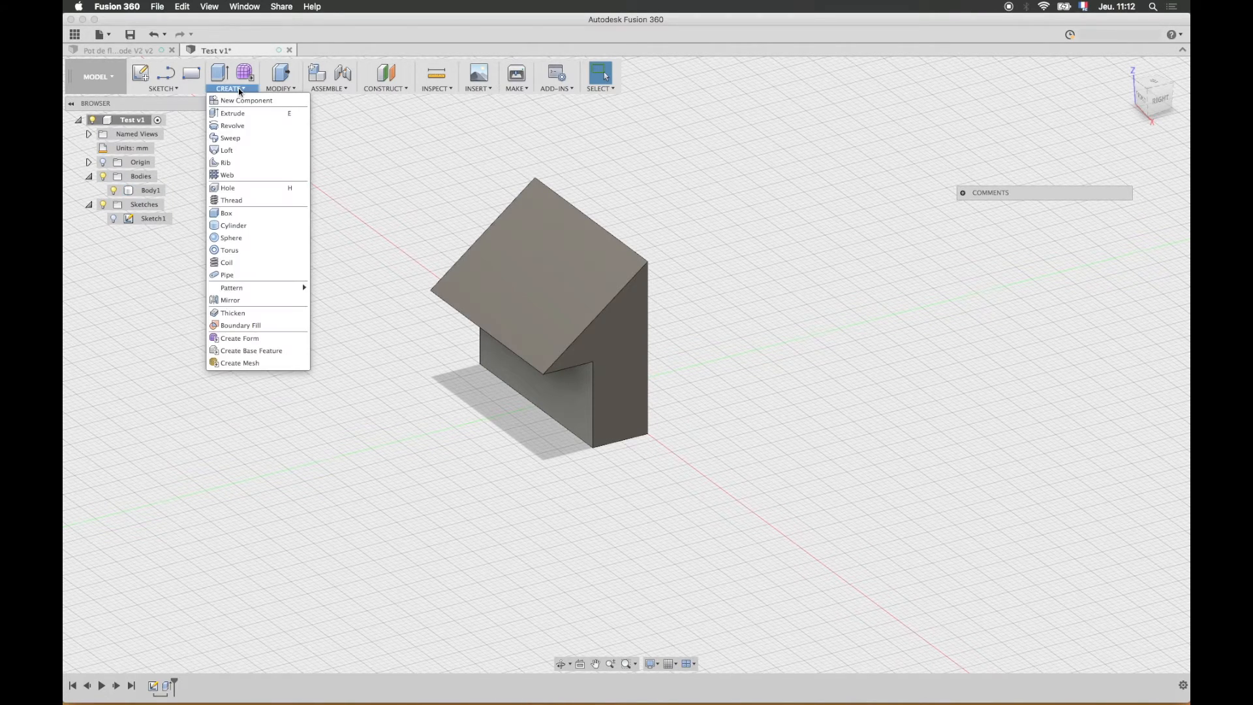
pyautogui.click(269, 300)
pyautogui.click(620, 335)
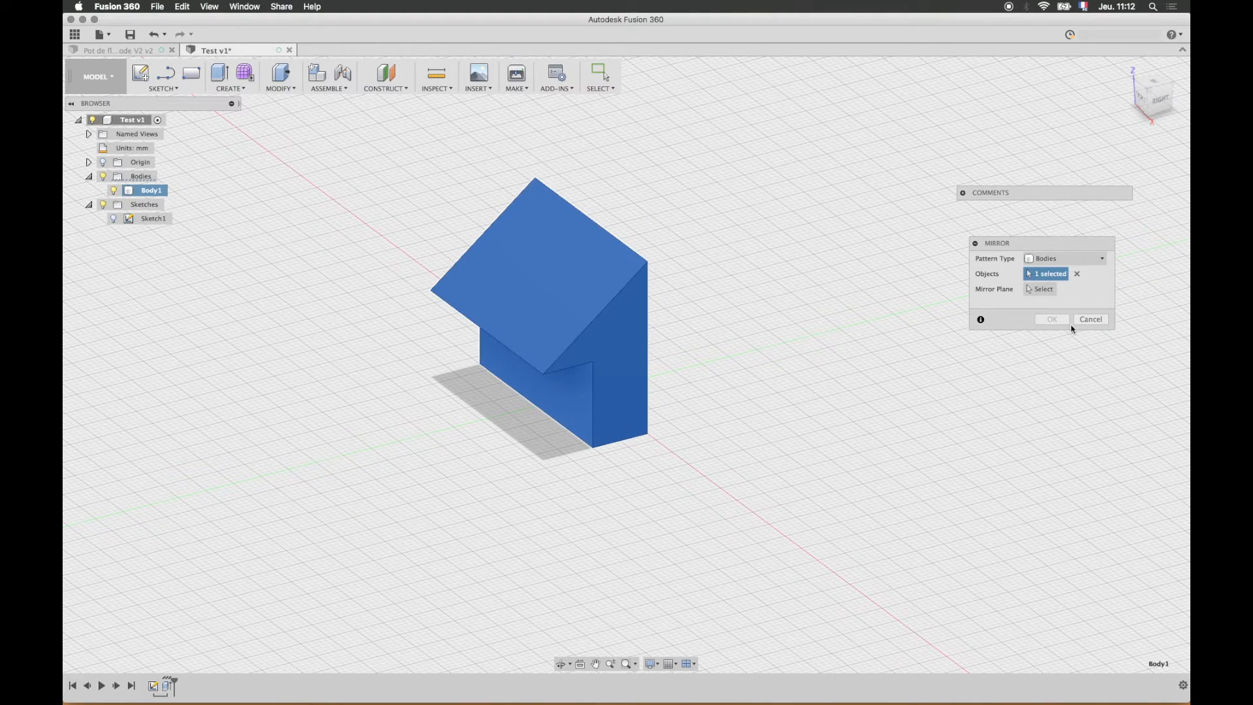
pyautogui.click(1042, 289)
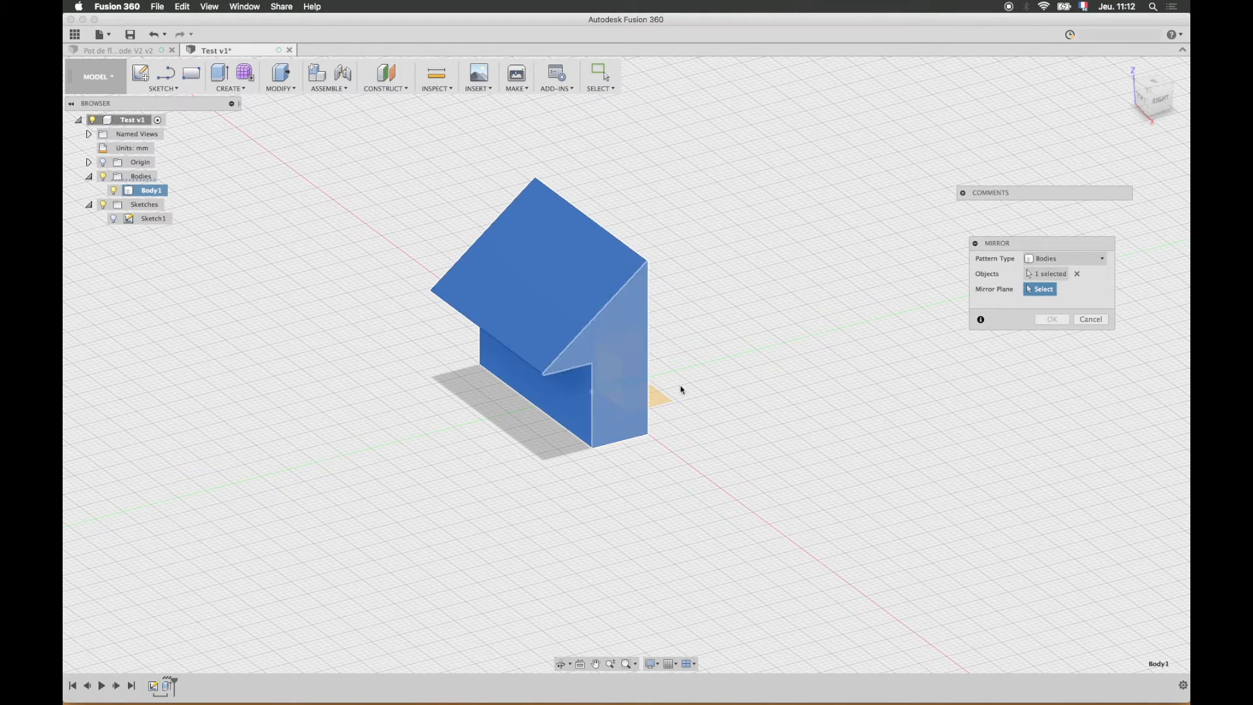
pyautogui.keyDown('shift'); pyautogui.moveTo(750, 372); pyautogui.dragTo(685, 369, button='middle'); pyautogui.keyUp('shift')
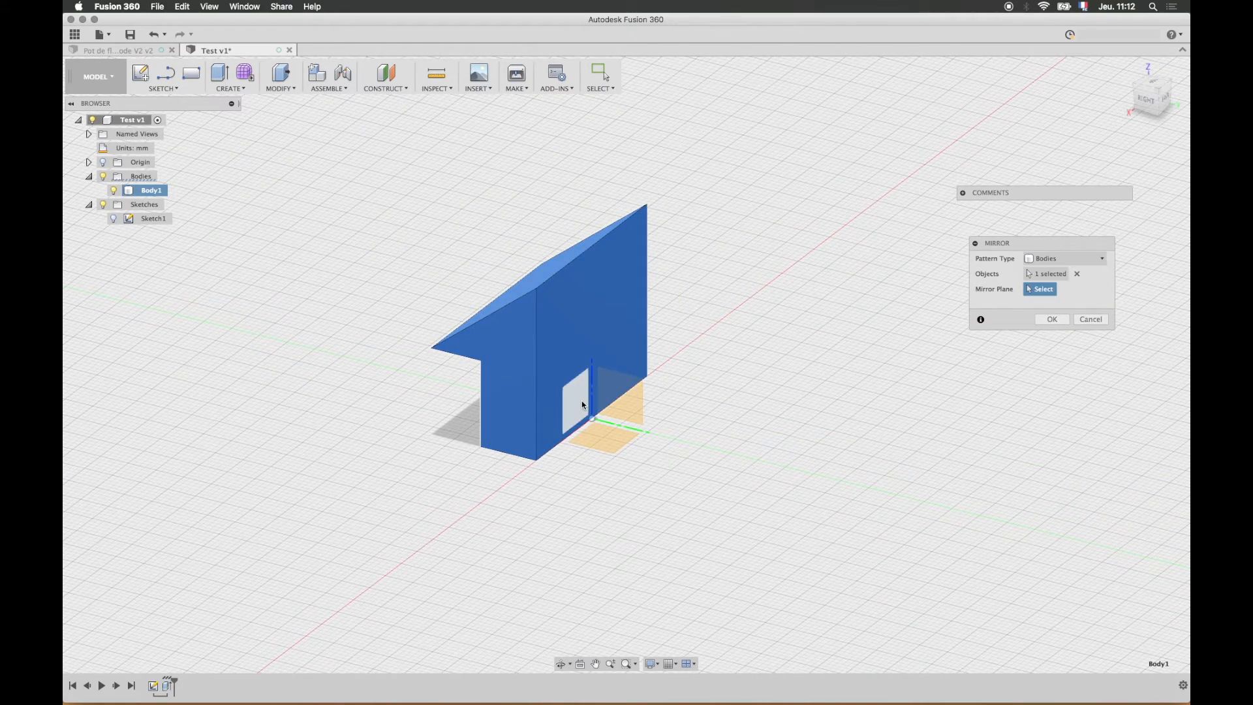
pyautogui.click(574, 403)
pyautogui.click(1049, 319)
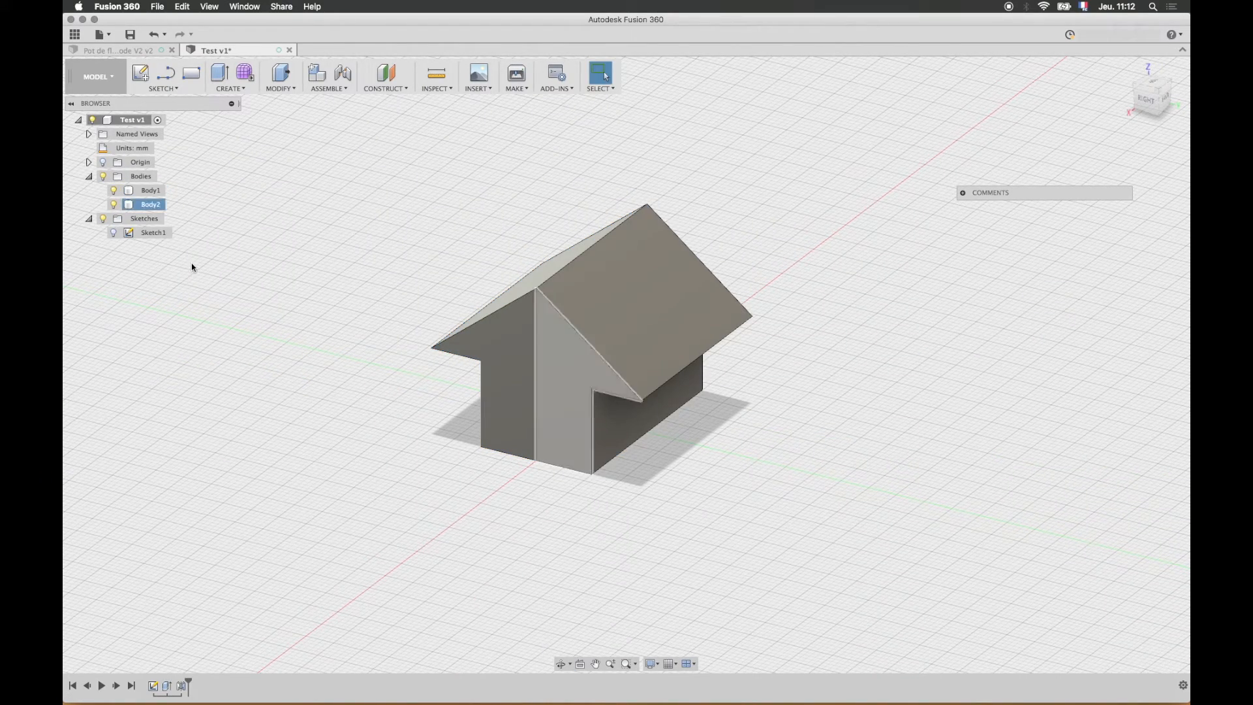
# Step: Hide the original half, Body1, to inspect the mirrored half on its own, and show it again
pyautogui.click(147, 195)
pyautogui.click(149, 206)
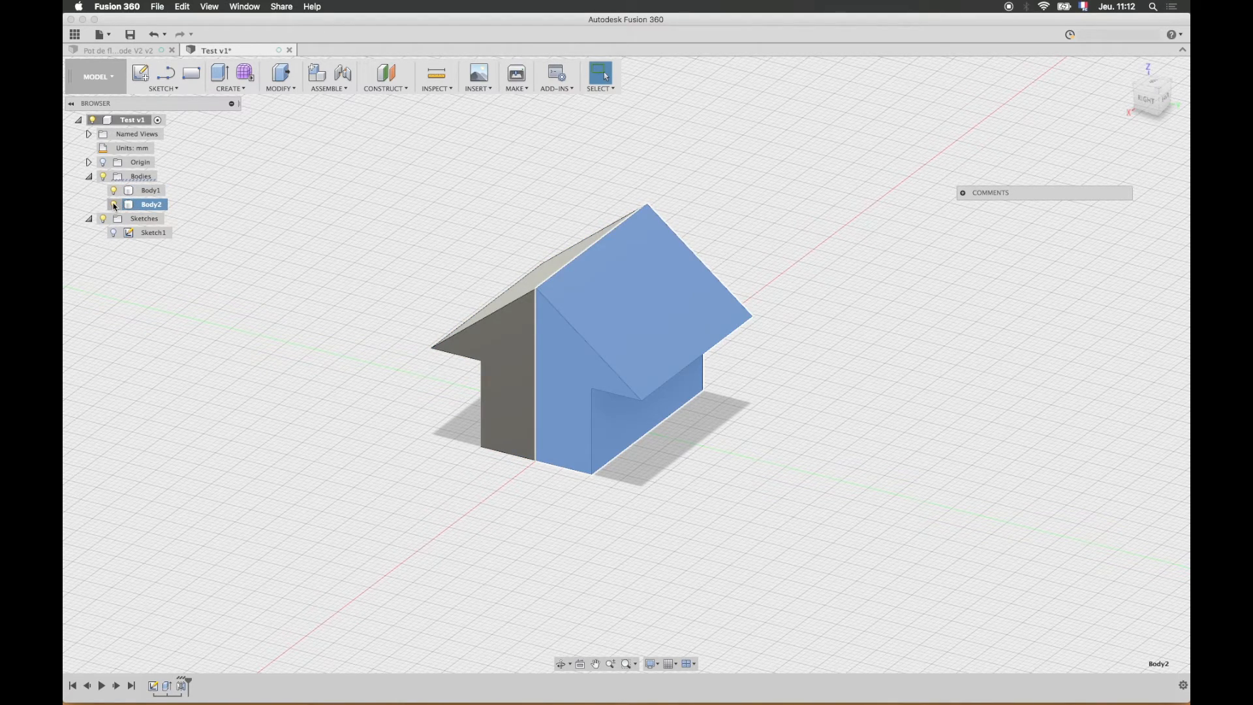
pyautogui.keyDown('shift'); pyautogui.click(114, 194); pyautogui.keyUp('shift')
pyautogui.click(113, 193)
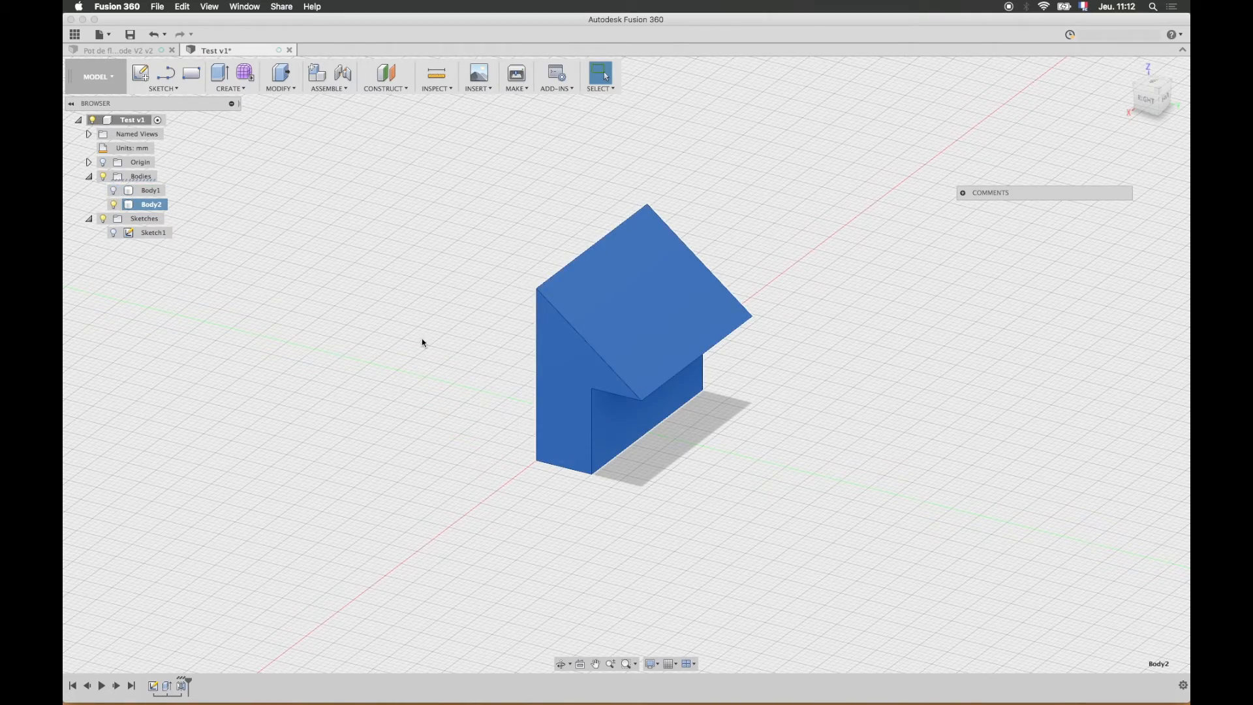
pyautogui.keyDown('shift'); pyautogui.moveTo(399, 359); pyautogui.dragTo(395, 322, button='middle'); pyautogui.keyUp('shift')
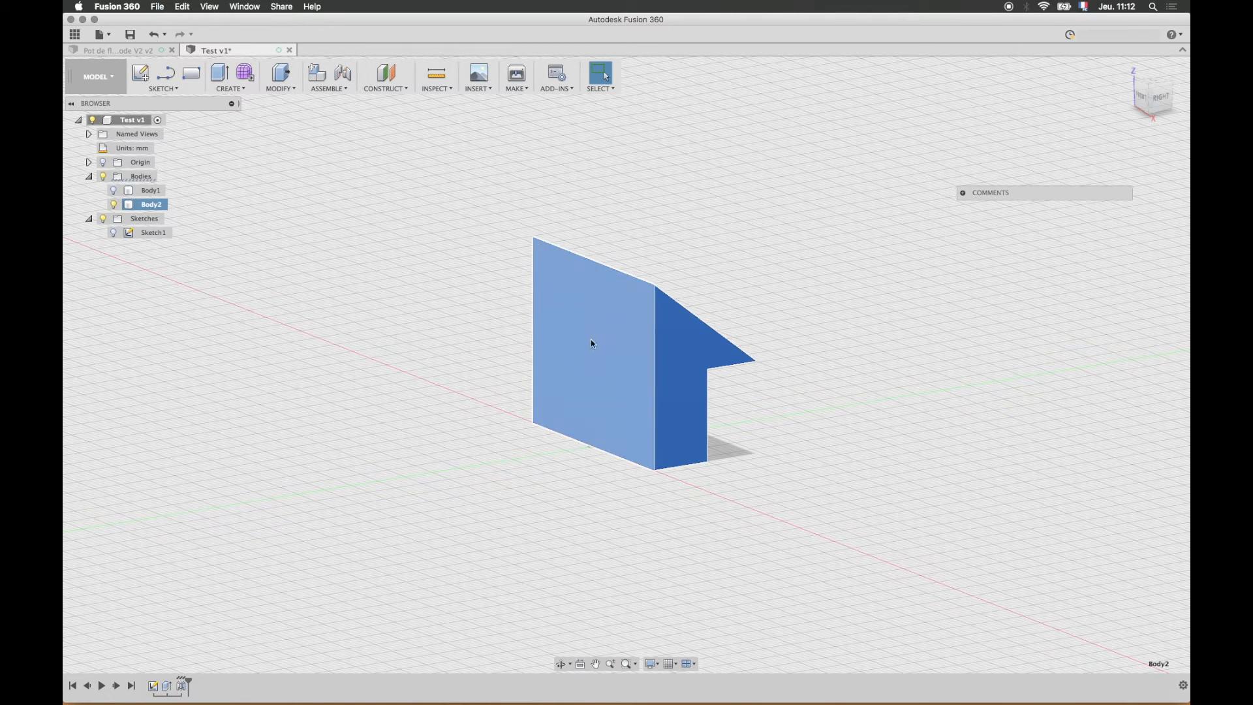
pyautogui.click(114, 191)
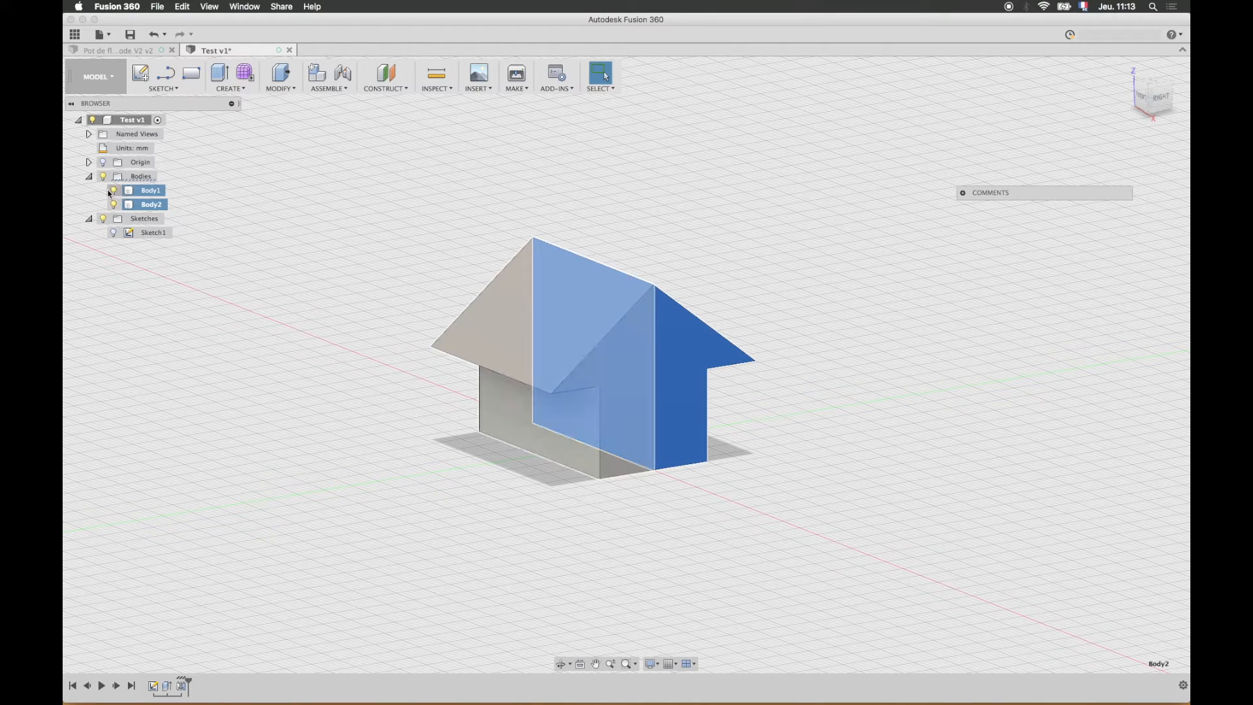
# Step: Show the profile sketch, Sketch1, within the house, hide it again and clear the selection
pyautogui.click(114, 233)
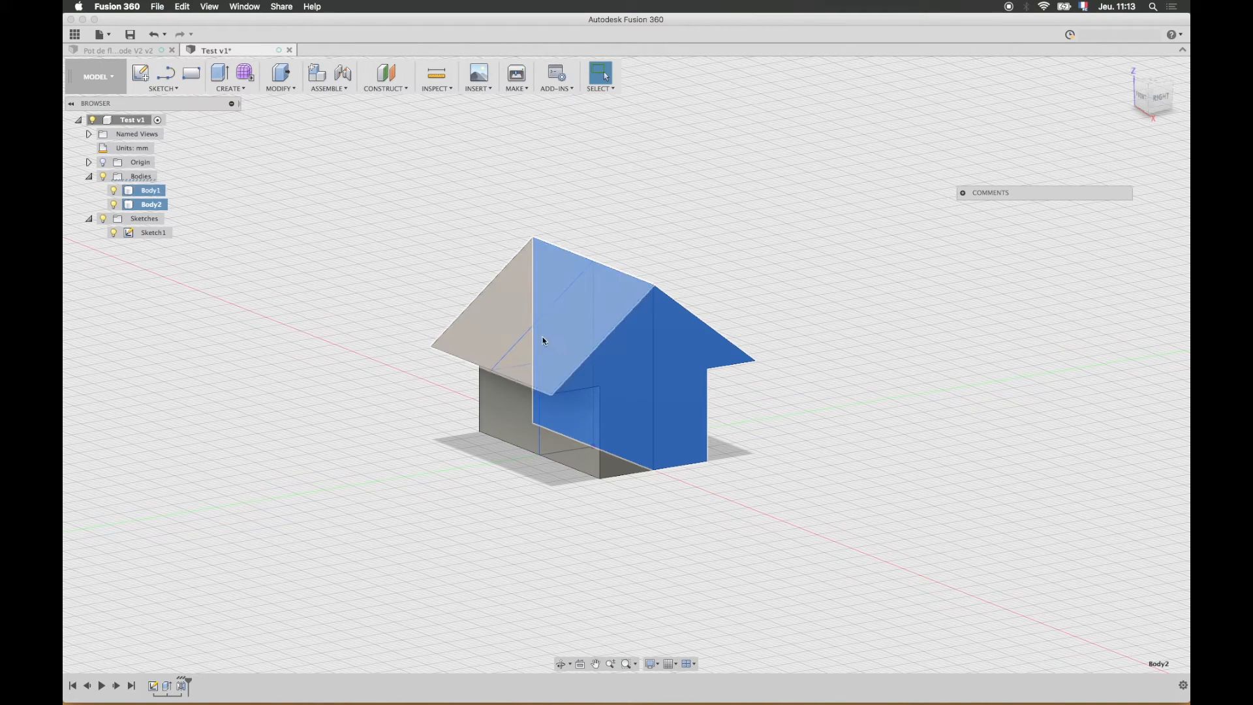
pyautogui.click(114, 233)
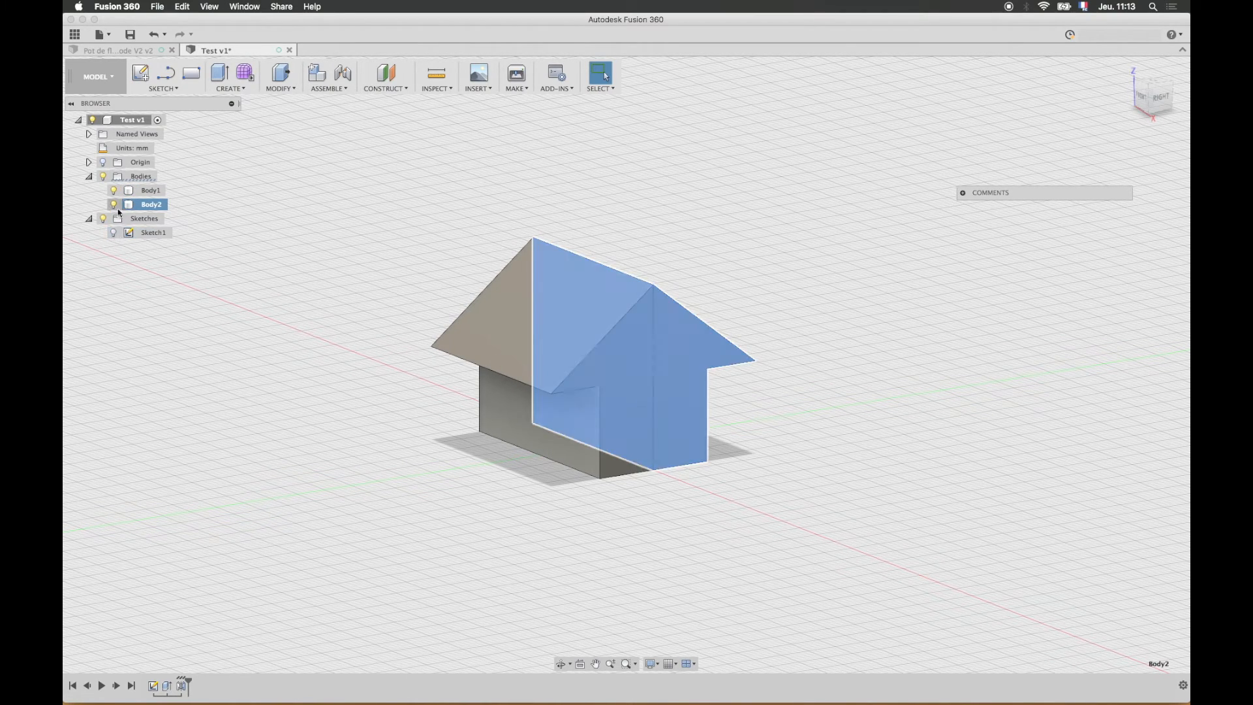
pyautogui.click(733, 232)
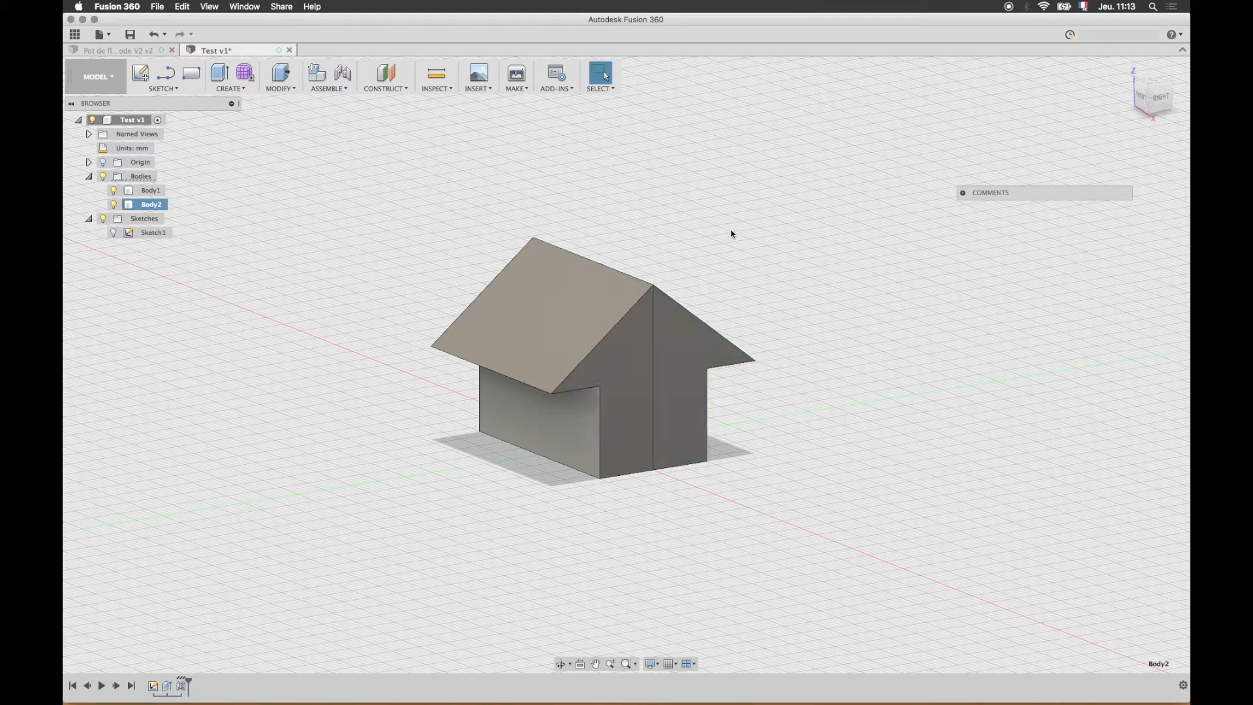
pyautogui.click(785, 423)
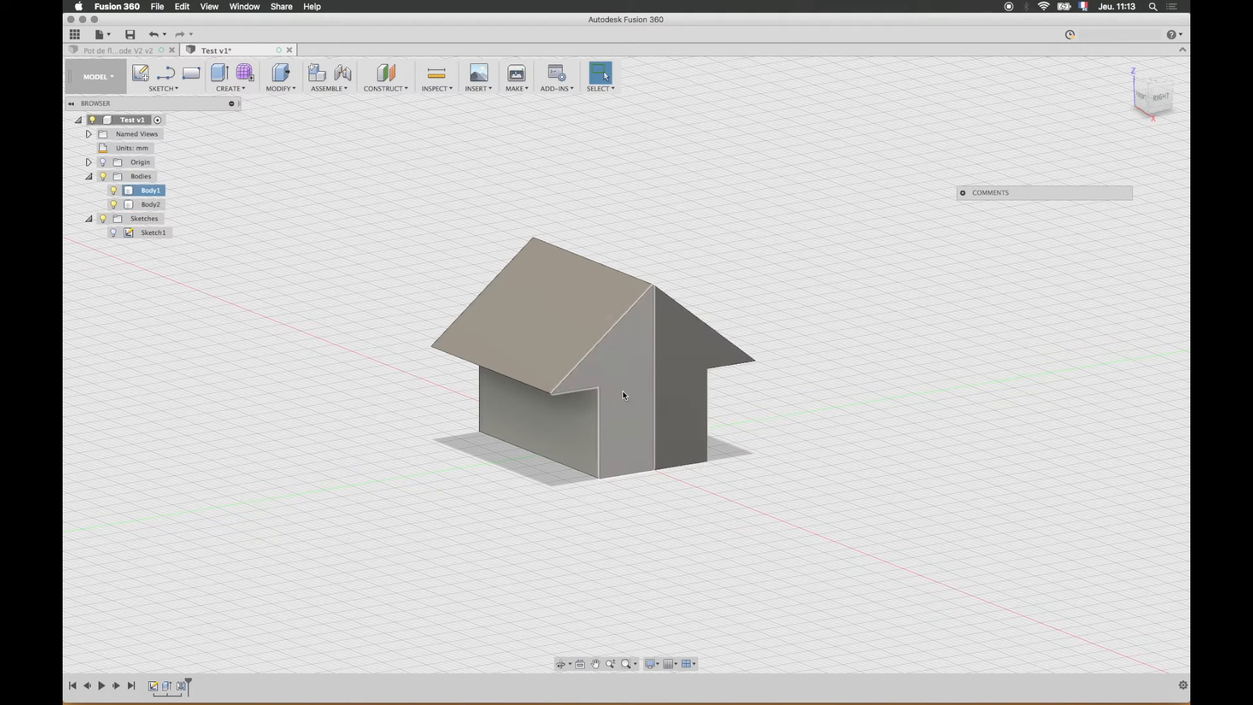
# Step: Undo the visibility changes, the mirror and the extrusion, returning to the half-arrow profile sketch
pyautogui.press('super+z')
pyautogui.press('super+z')
pyautogui.press('super+z')
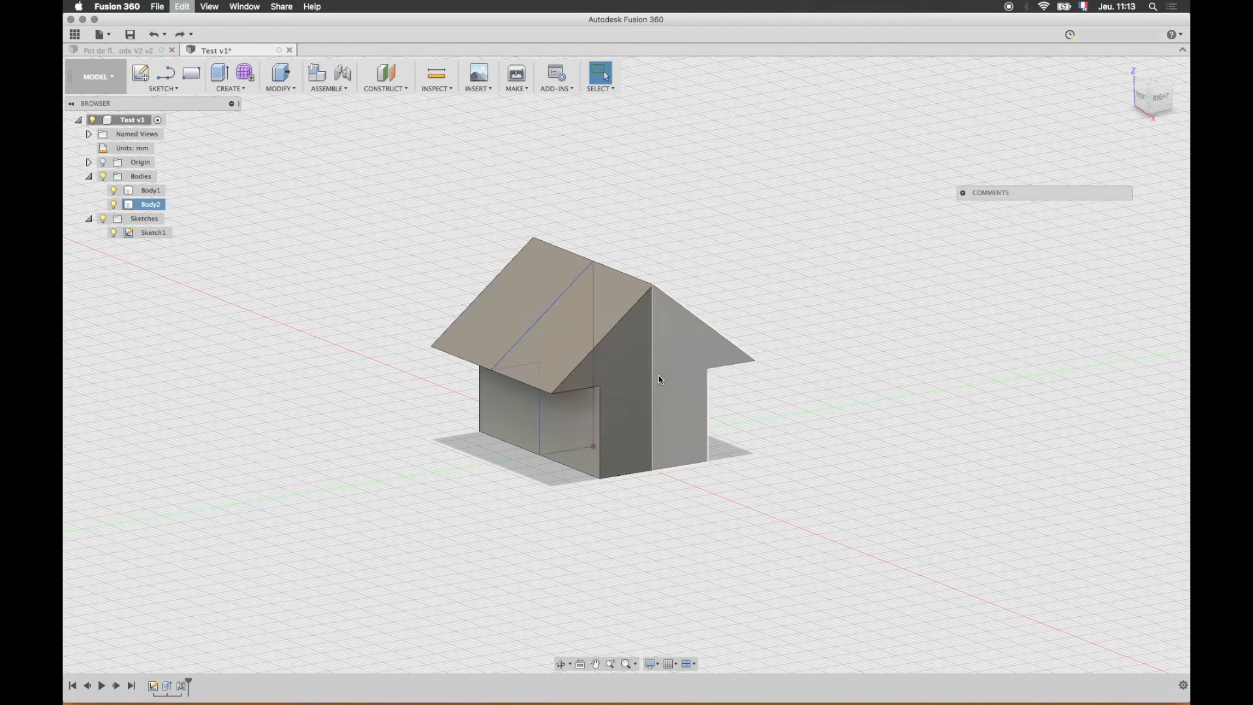
pyautogui.press('super+z')
pyautogui.press('super+z')
pyautogui.press('super+z')
pyautogui.press('super+z')
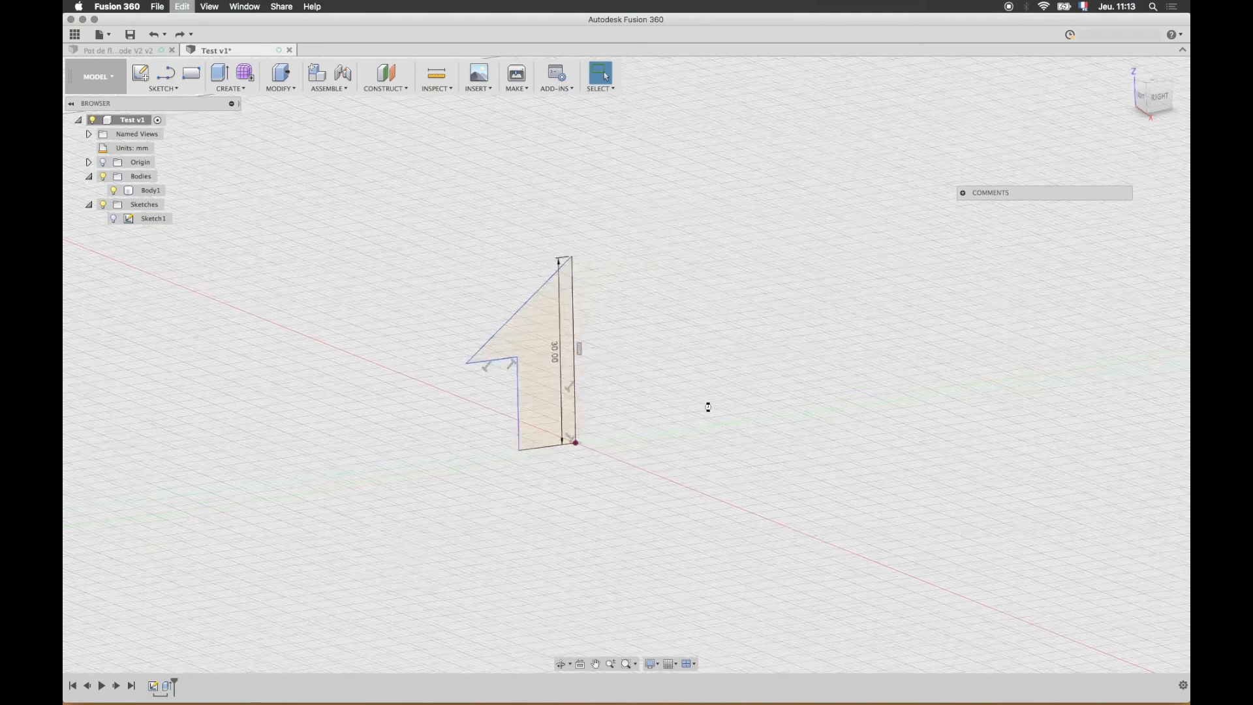
pyautogui.press('super+z')
# Step: Set up a Revolve of the half-arrow profile about its vertical 30 mm edge
pyautogui.moveTo(577, 263)
pyautogui.keyDown('shift'); pyautogui.mouseDown(button='middle')
pyautogui.moveTo(595, 274)
pyautogui.moveTo(574, 274)
pyautogui.mouseUp(button='middle'); pyautogui.keyUp('shift')
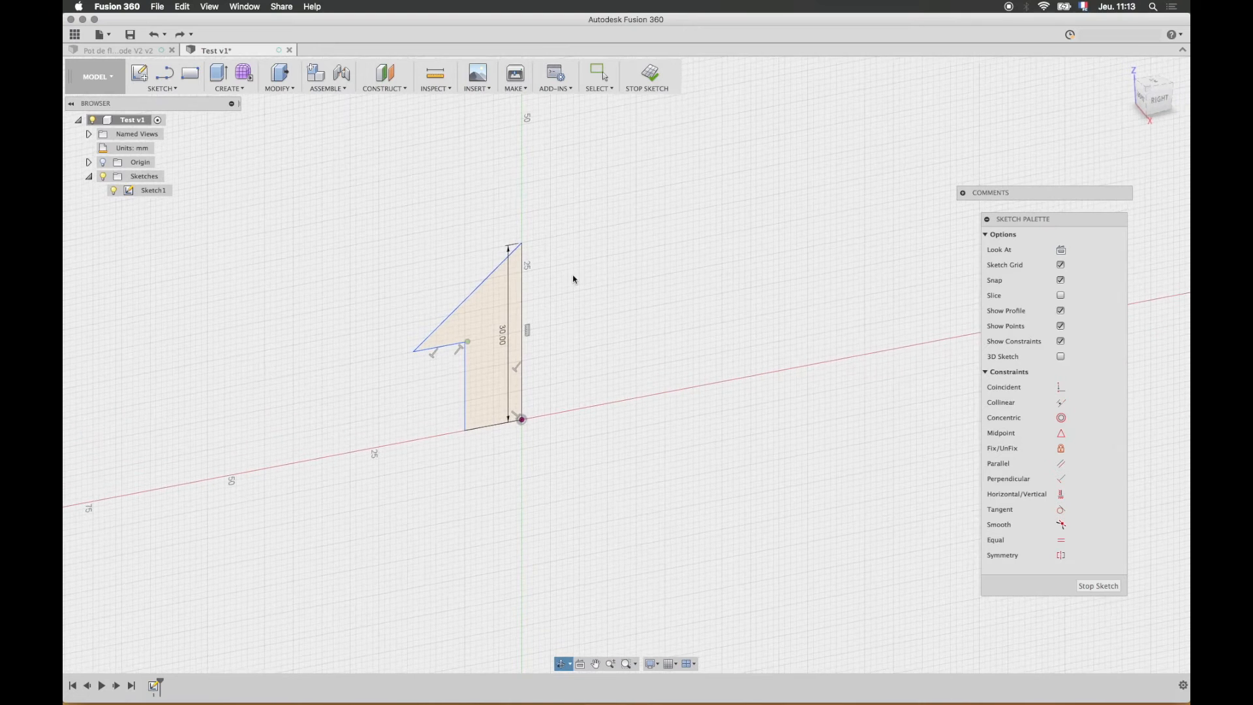
pyautogui.click(240, 89)
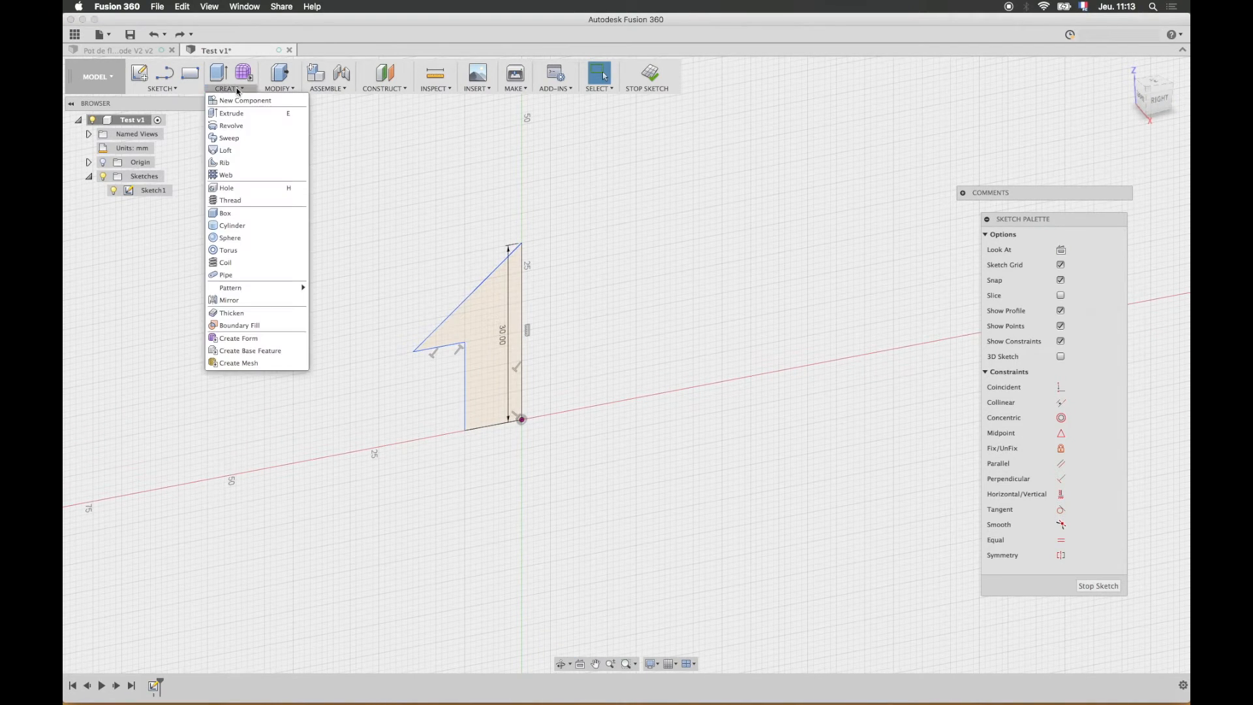
pyautogui.click(240, 127)
pyautogui.click(487, 335)
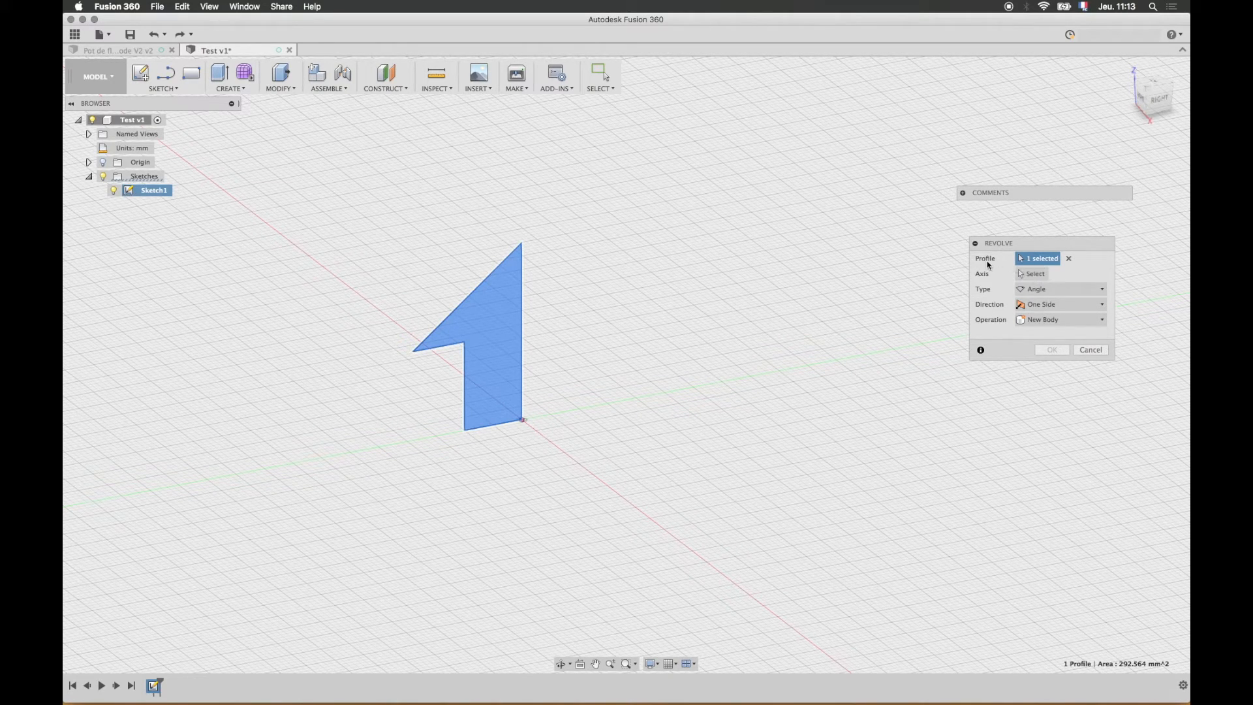
pyautogui.click(1041, 274)
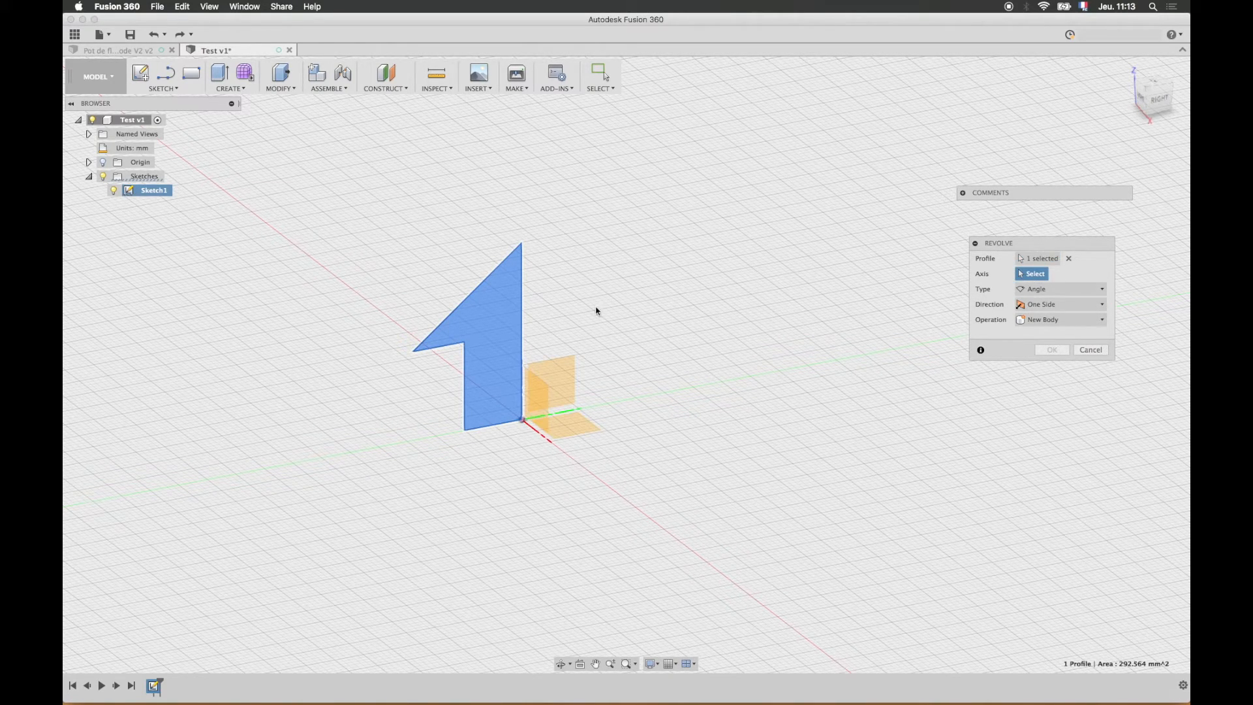
pyautogui.click(521, 323)
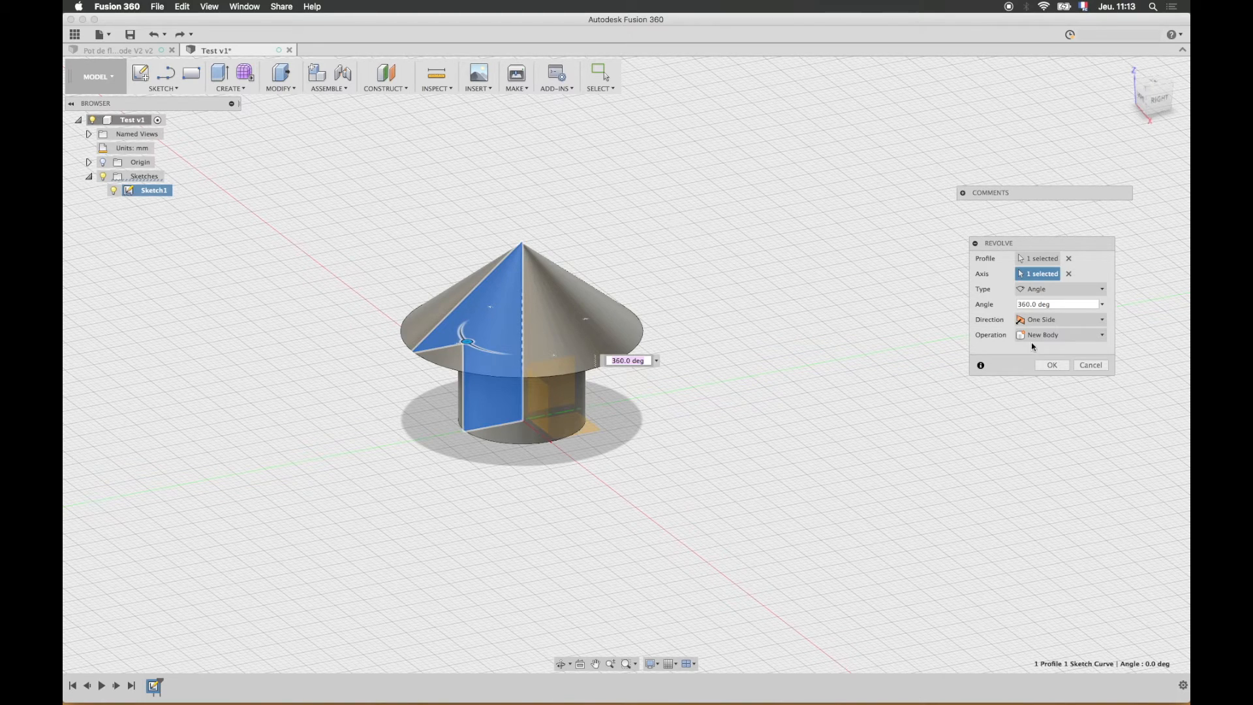
# Step: Reduce the revolve angle to about 132.4 degrees and set its direction to Symmetric
pyautogui.moveTo(467, 342); pyautogui.dragTo(645, 305)
pyautogui.keyDown('shift'); pyautogui.moveTo(644, 306); pyautogui.dragTo(605, 399, button='middle'); pyautogui.keyUp('shift')
pyautogui.moveTo(607, 403); pyautogui.dragTo(559, 388)
pyautogui.click(1033, 325)
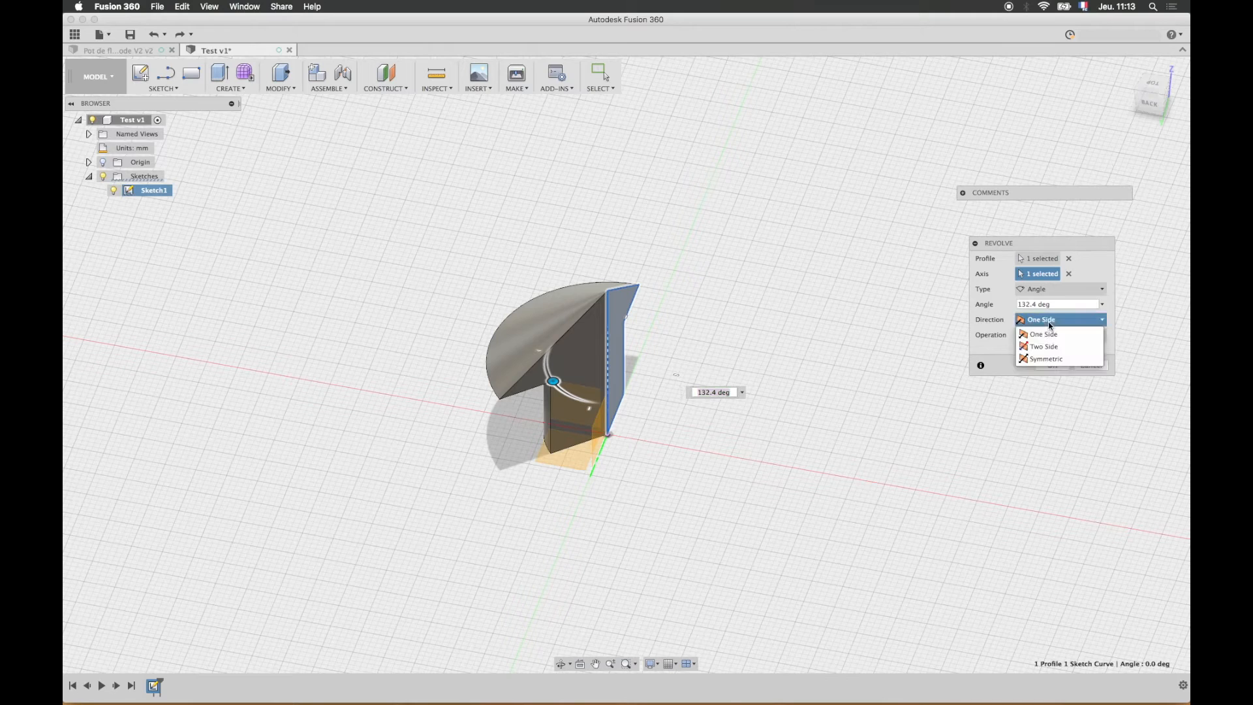
pyautogui.click(1050, 359)
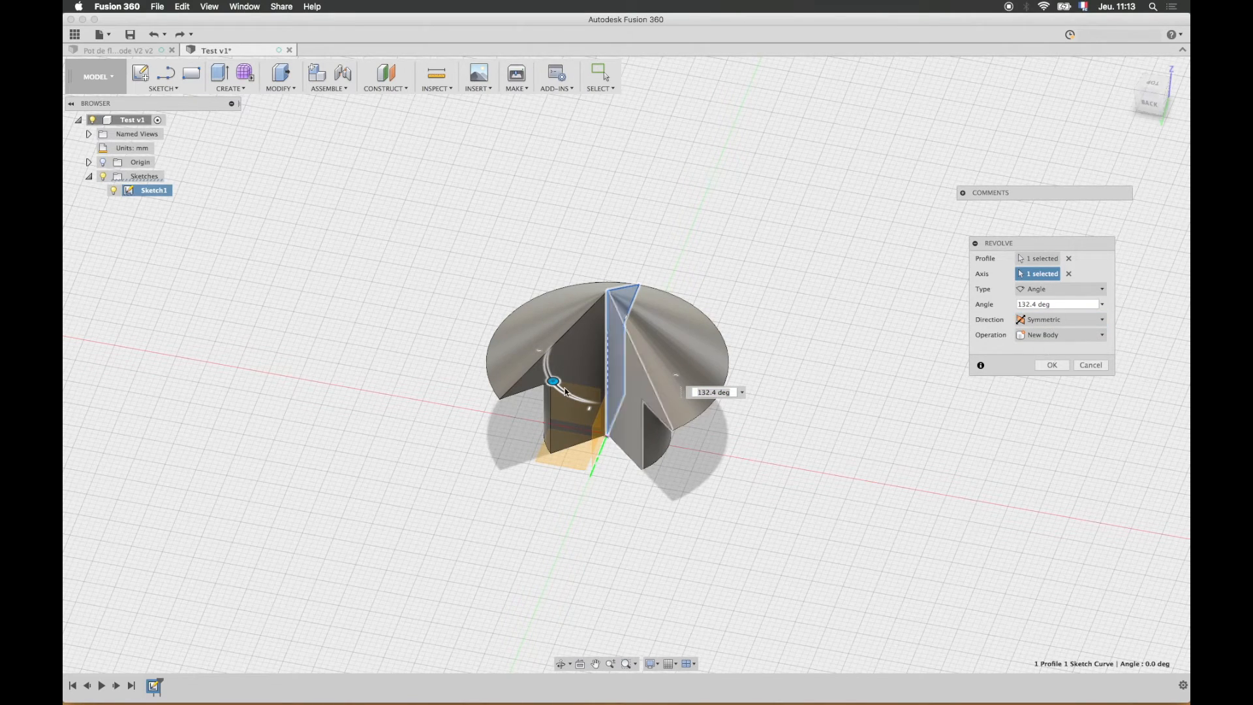
# Step: Set the symmetric revolve angle to 135 degrees and create the shape as a new body
pyautogui.moveTo(538, 367); pyautogui.dragTo(551, 384)
pyautogui.click(1073, 334)
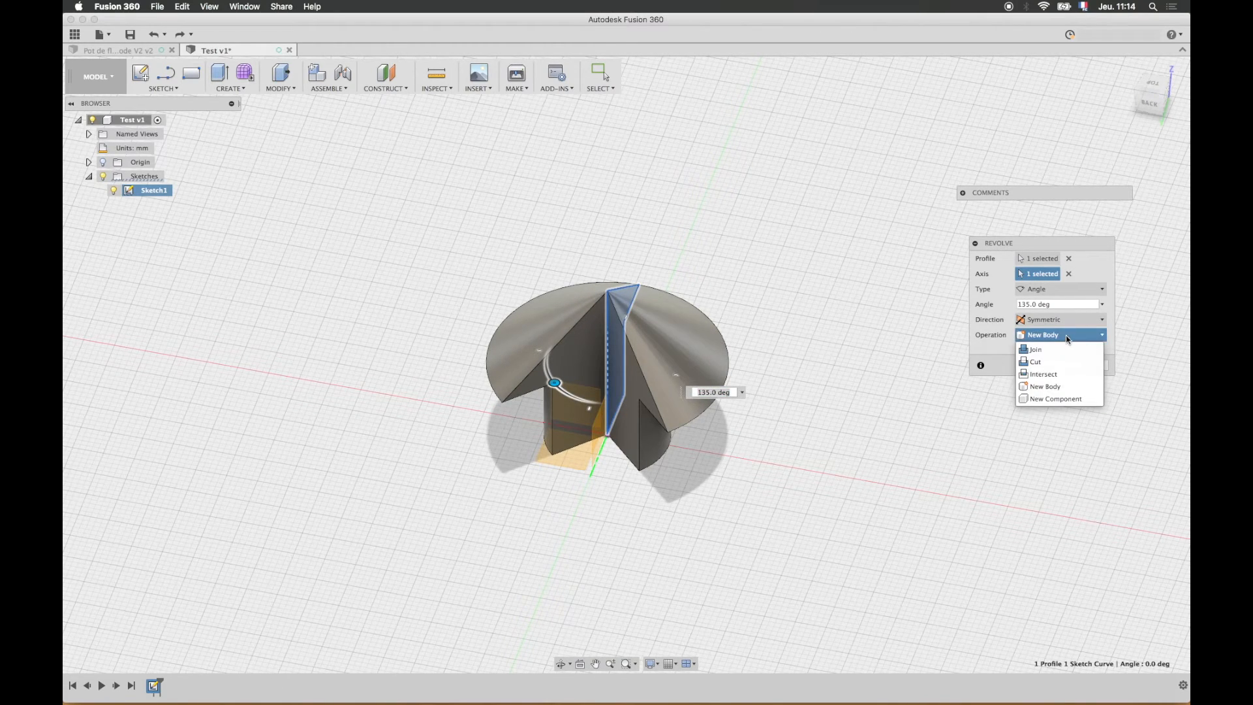
pyautogui.click(1045, 386)
pyautogui.click(1060, 365)
pyautogui.moveTo(607, 422)
pyautogui.keyDown('shift'); pyautogui.mouseDown(button='middle')
pyautogui.moveTo(739, 419)
pyautogui.moveTo(621, 439)
pyautogui.mouseUp(button='middle'); pyautogui.keyUp('shift')
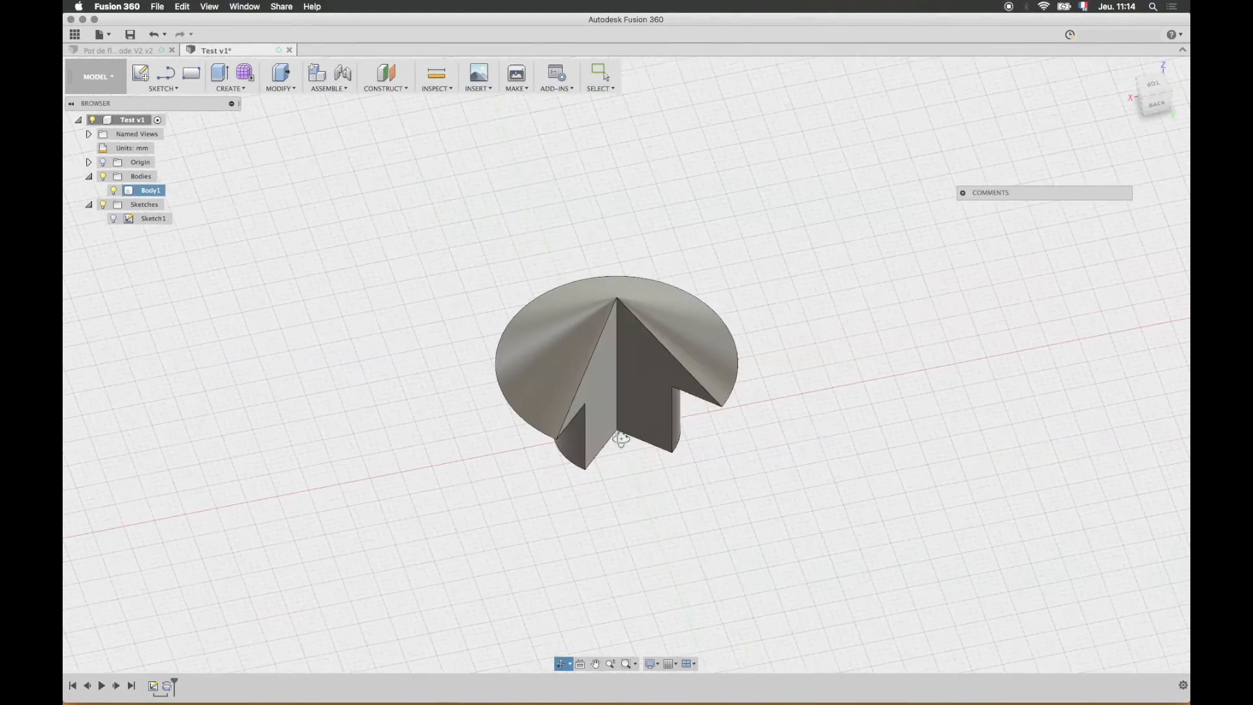
pyautogui.press('Escape')
# Step: Create a form to enter the Sculpt environment and dismiss its introductory message
pyautogui.click(228, 89)
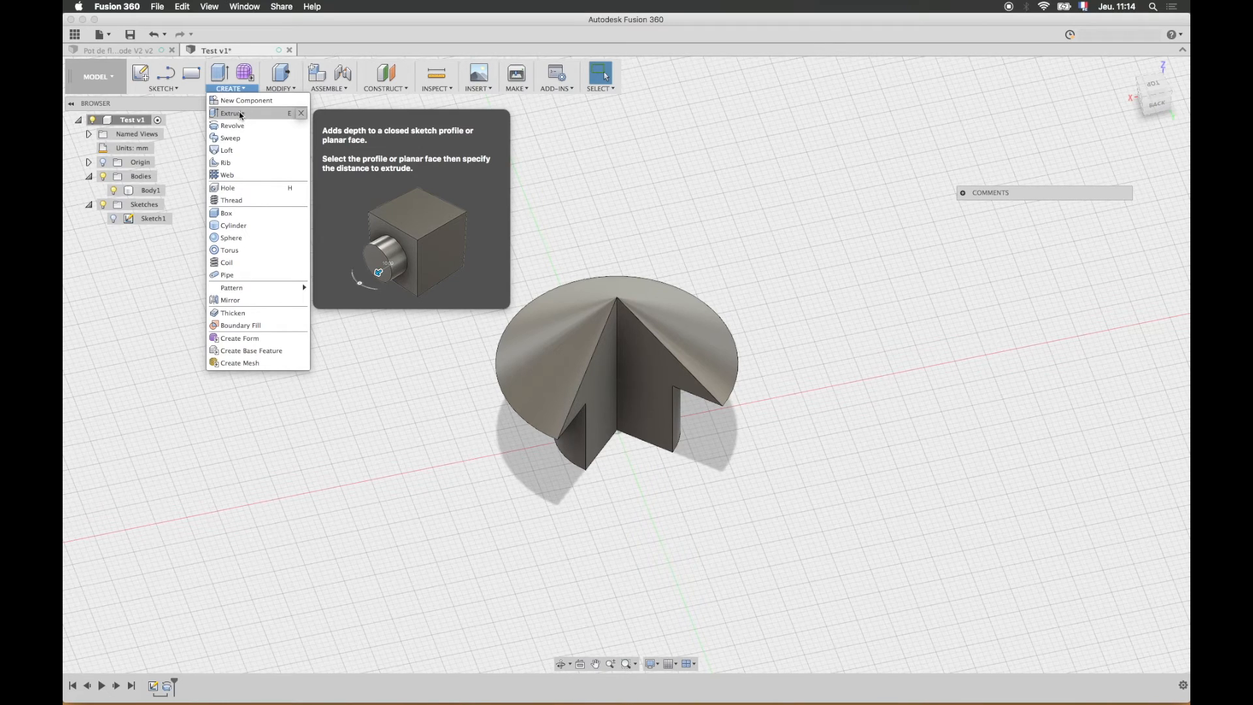
pyautogui.click(240, 115)
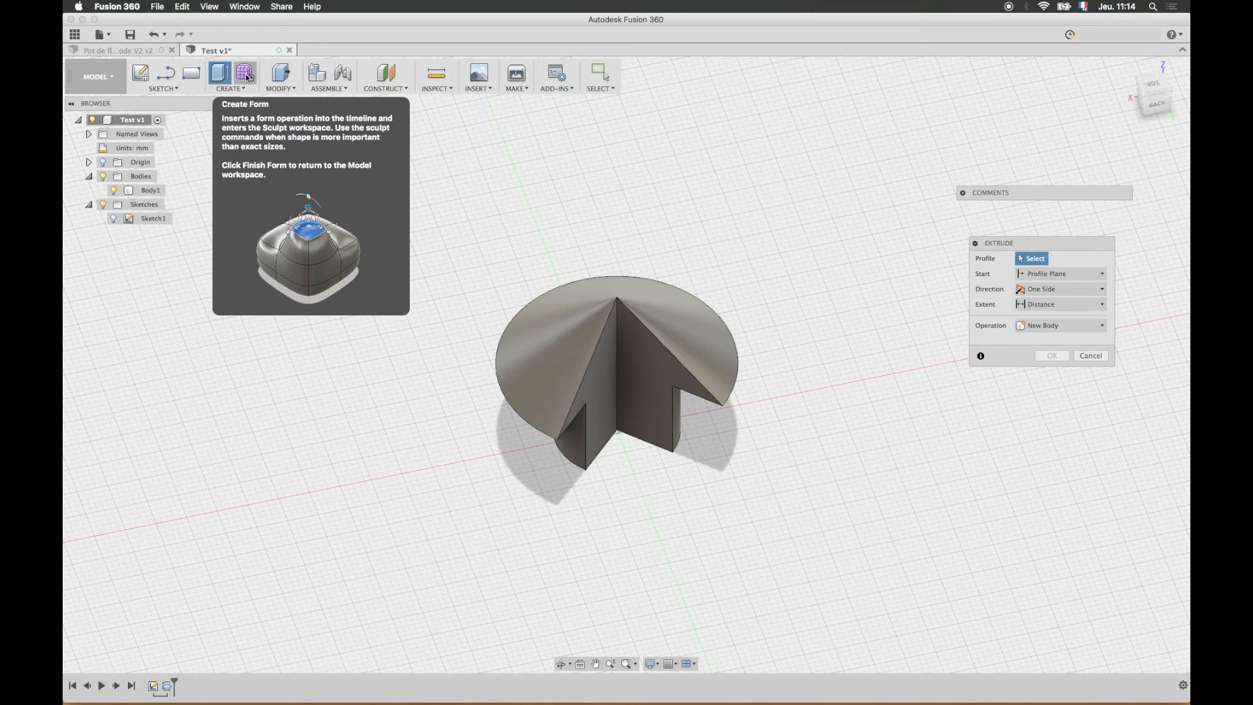
pyautogui.click(246, 75)
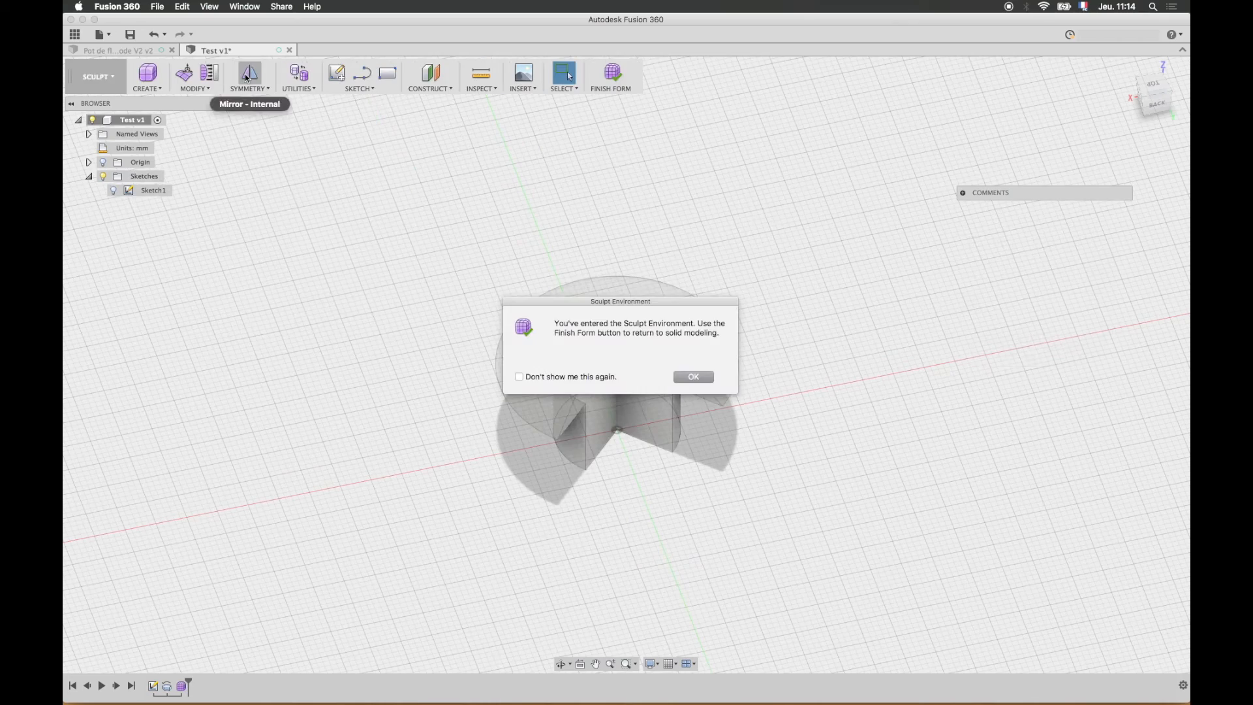
pyautogui.click(693, 378)
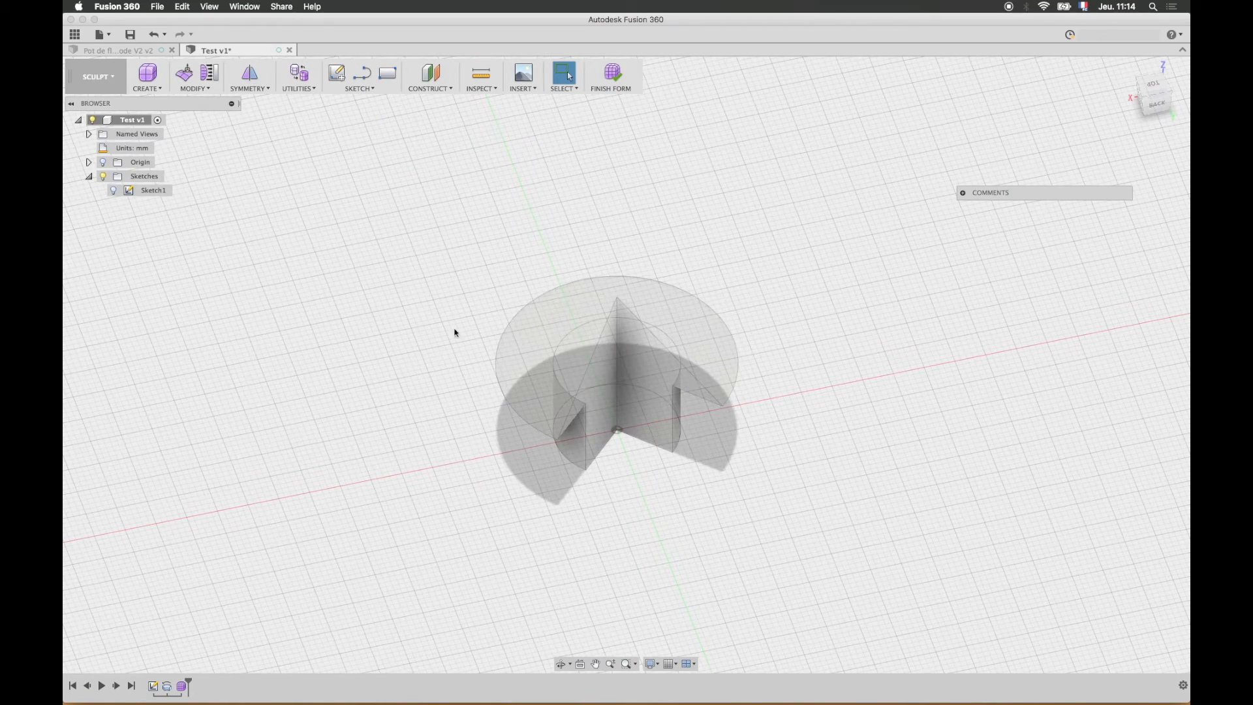
# Step: Create a quadball of about 36 mm diameter as a new body beside the revolved arrow
pyautogui.scroll(4, 389, 316)
pyautogui.scroll(-5, 390, 316)
pyautogui.moveTo(509, 375); pyautogui.dragTo(669, 291, button='middle')
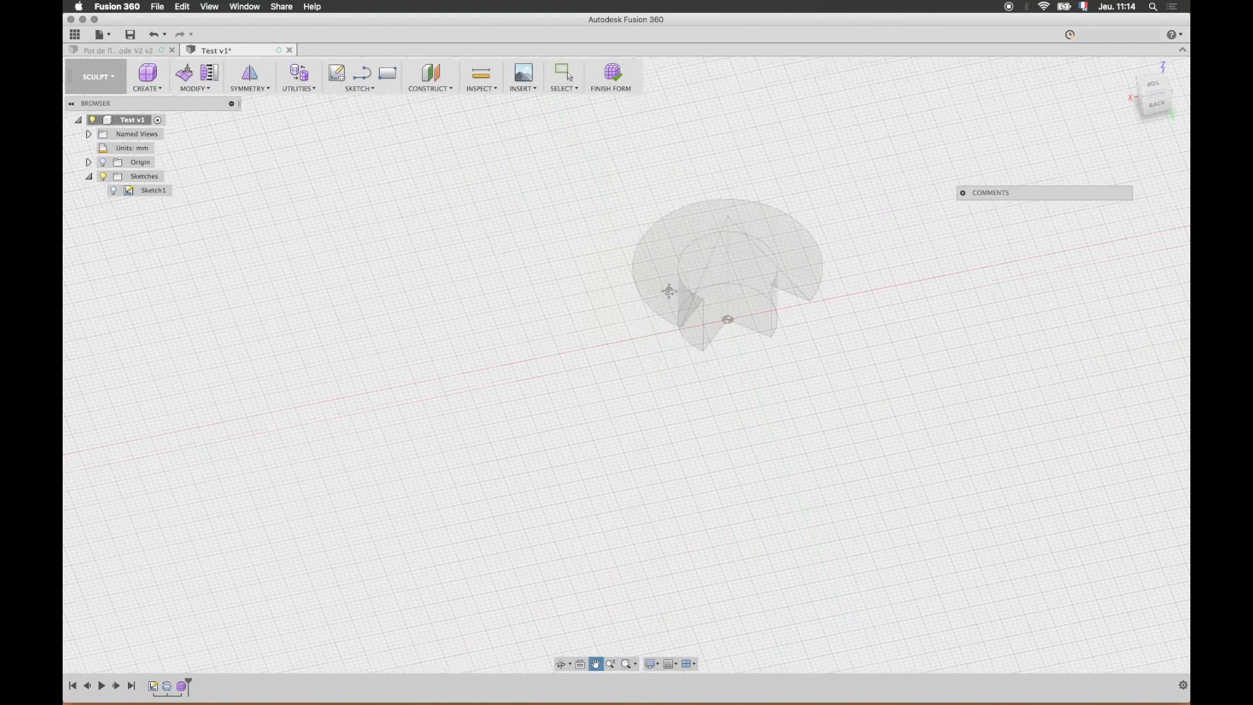
pyautogui.click(159, 89)
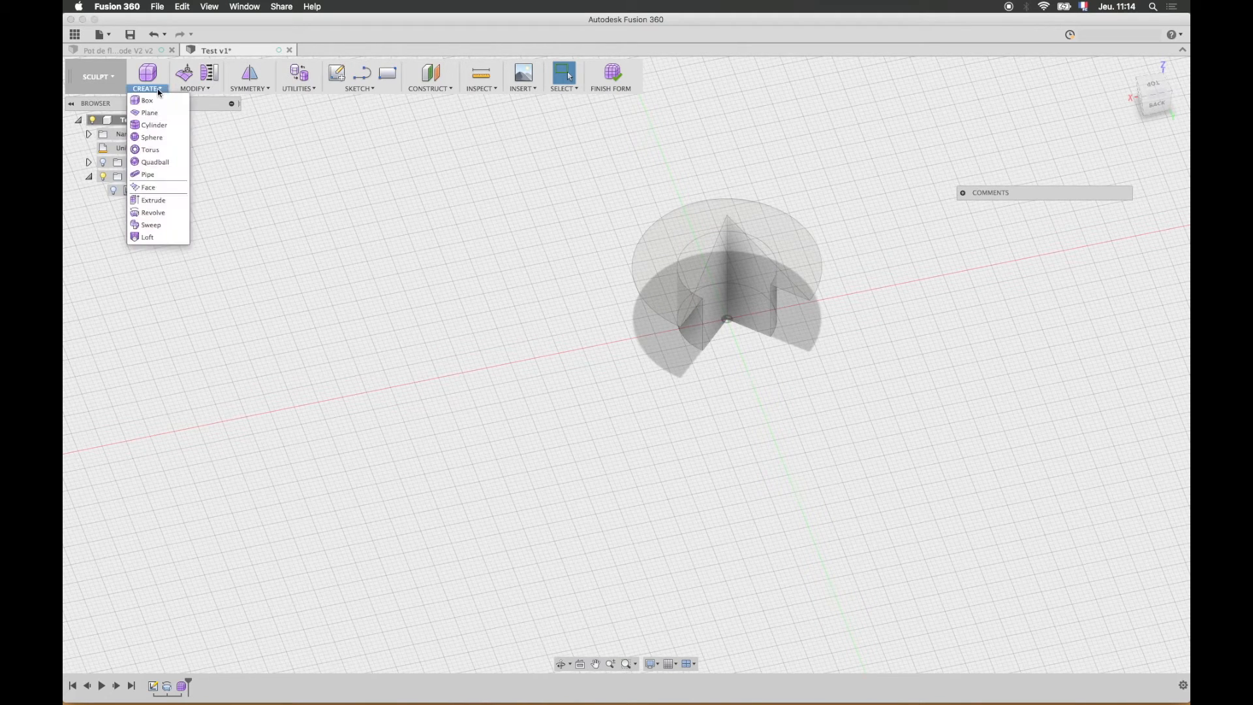
pyautogui.click(146, 167)
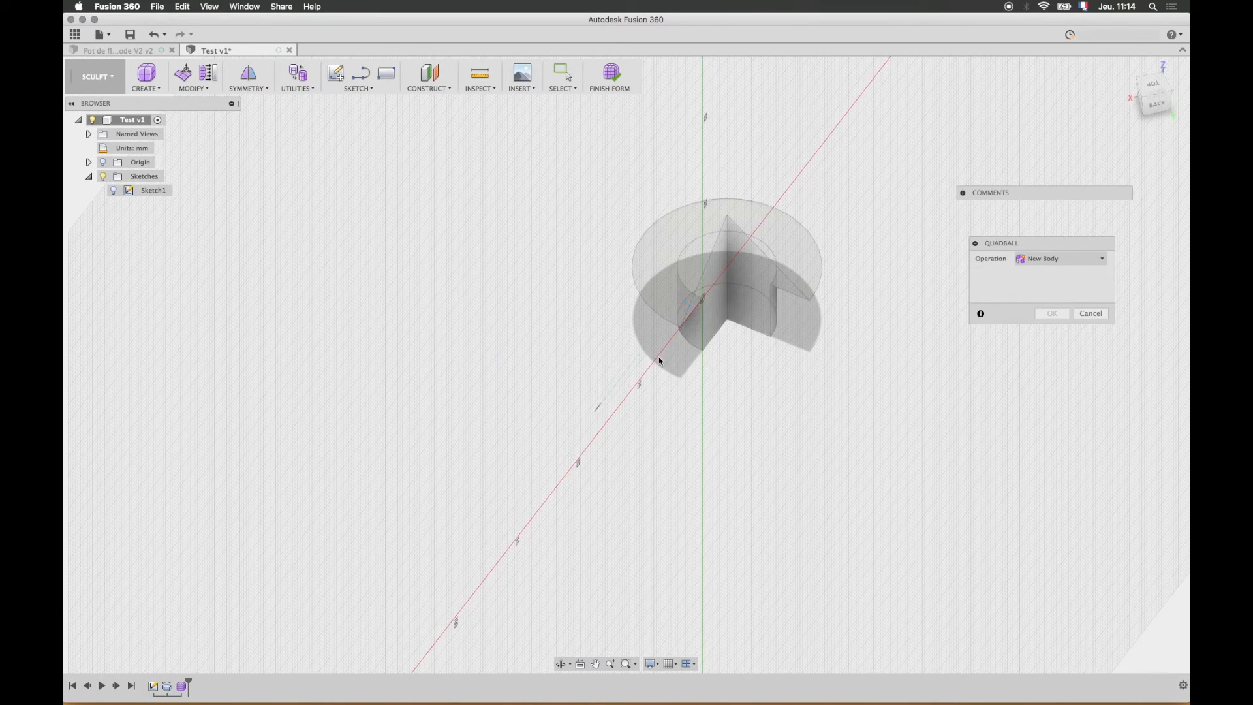
pyautogui.click(576, 401)
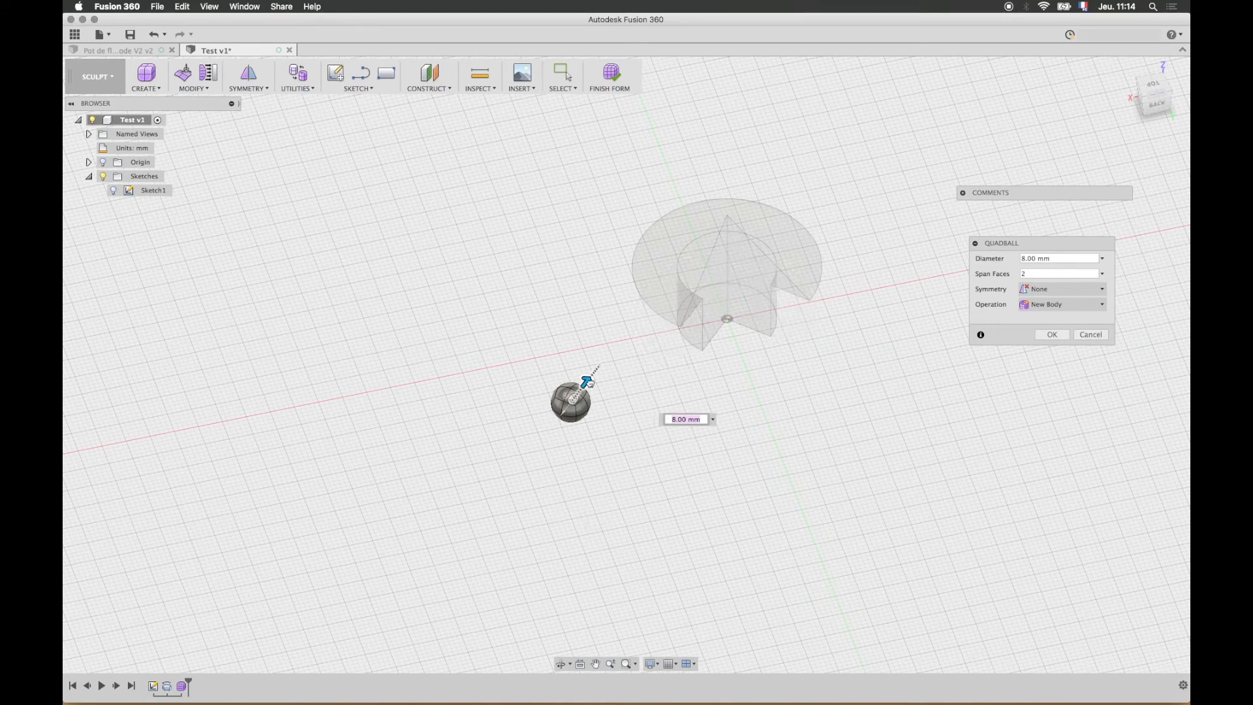
pyautogui.click(620, 339)
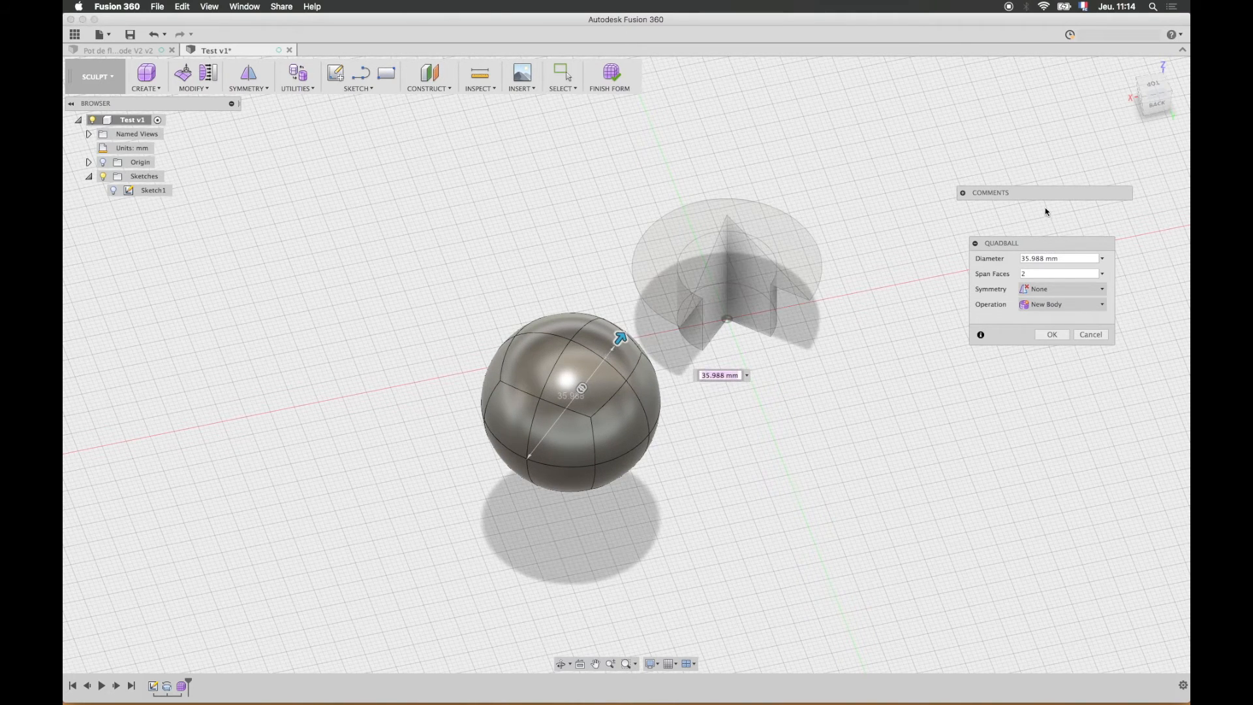
pyautogui.click(1052, 334)
# Step: Edit the form by pulling the quadball's side vertex outward about 20.5 mm, away from the revolved arrow
pyautogui.keyDown('shift'); pyautogui.moveTo(697, 436); pyautogui.dragTo(649, 411, button='middle'); pyautogui.keyUp('shift')
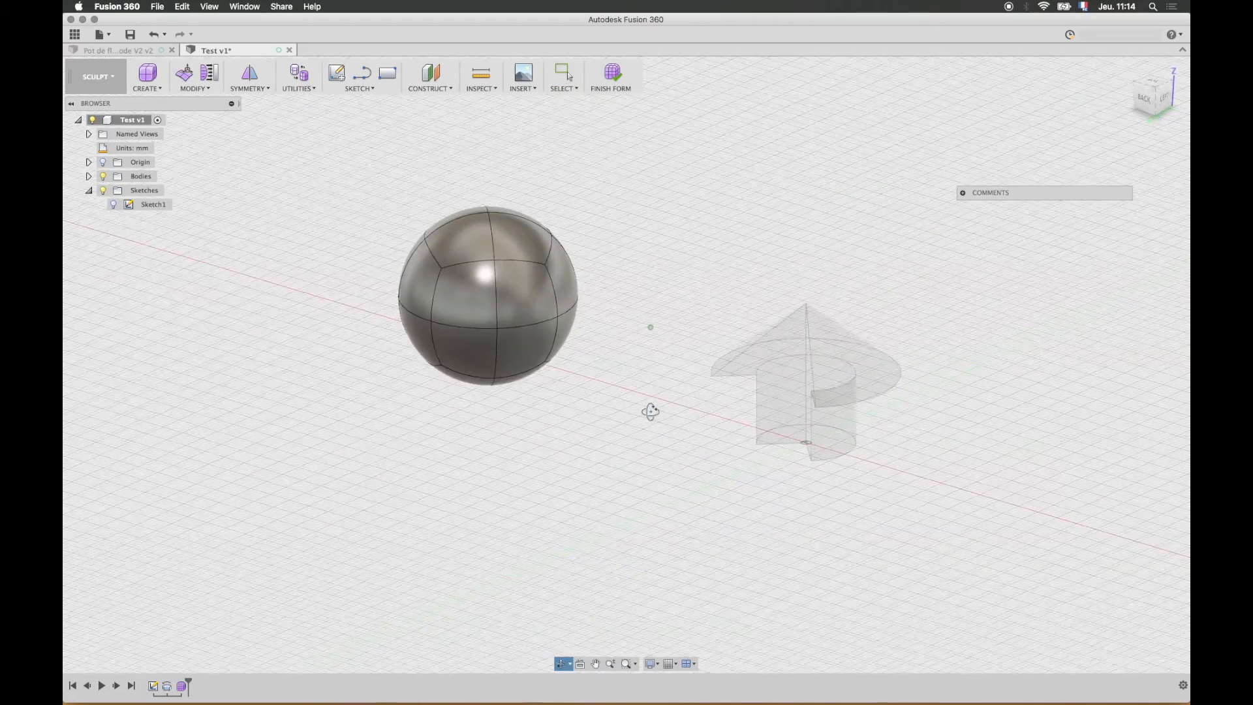
pyautogui.click(1161, 103)
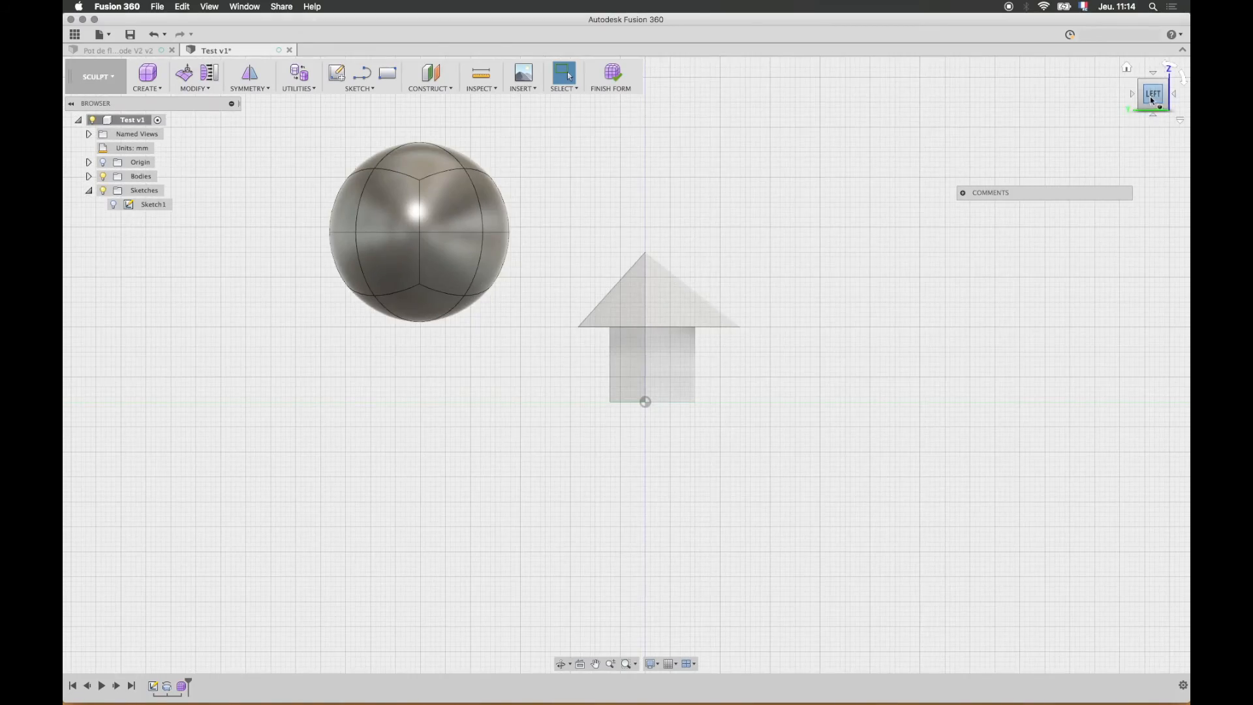
pyautogui.click(1141, 110)
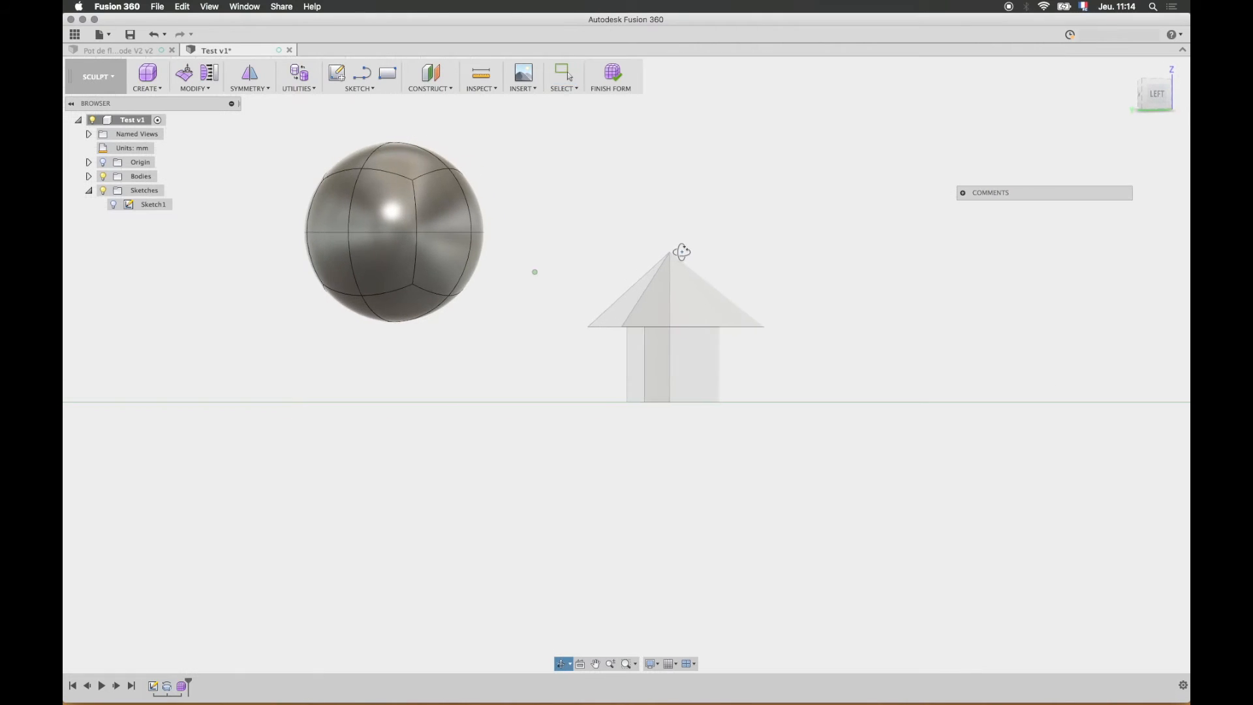
pyautogui.click(1141, 110)
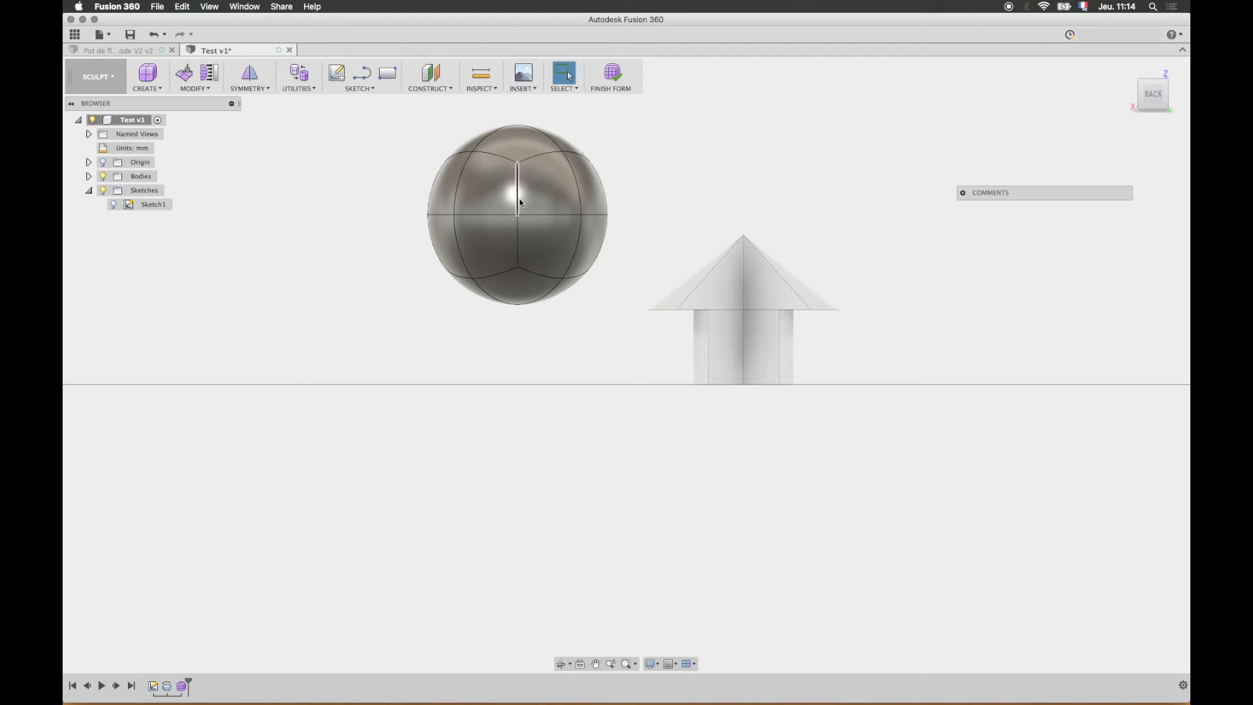
pyautogui.click(207, 90)
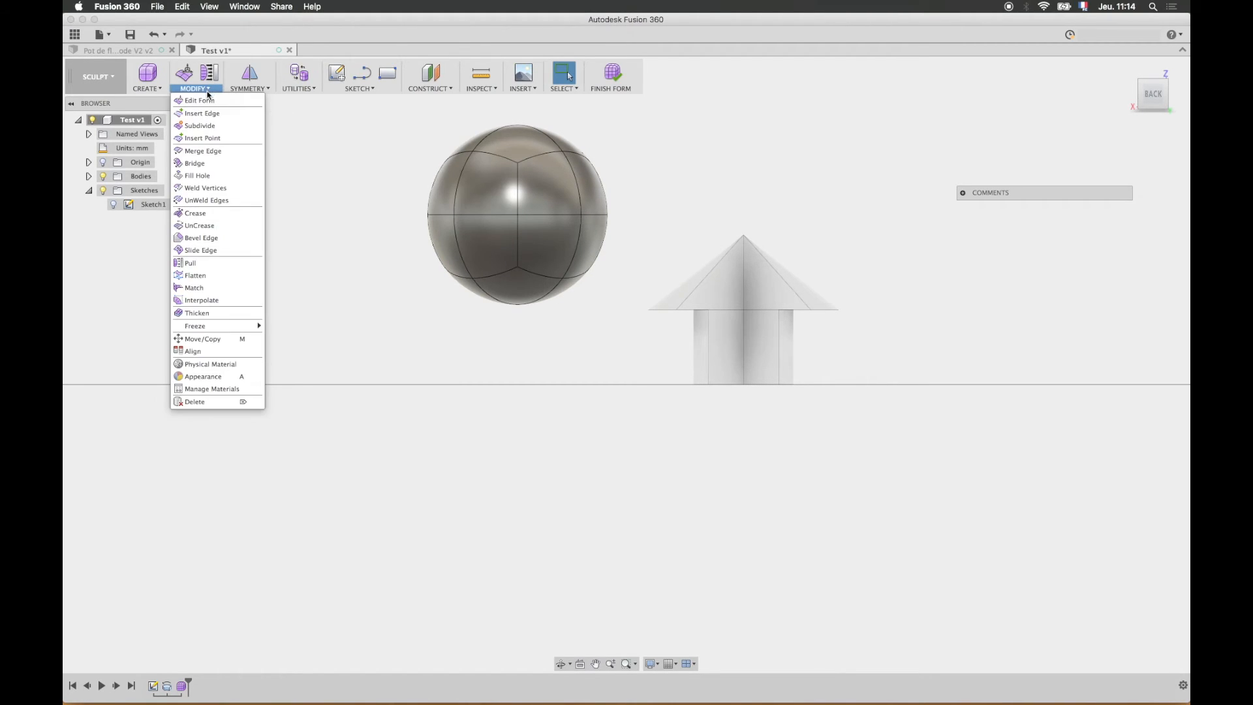
pyautogui.click(199, 100)
pyautogui.click(518, 215)
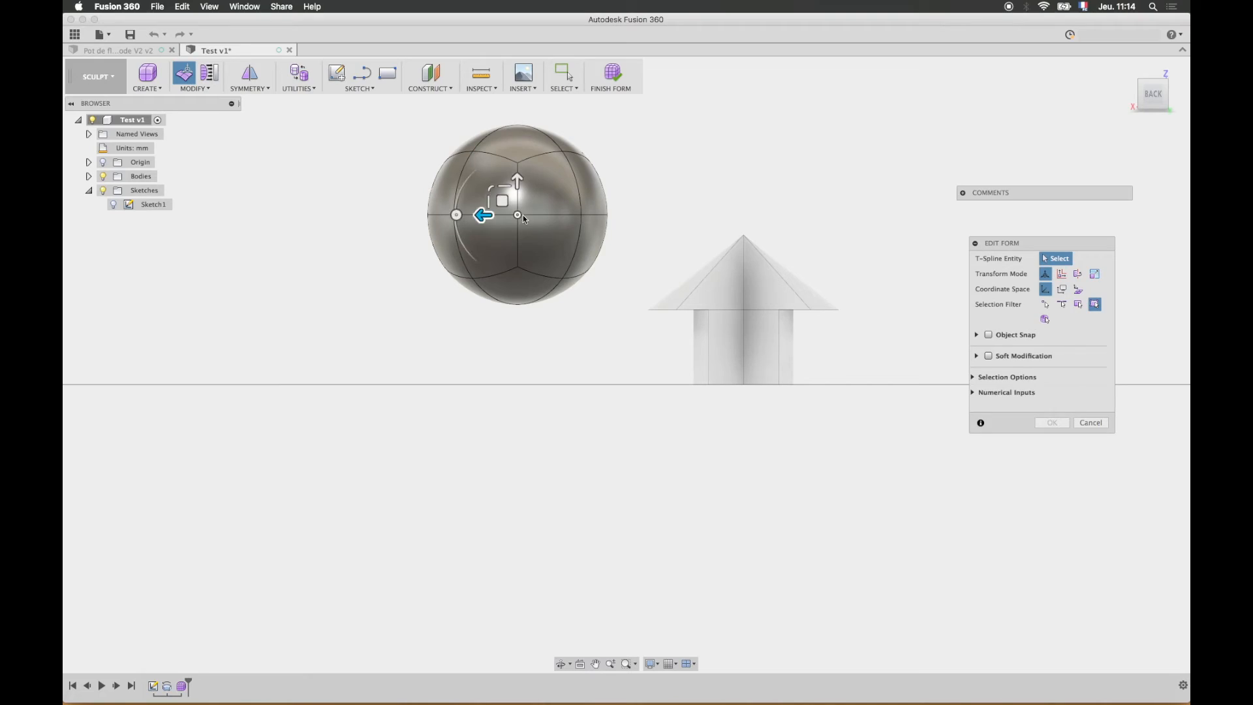
pyautogui.keyDown('shift'); pyautogui.moveTo(744, 229); pyautogui.dragTo(714, 253, button='middle'); pyautogui.keyUp('shift')
pyautogui.moveTo(398, 242)
pyautogui.mouseDown()
pyautogui.moveTo(383, 246)
pyautogui.moveTo(391, 237)
pyautogui.moveTo(394, 257)
pyautogui.moveTo(330, 283)
pyautogui.moveTo(419, 253)
pyautogui.mouseUp()
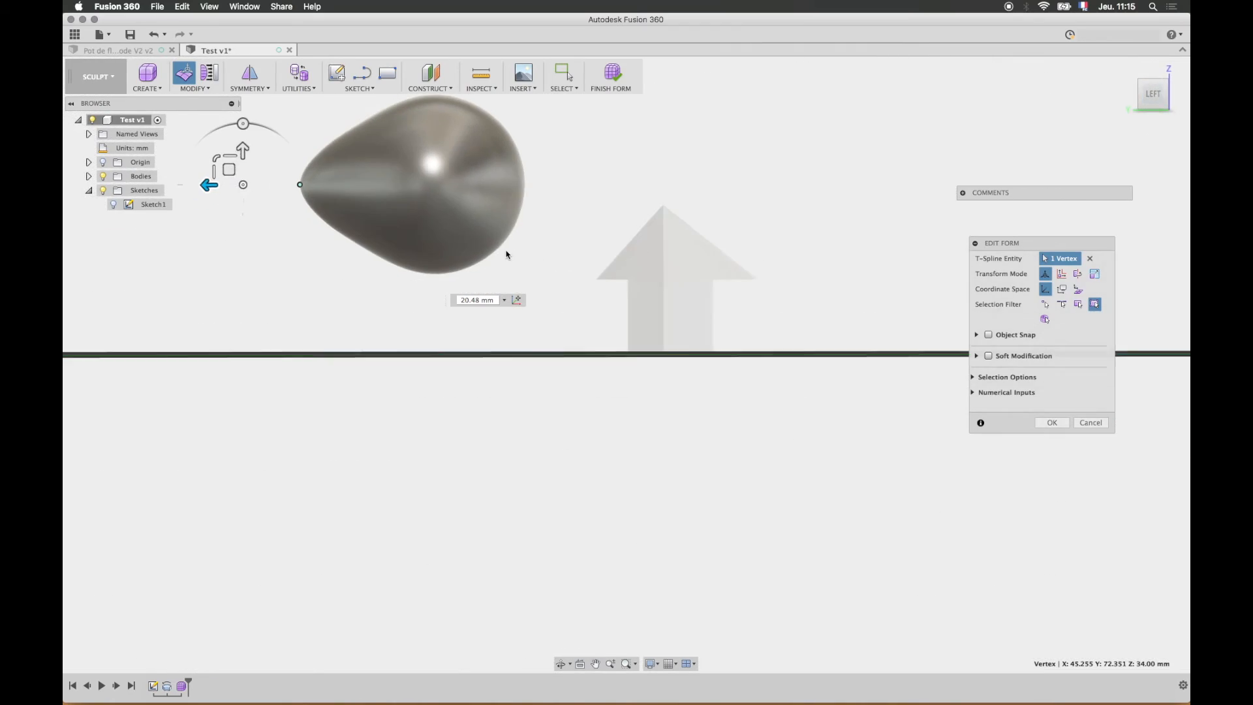
# Step: Lower the pulled vertex to a Z height of about 25.8 mm and finish the form
pyautogui.moveTo(243, 149); pyautogui.dragTo(349, 254)
pyautogui.keyDown('shift'); pyautogui.moveTo(480, 266); pyautogui.dragTo(596, 355, button='middle'); pyautogui.keyUp('shift')
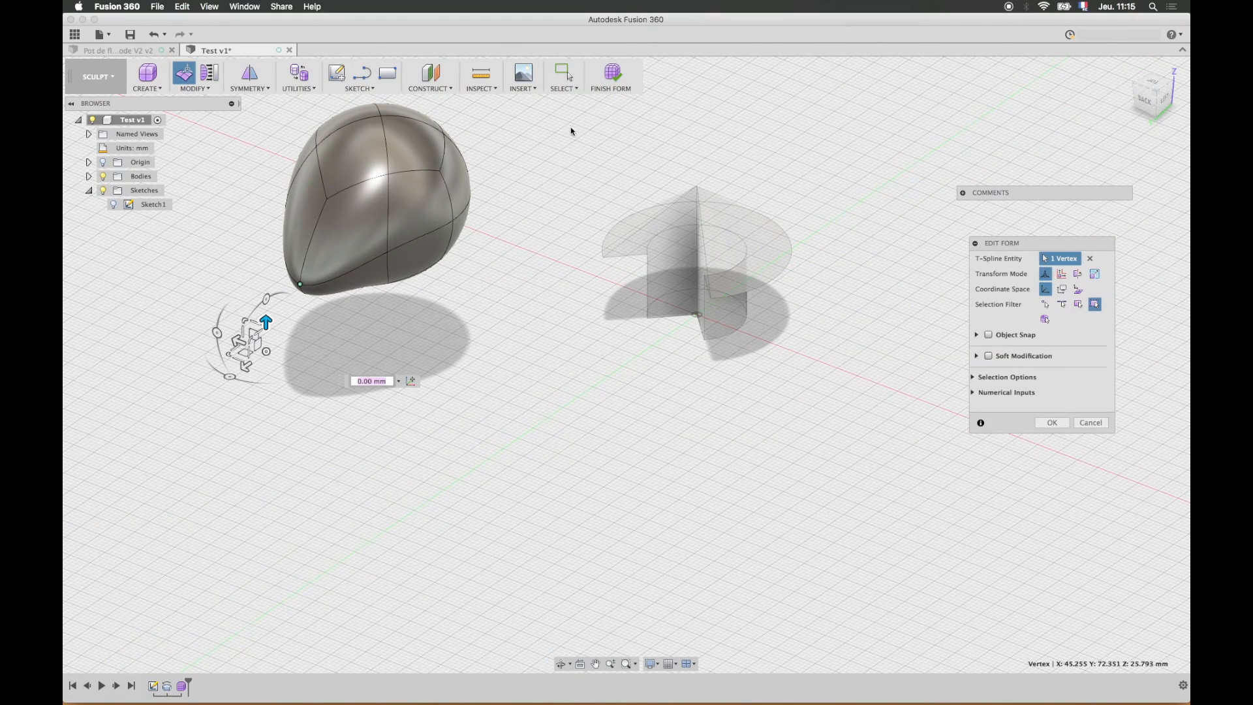
pyautogui.click(612, 77)
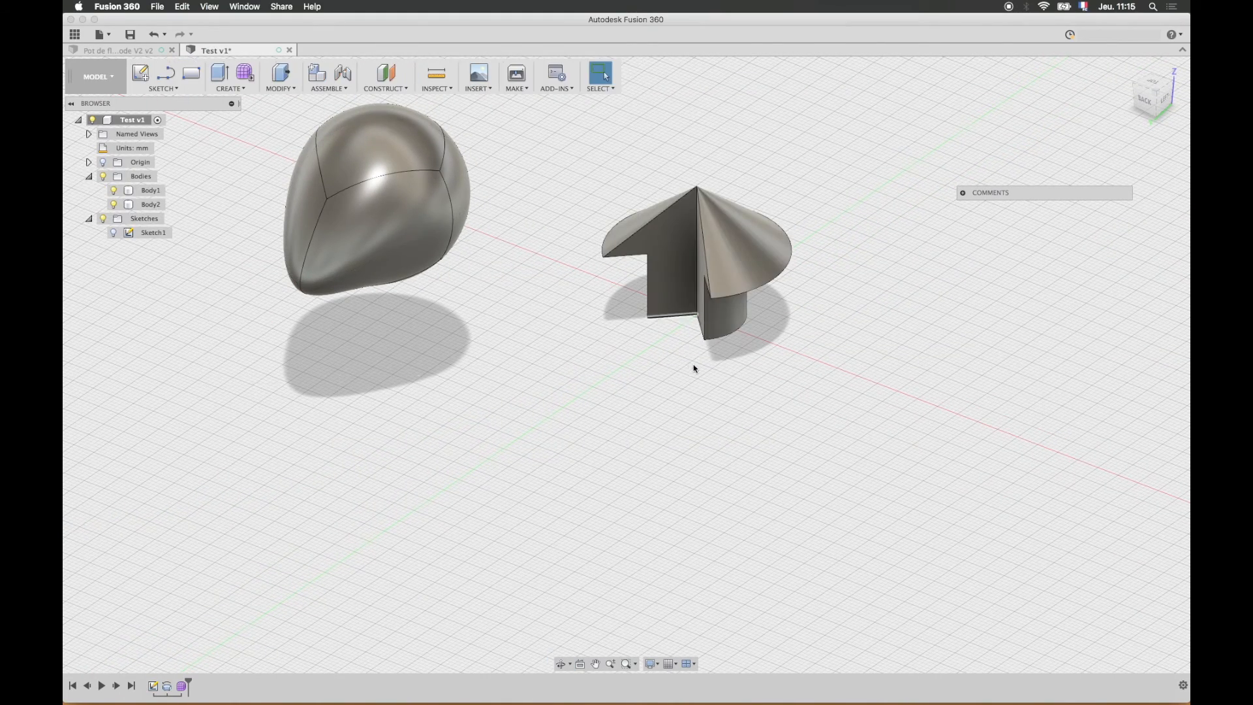
# Step: Hide the sculpted body and show it again
pyautogui.keyDown('shift'); pyautogui.moveTo(608, 318); pyautogui.dragTo(733, 405, button='middle'); pyautogui.keyUp('shift')
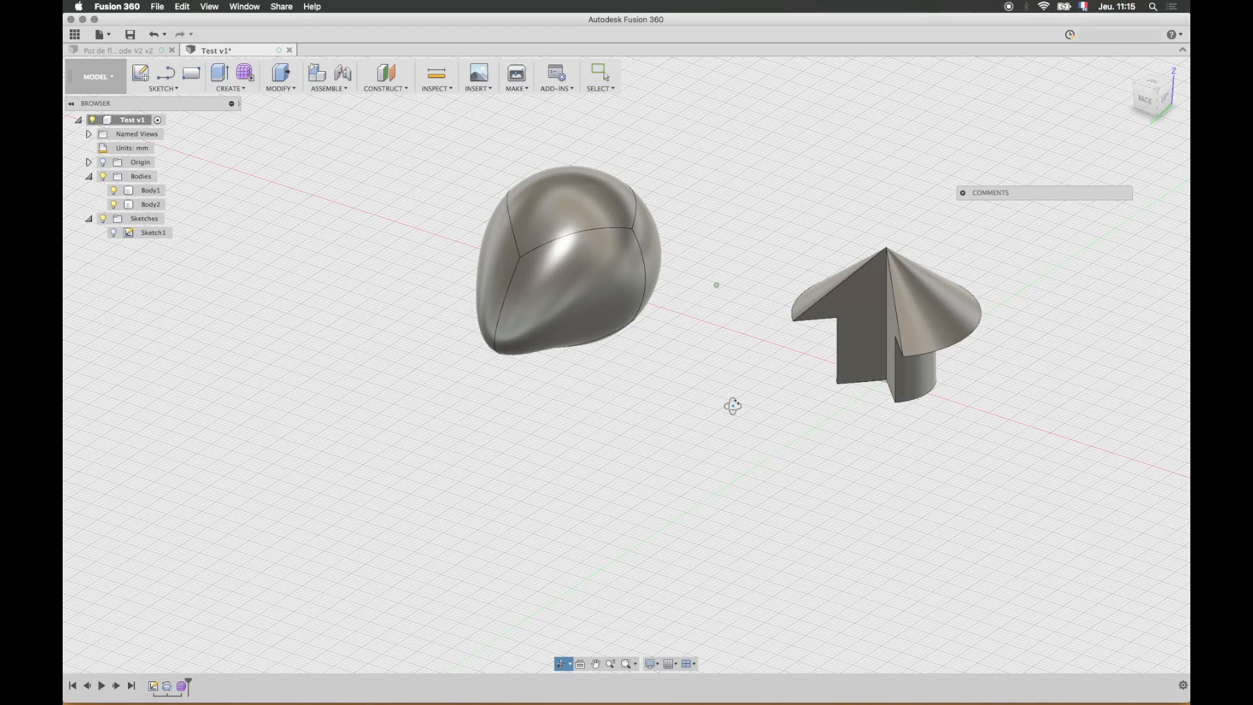
pyautogui.moveTo(749, 336); pyautogui.dragTo(640, 344, button='middle')
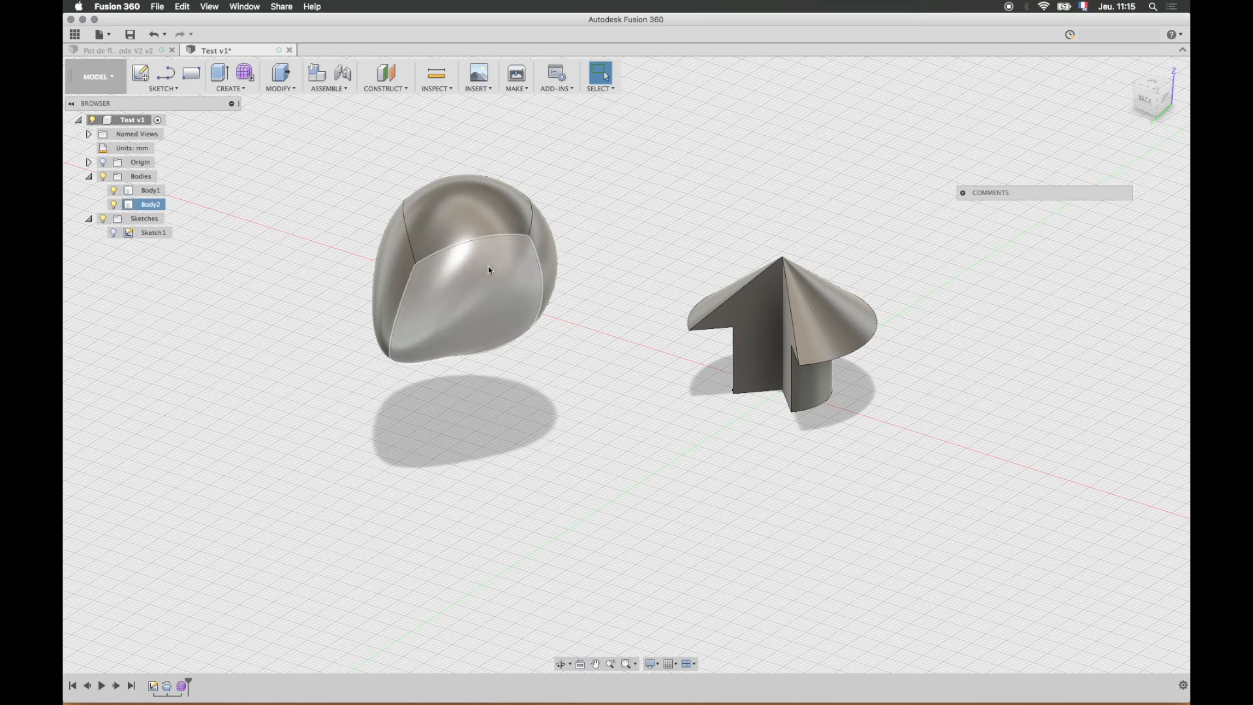
pyautogui.click(113, 189)
pyautogui.click(115, 204)
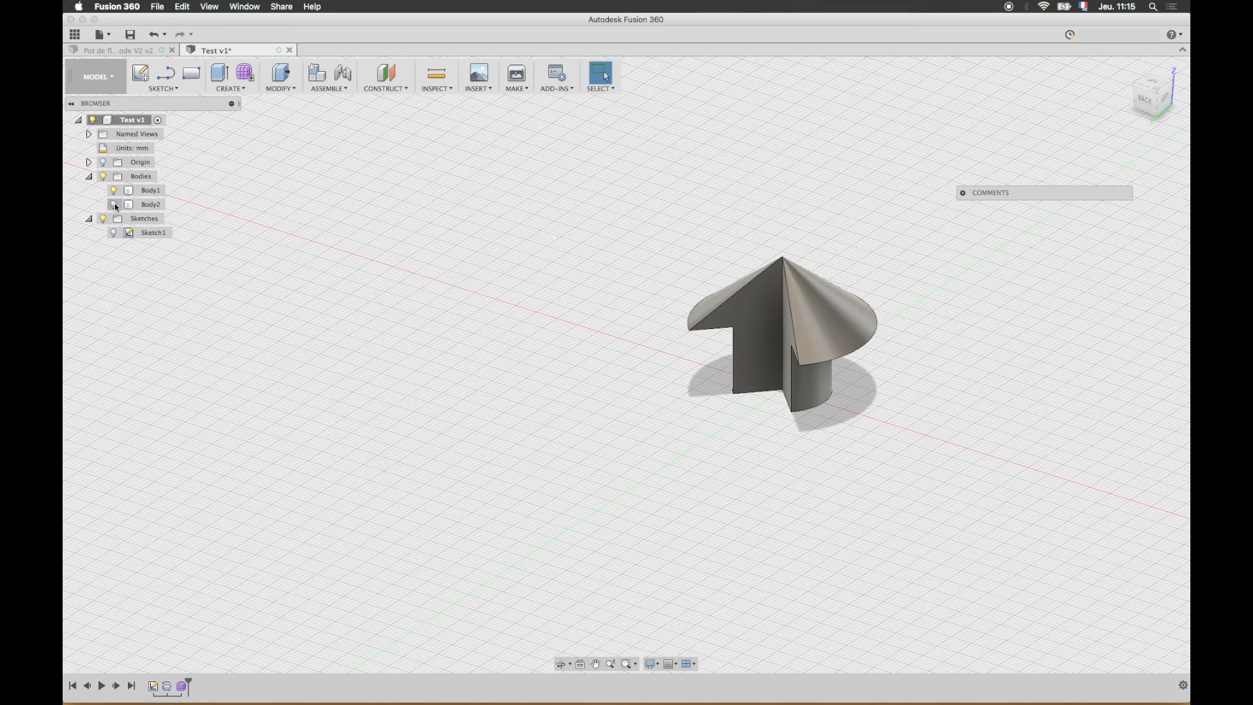
pyautogui.click(115, 204)
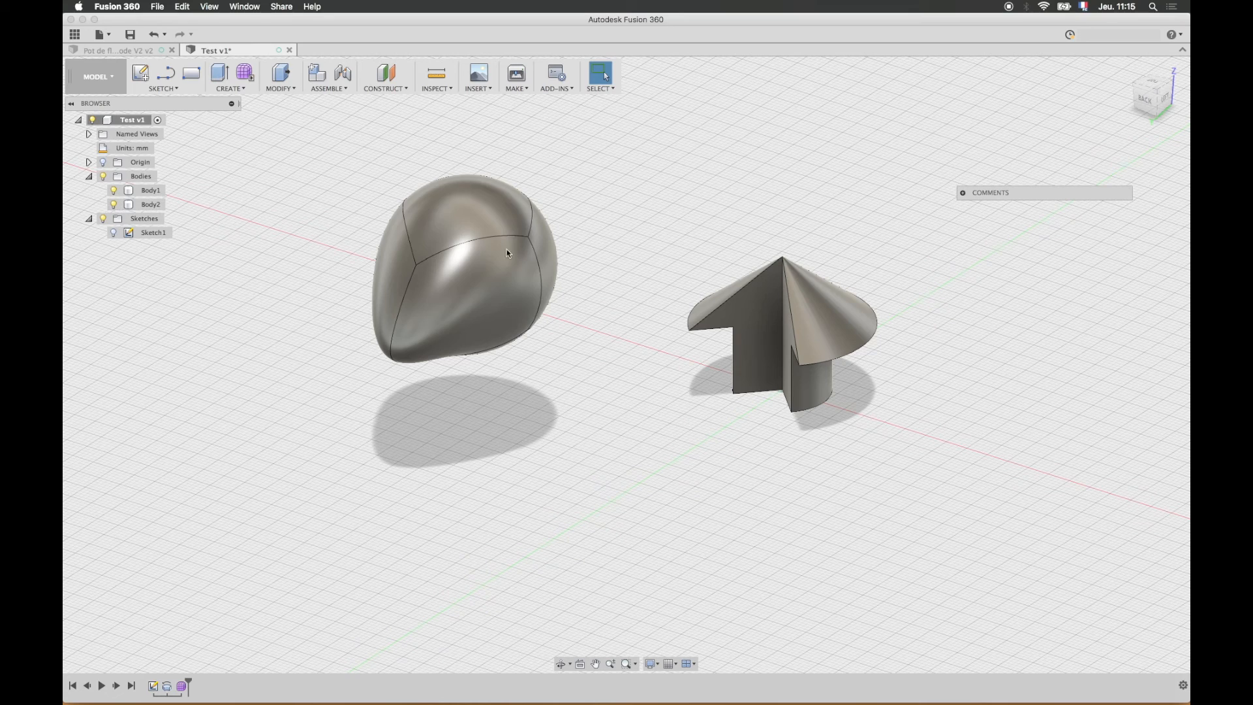
# Step: Set up a 3D print output of the revolved arrow body without sending it to the print utility, and cancel it
pyautogui.click(518, 76)
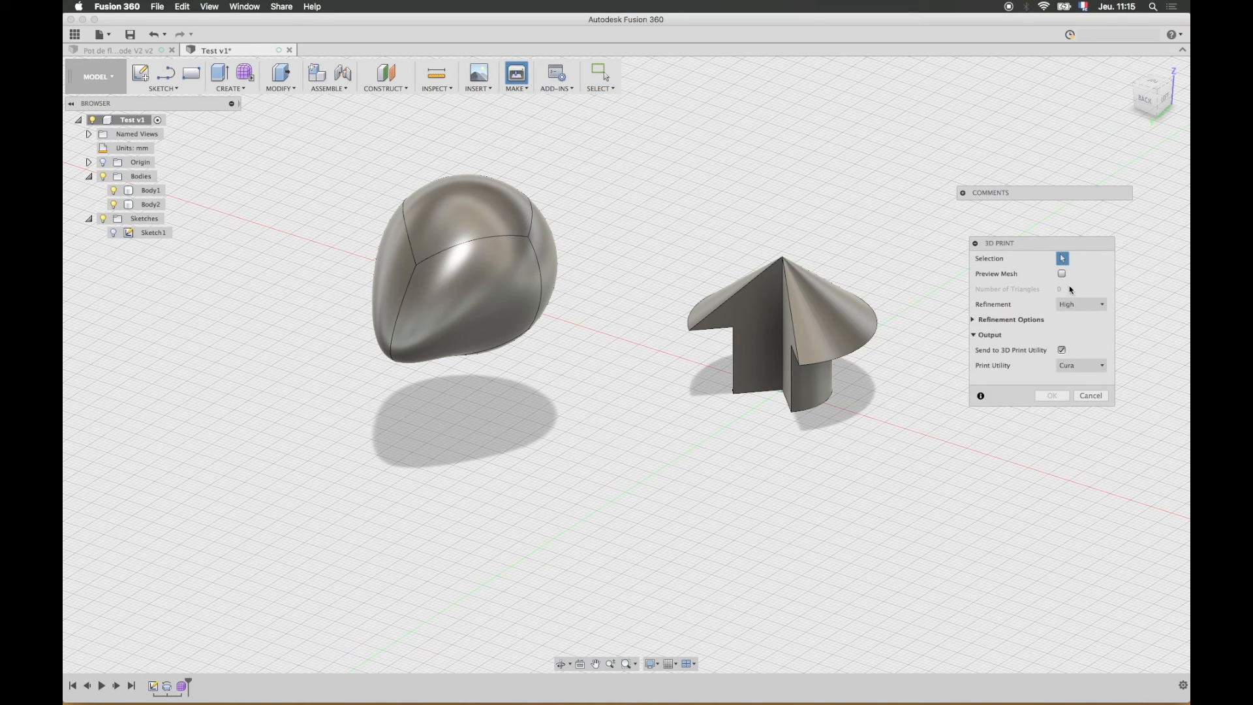
pyautogui.click(1062, 350)
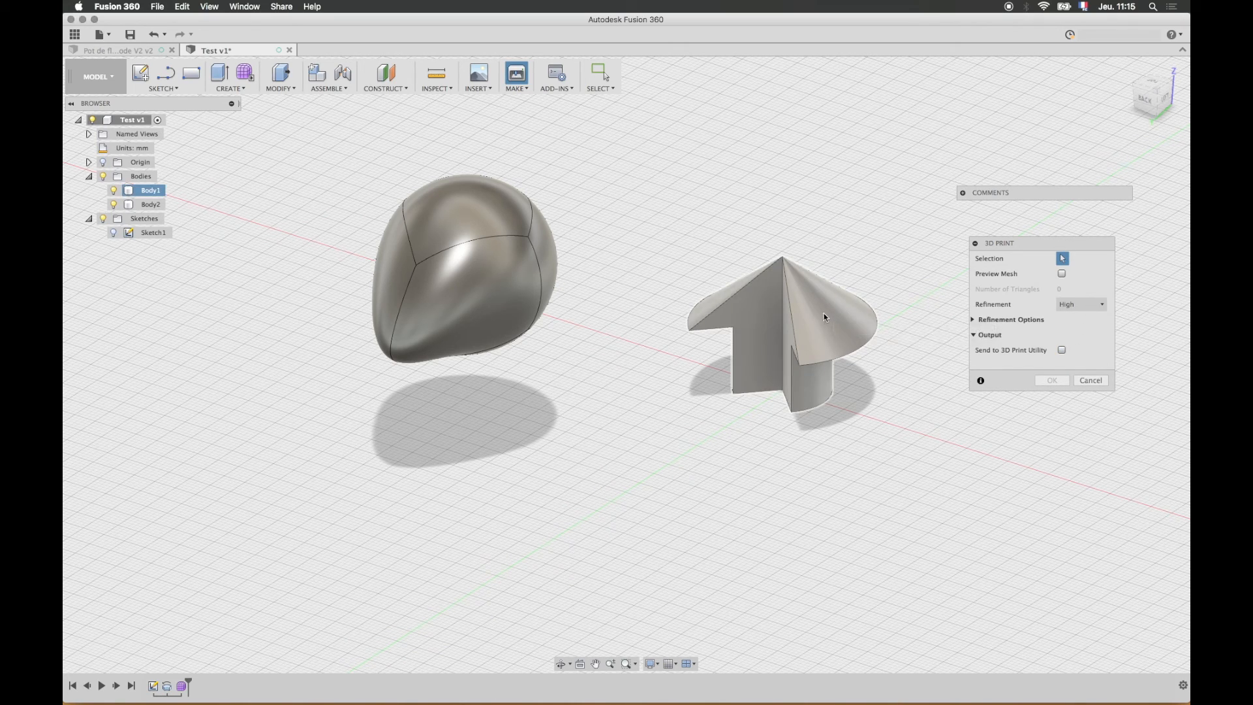
pyautogui.click(809, 304)
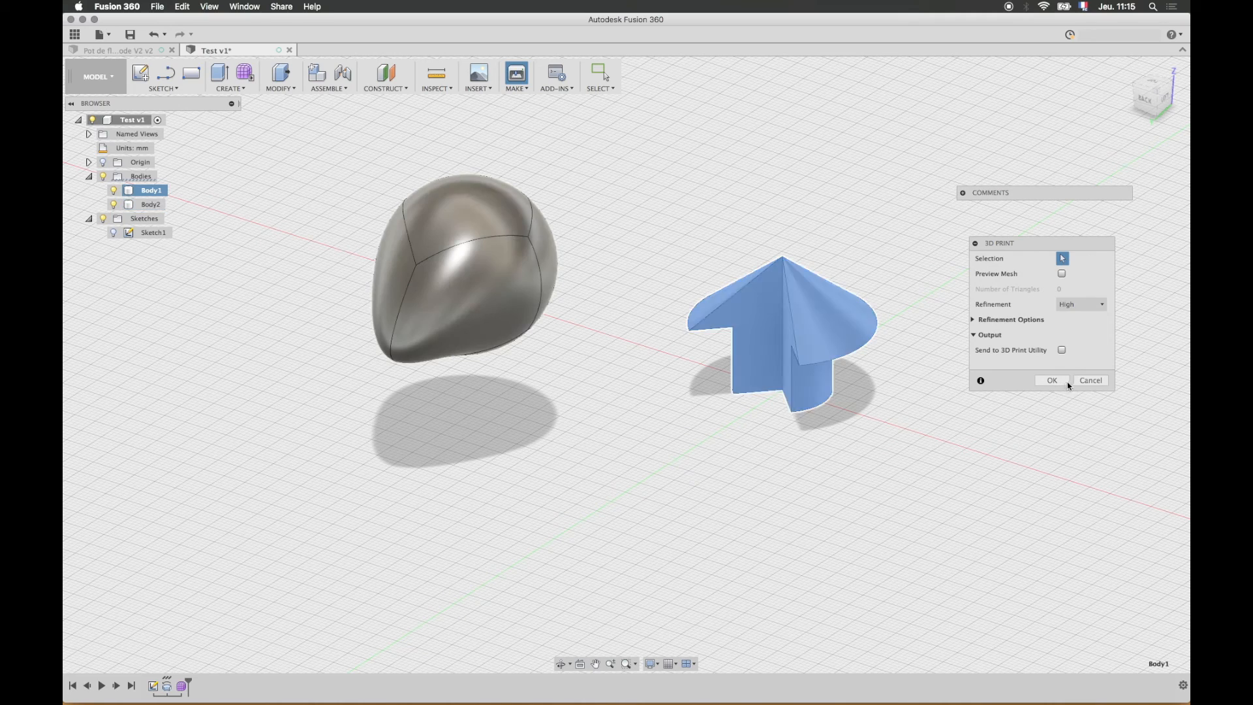
pyautogui.press('Escape')
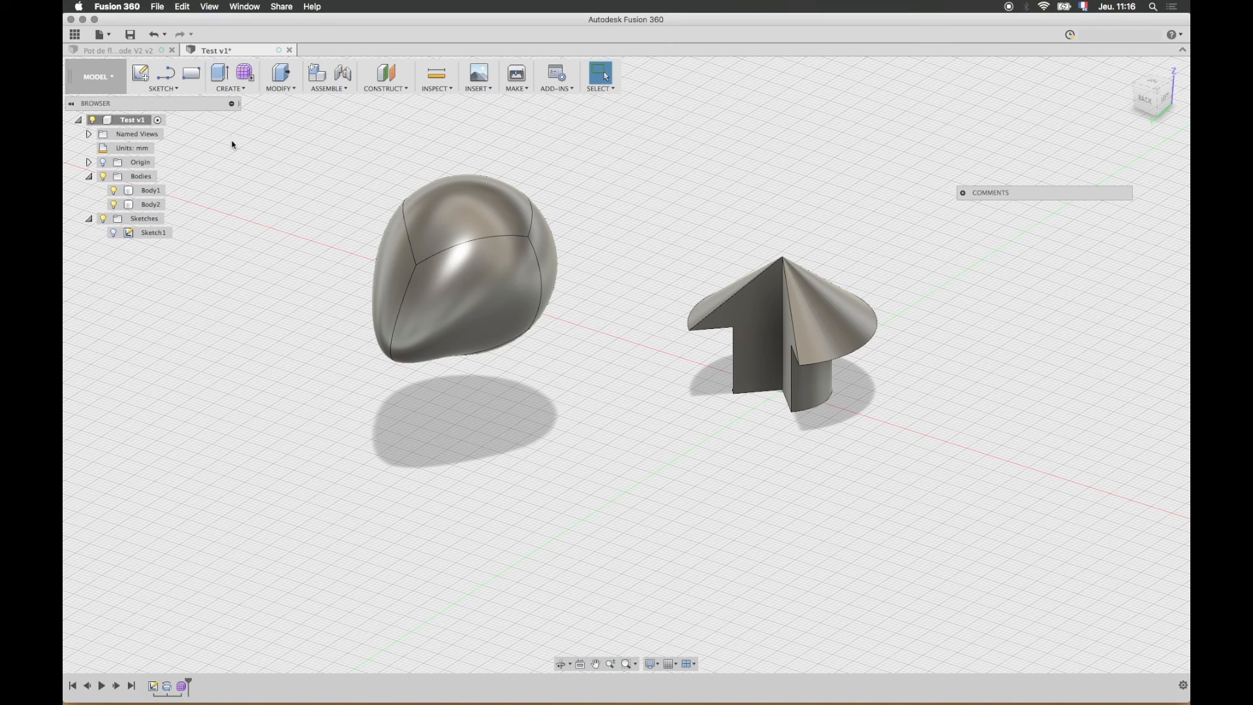
pyautogui.click(113, 76)
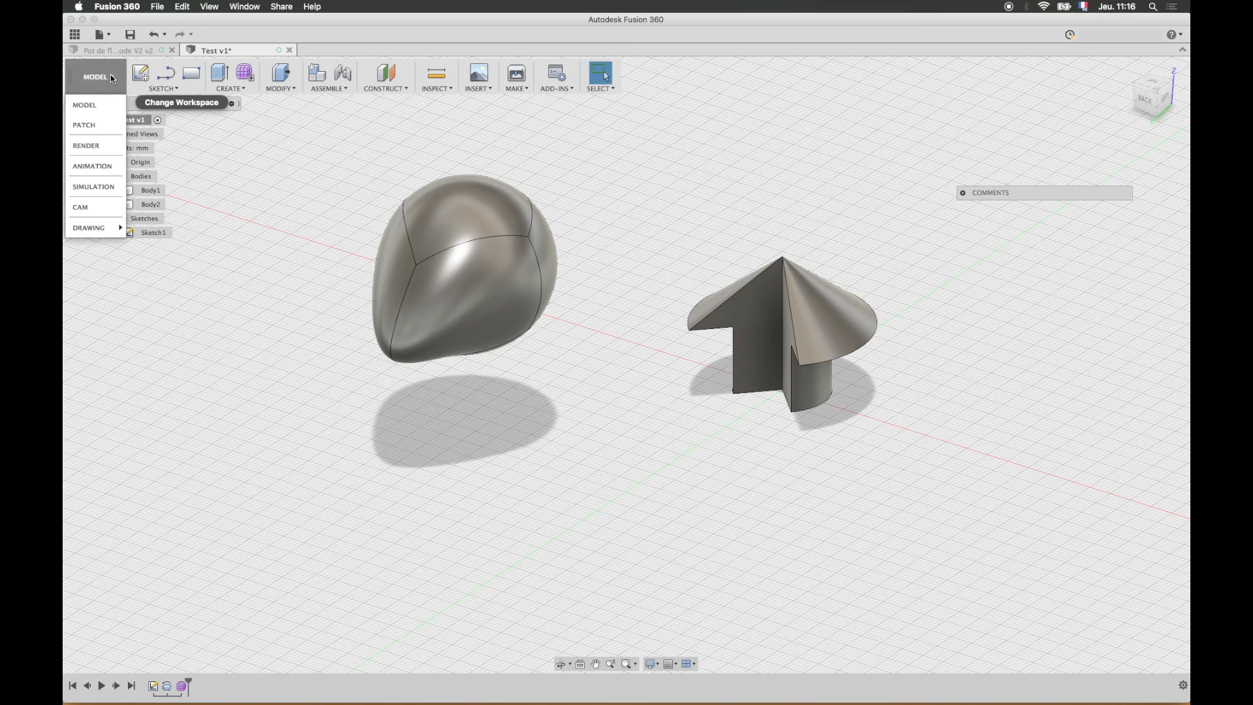
pyautogui.moveTo(94, 228)
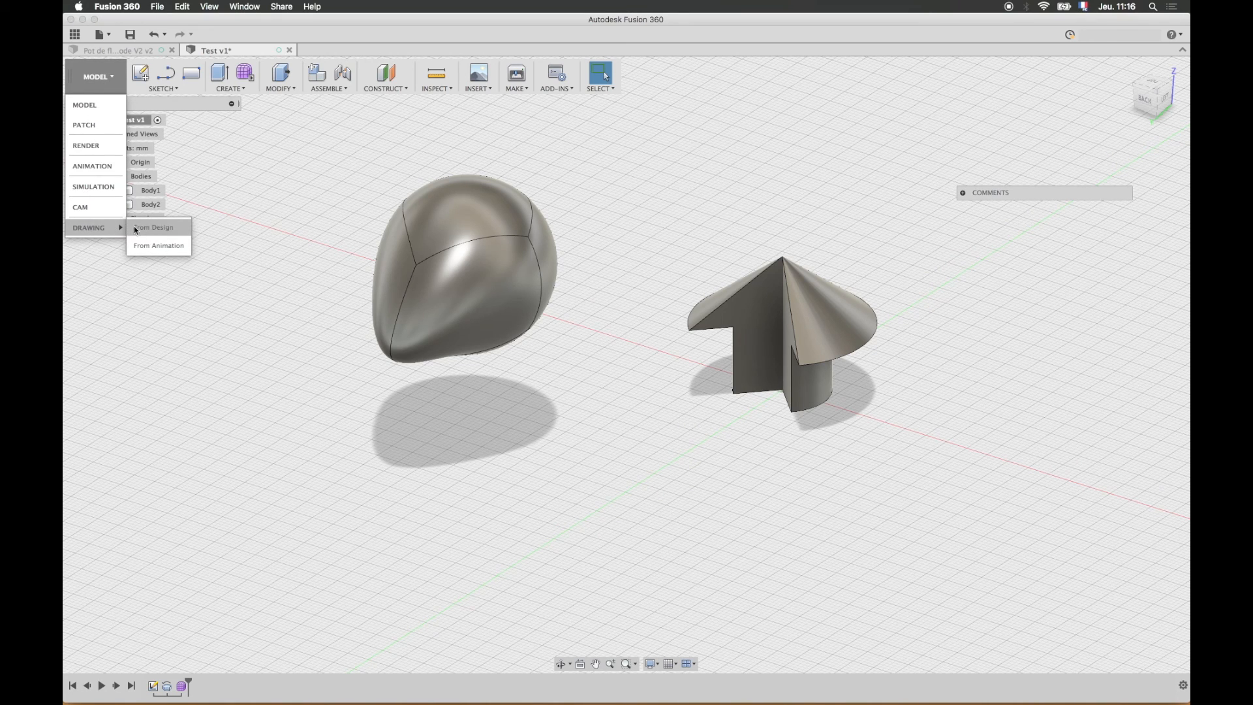
pyautogui.click(103, 76)
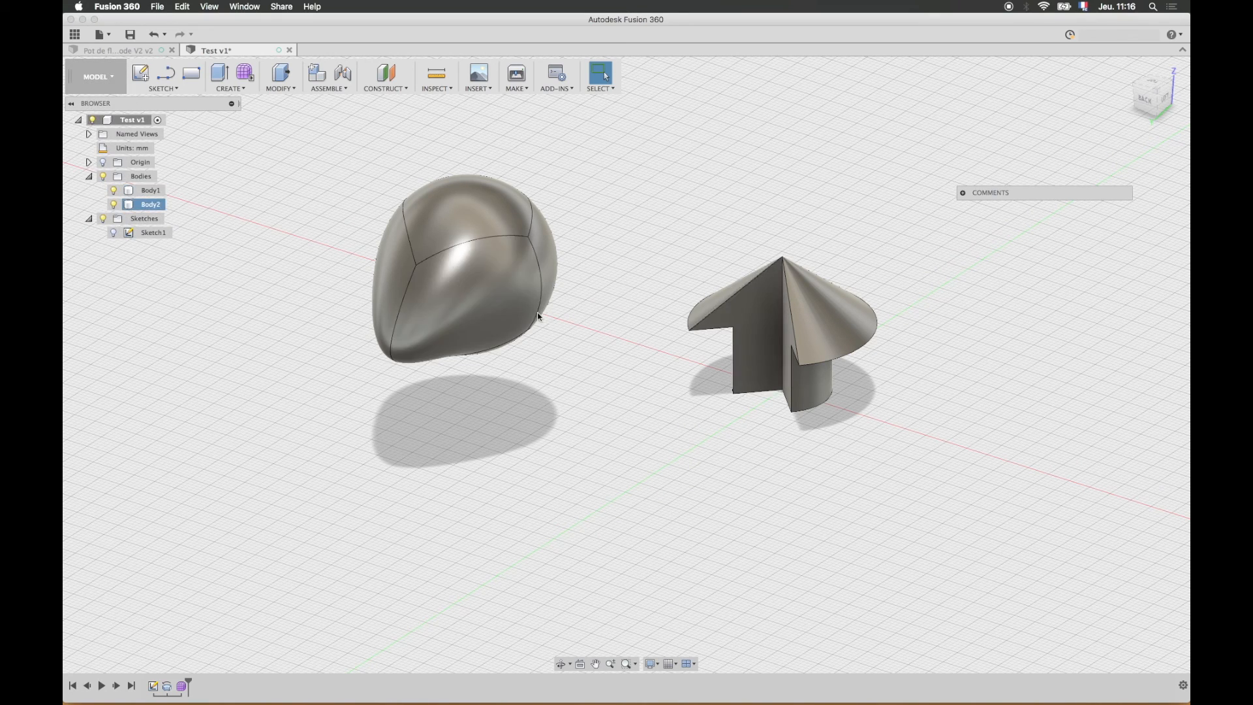